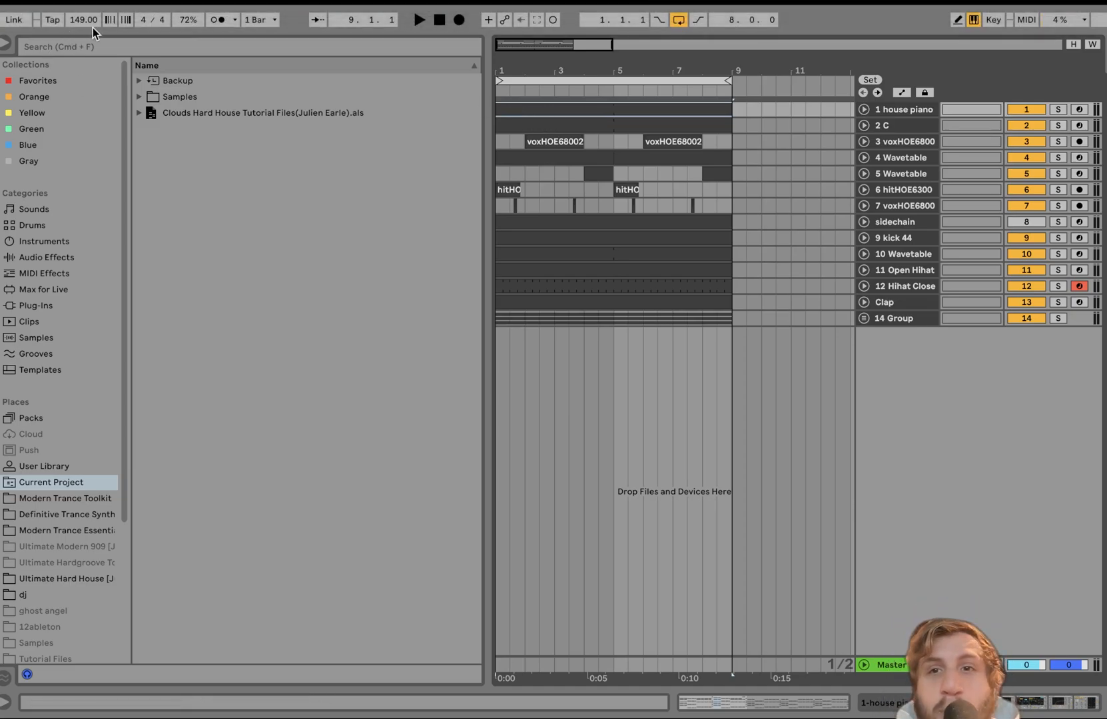
# - Solo the house piano and C tracks, play them back, and unfold both tracks
pyautogui.click(893, 106)
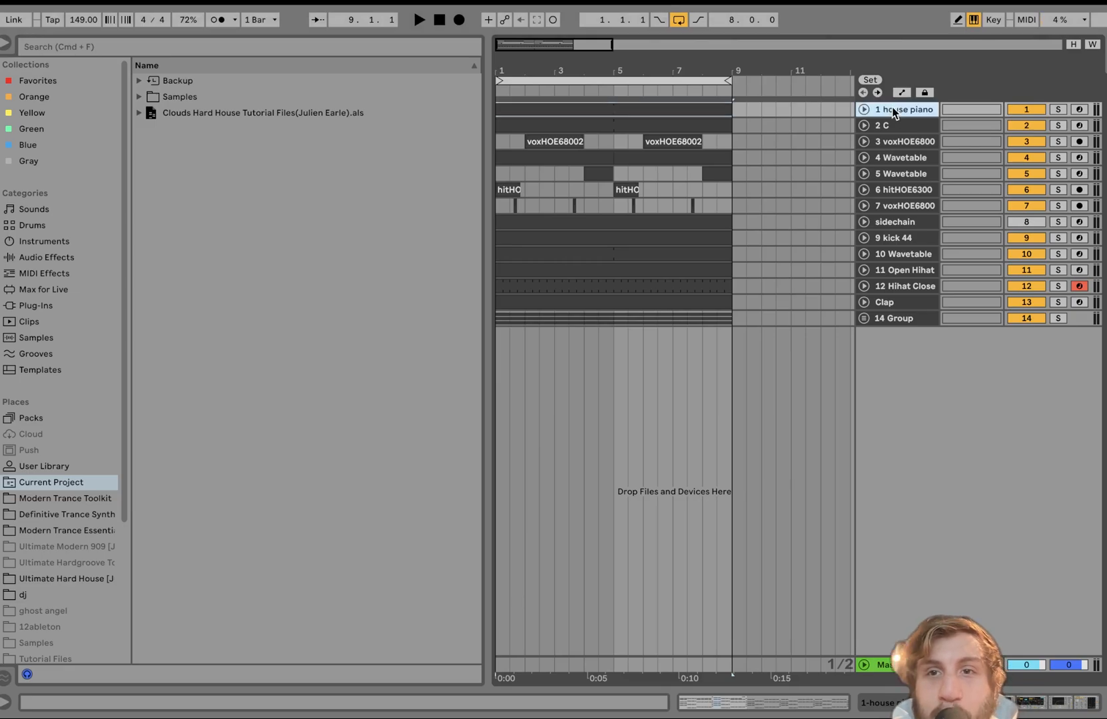
pyautogui.keyDown('shift'); pyautogui.click(898, 124); pyautogui.keyUp('shift')
pyautogui.click(1059, 125)
pyautogui.press('space')
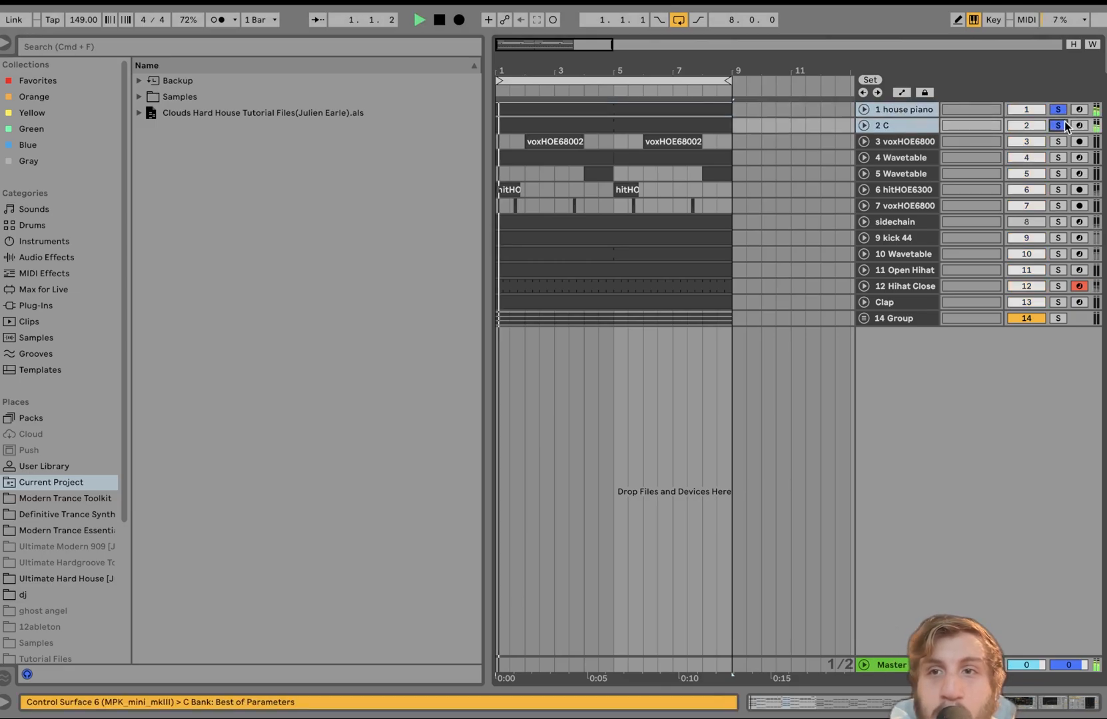
pyautogui.click(864, 124)
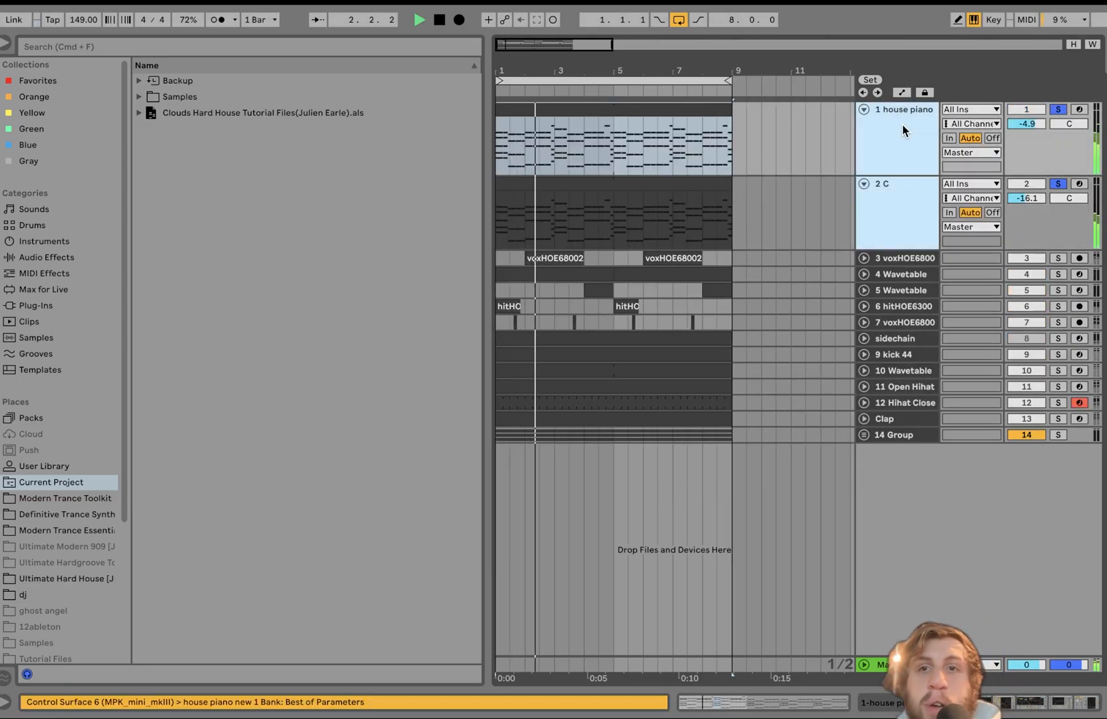
# - Open the house piano clip's notes and examine its chord pattern during playback
pyautogui.doubleClick(572, 108)
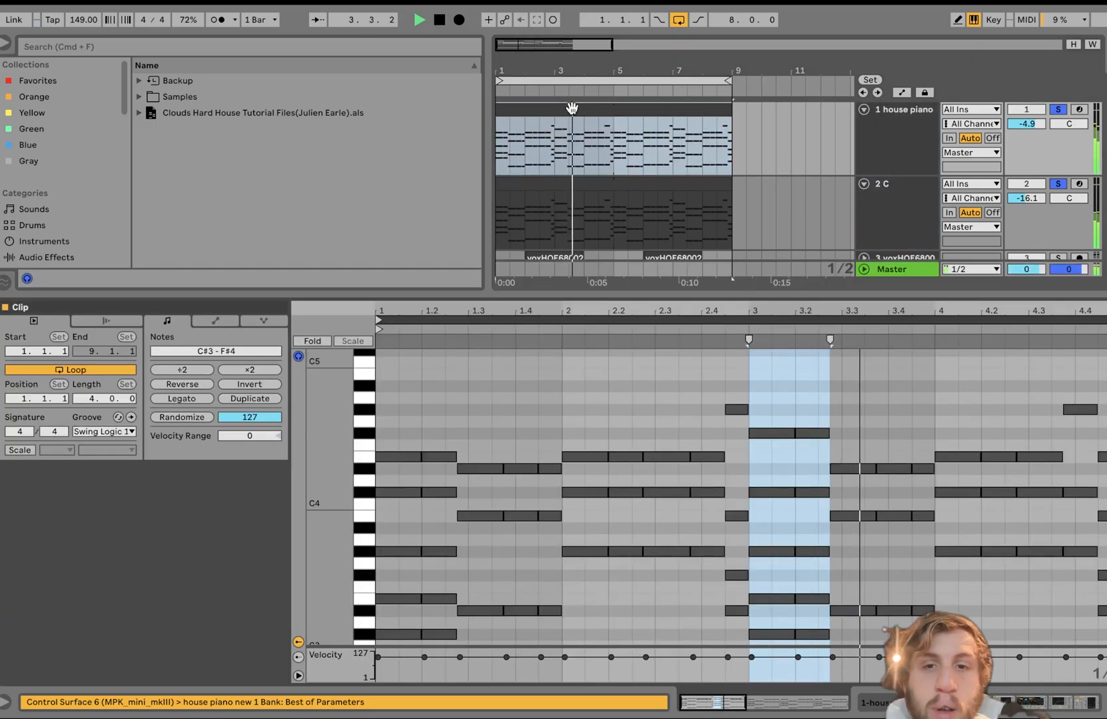
pyautogui.scroll(-5, 539, 417)
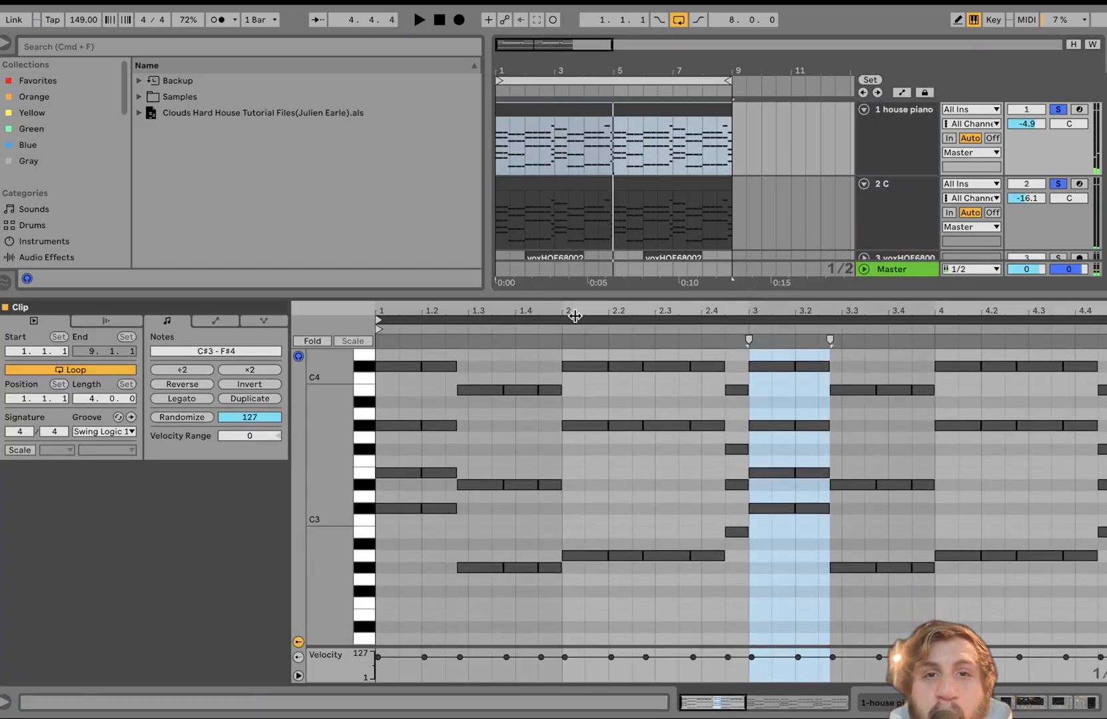
pyautogui.scroll(-6, 828, 202)
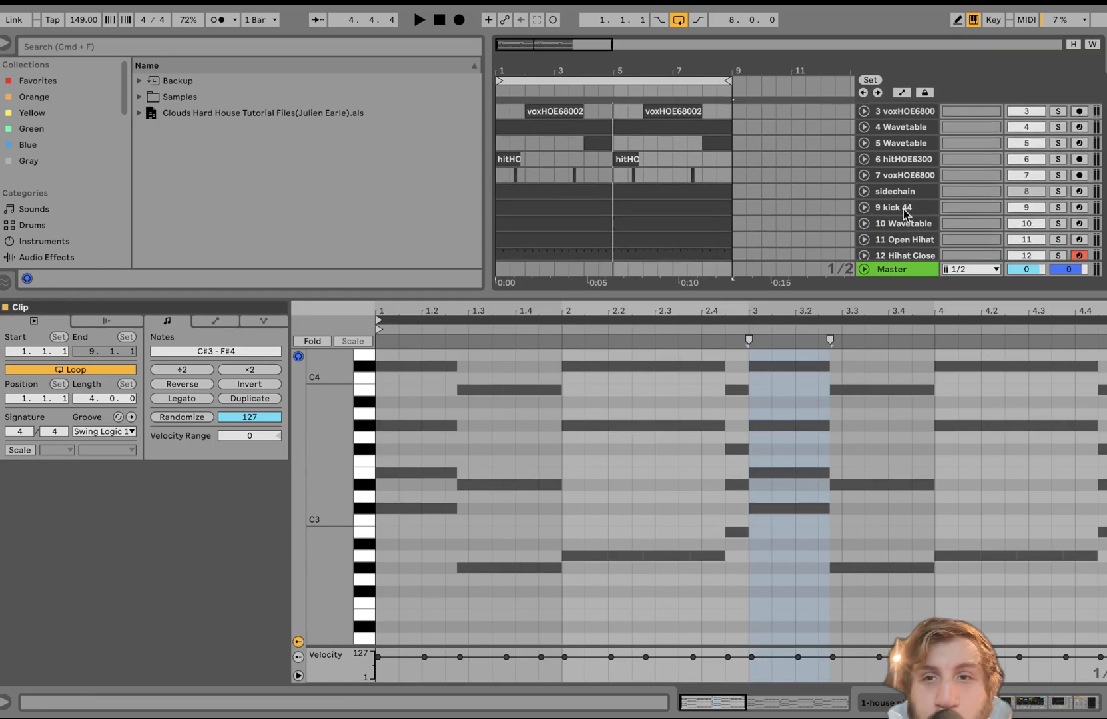
# - Solo the 10 Wavetable track and examine the bass notes in its clip
pyautogui.scroll(-2, 919, 231)
pyautogui.click(702, 191)
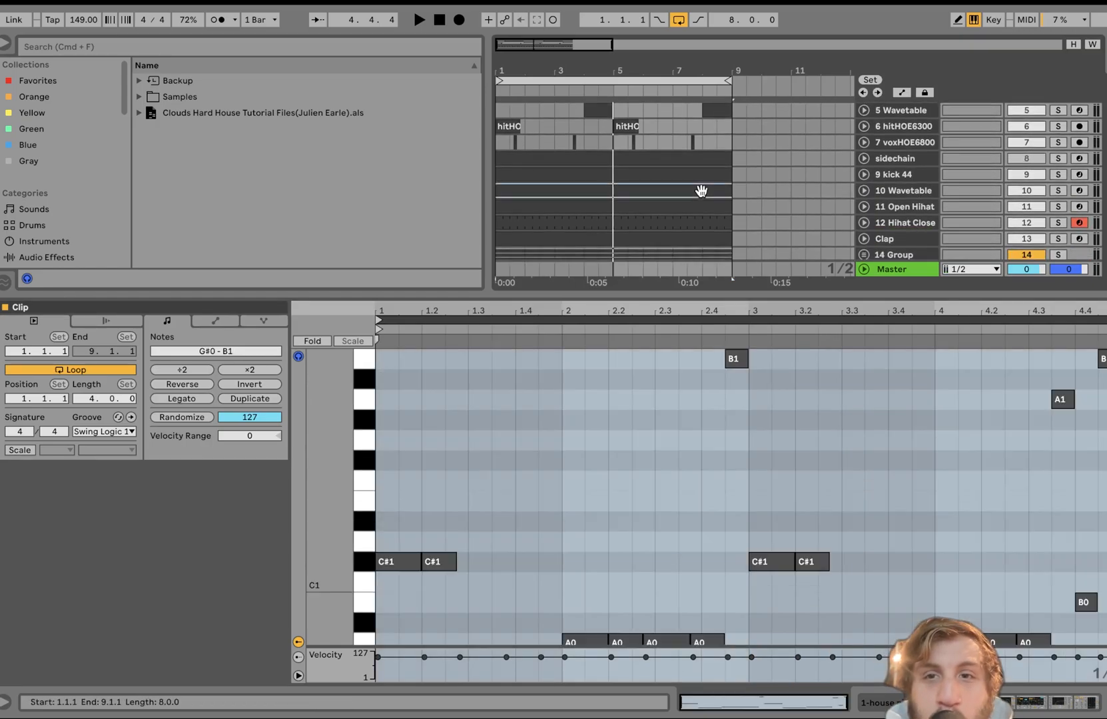
pyautogui.click(1057, 192)
pyautogui.click(519, 539)
pyautogui.scroll(-4, 518, 539)
pyautogui.moveTo(335, 522); pyautogui.dragTo(309, 528)
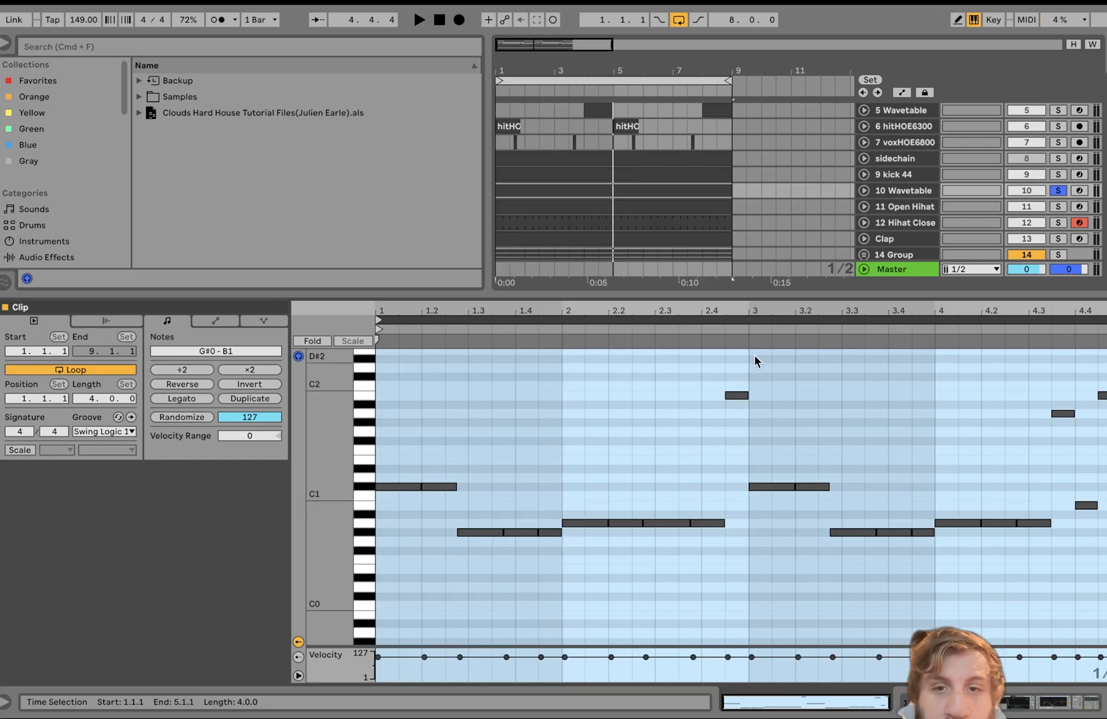
# - Reopen the house piano clip's notes and solo the house piano track
pyautogui.click(770, 109)
pyautogui.scroll(10, 771, 109)
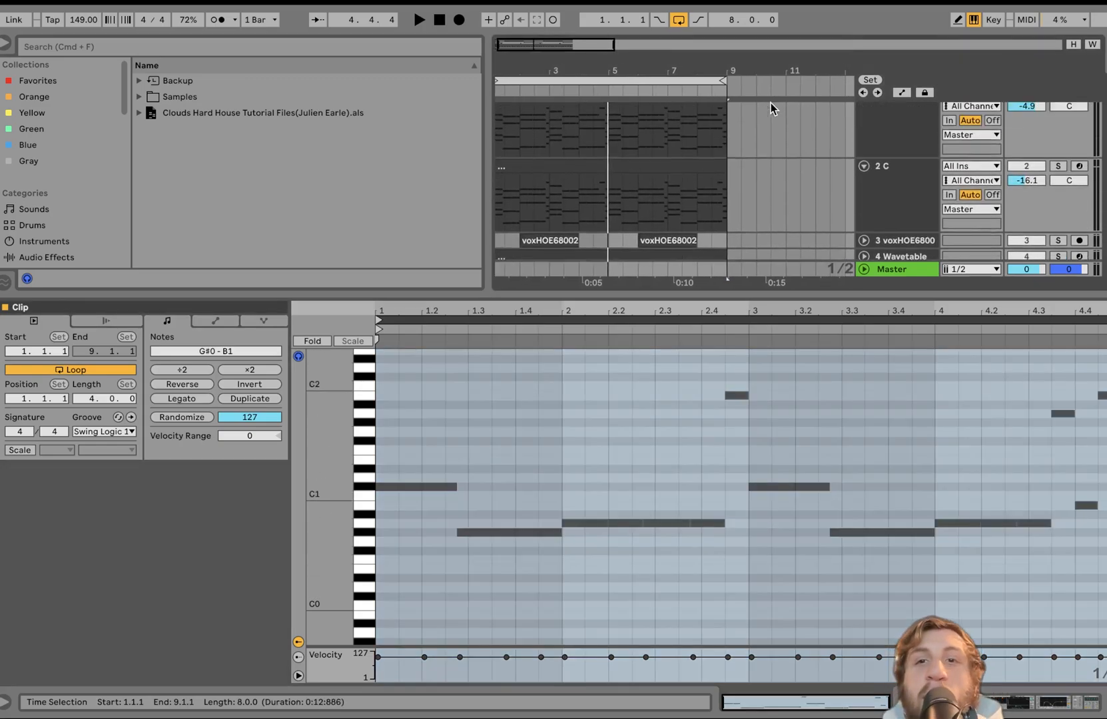
pyautogui.click(680, 109)
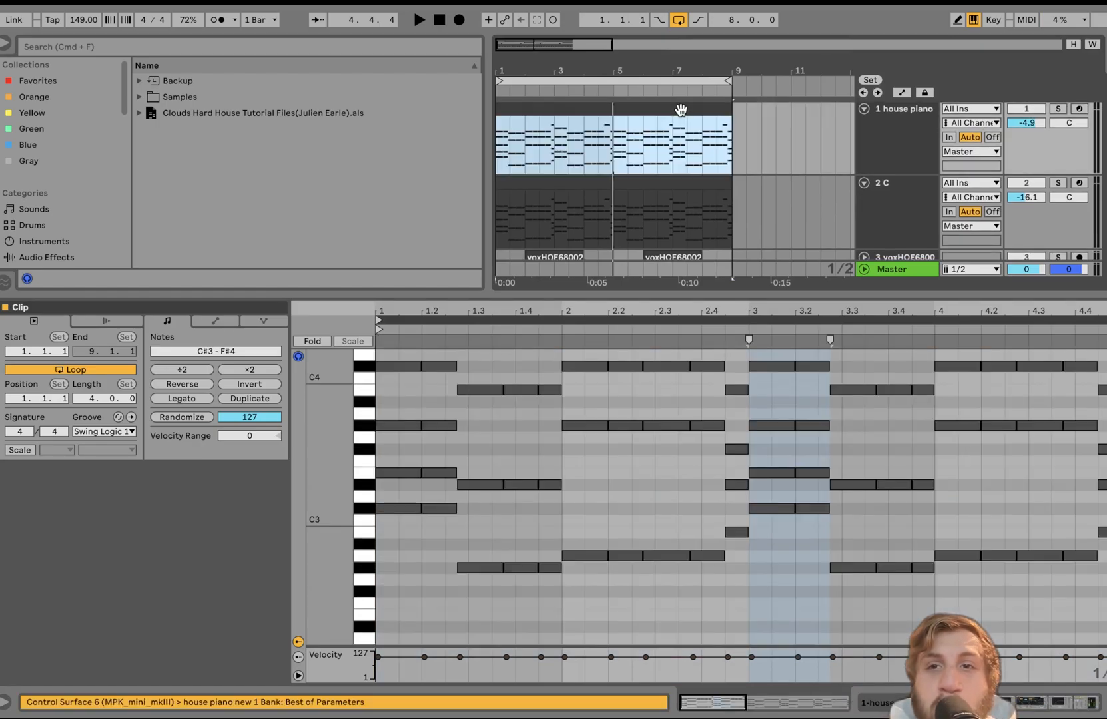
pyautogui.click(1056, 110)
pyautogui.click(1056, 110)
pyautogui.click(1055, 112)
# - Select the lower C#3–G#3 notes of the first piano chord, followed by its C#4 notes, to examine the voicing
pyautogui.moveTo(319, 427); pyautogui.dragTo(309, 446)
pyautogui.moveTo(398, 425); pyautogui.dragTo(441, 566)
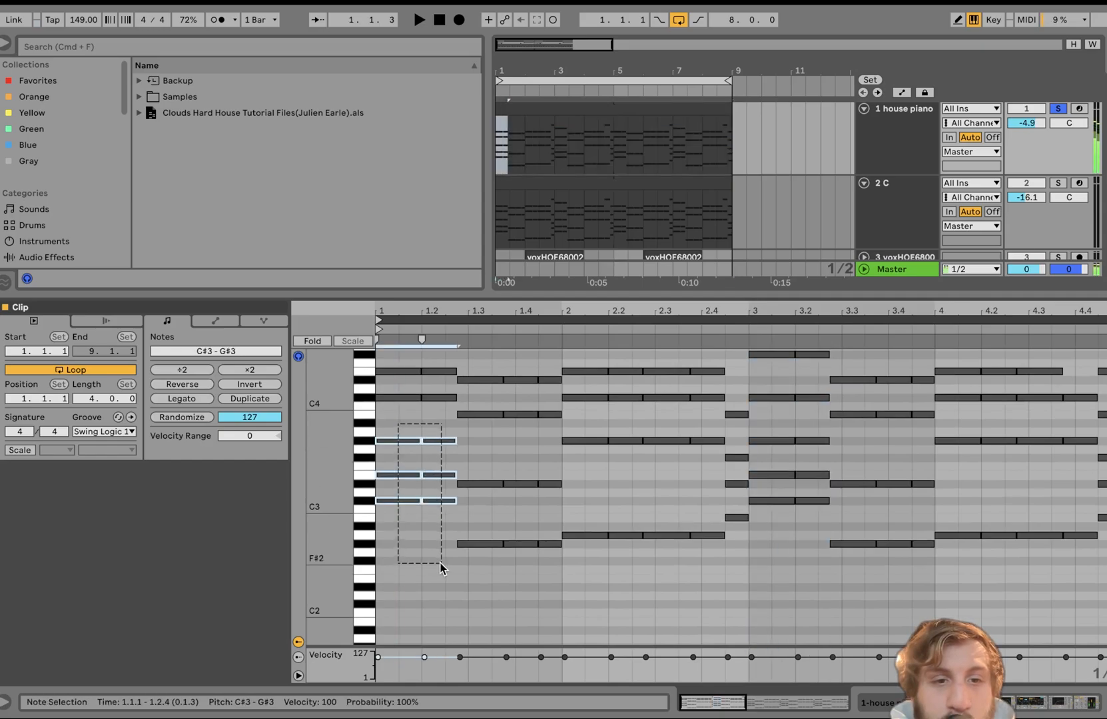
pyautogui.scroll(4, 413, 463)
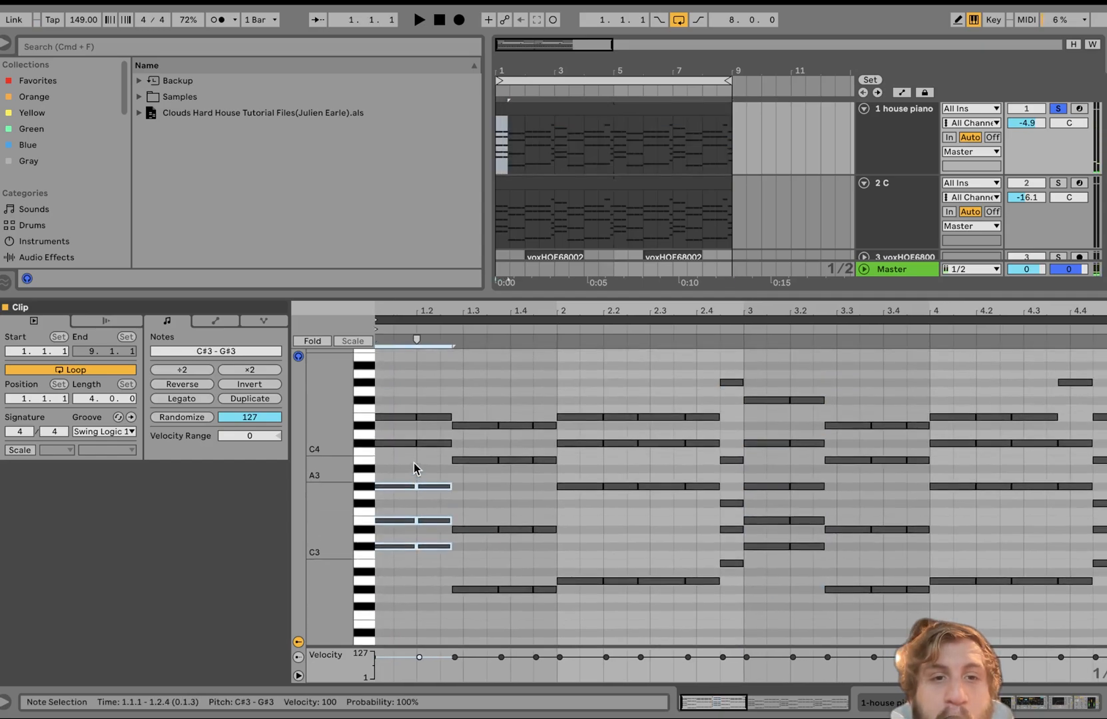
pyautogui.scroll(-3, 413, 463)
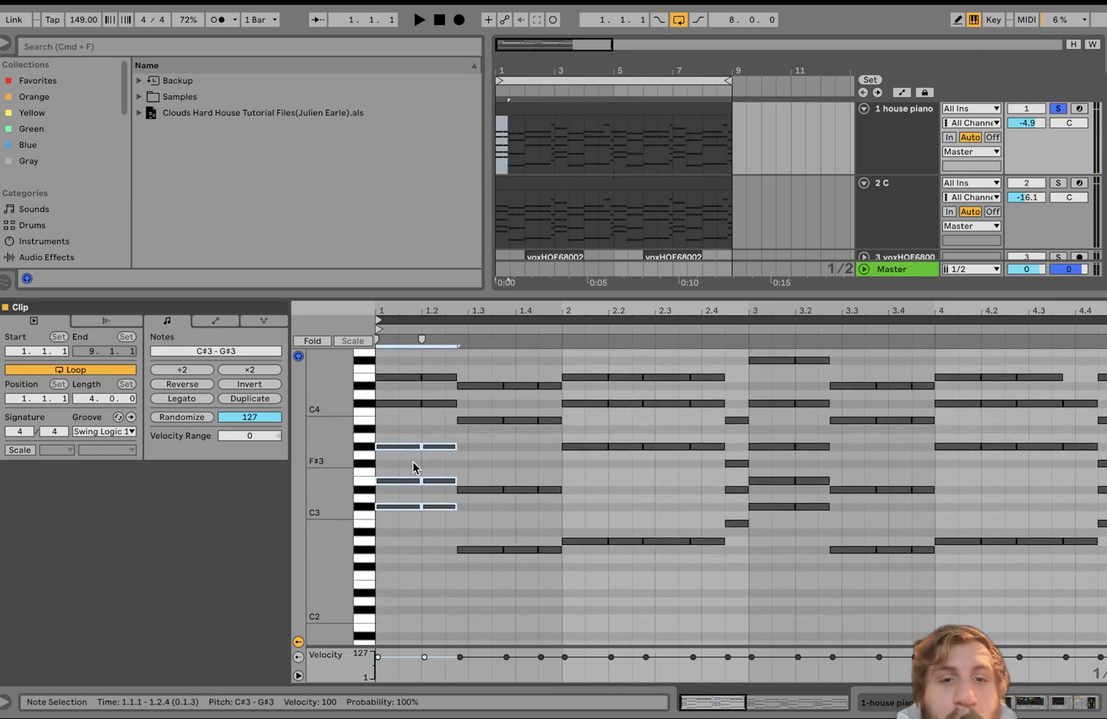
pyautogui.click(395, 402)
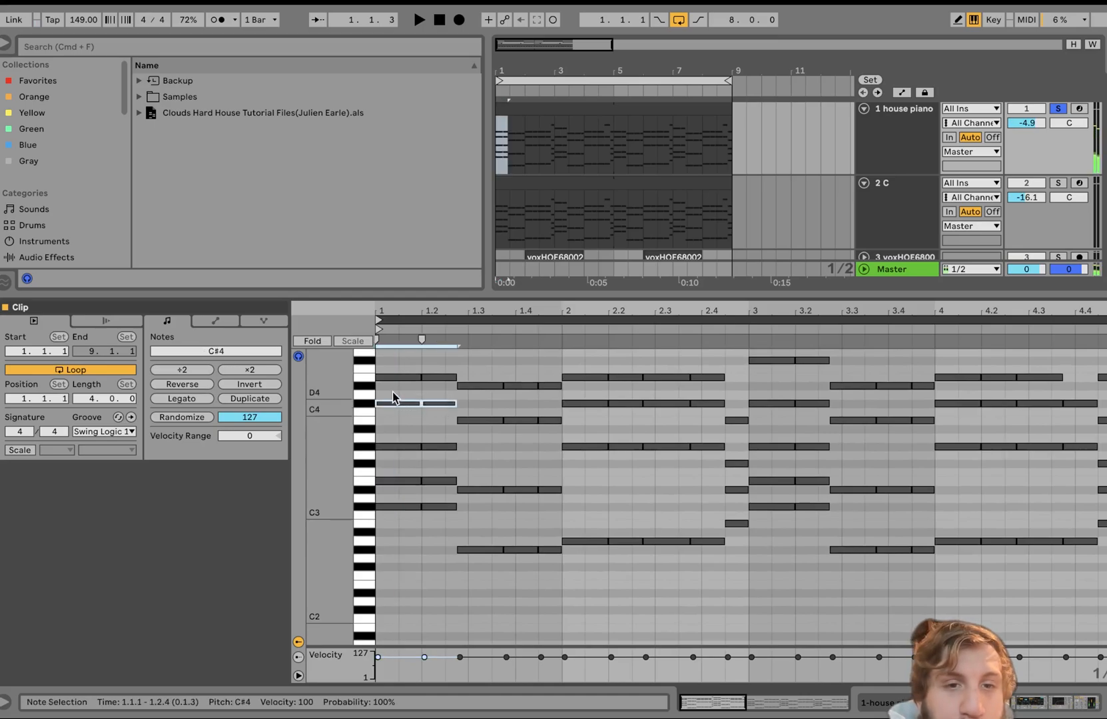
# - Examine the upper notes across the piano phrase, selecting the closing G#4 and E4 notes
pyautogui.moveTo(393, 393); pyautogui.dragTo(986, 448)
pyautogui.scroll(3, 721, 362)
pyautogui.moveTo(1067, 406); pyautogui.dragTo(1103, 451)
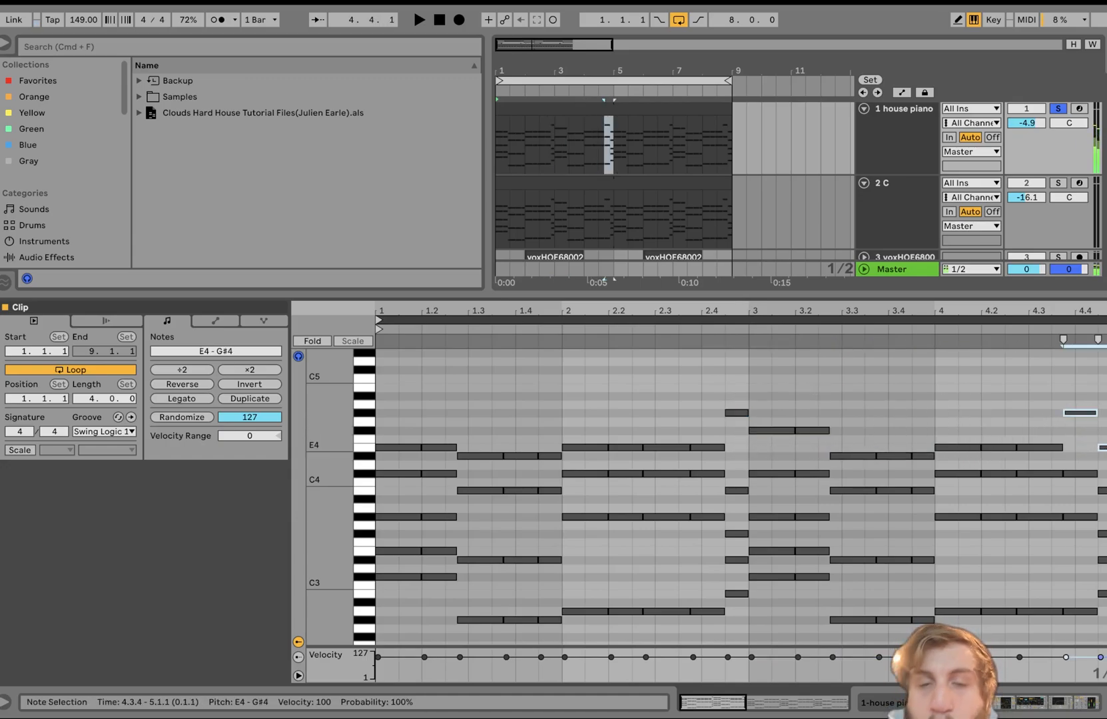
# - Play back the soloed house piano clip from the start and show the track's devices
pyautogui.click(595, 110)
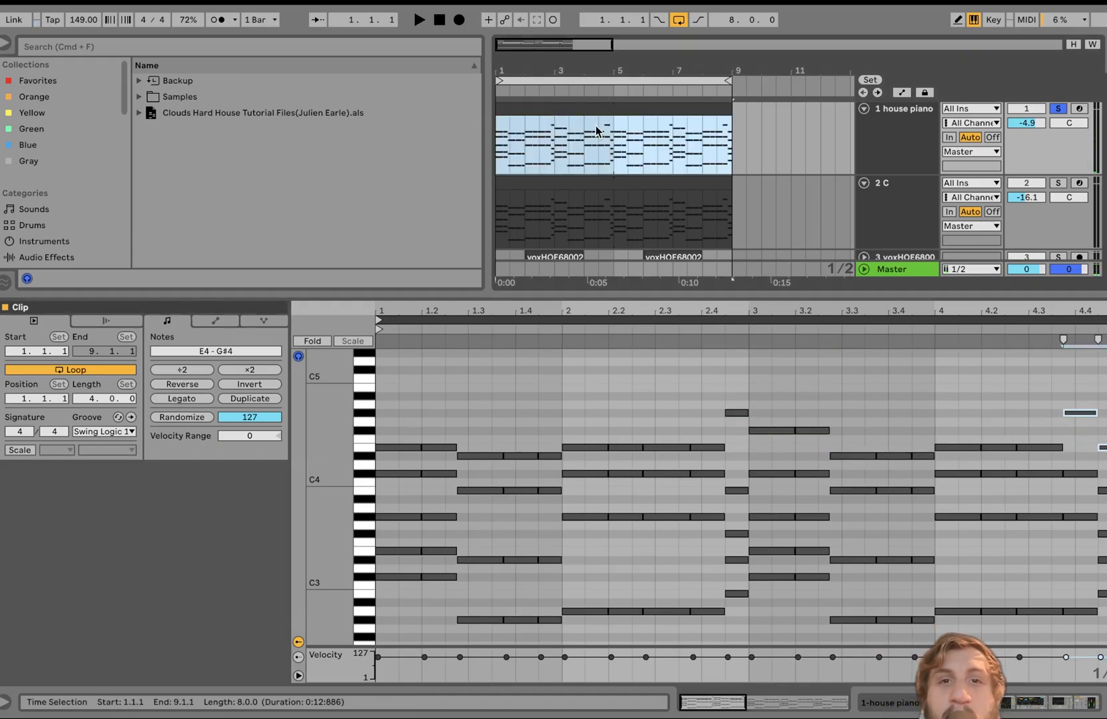
pyautogui.press('space')
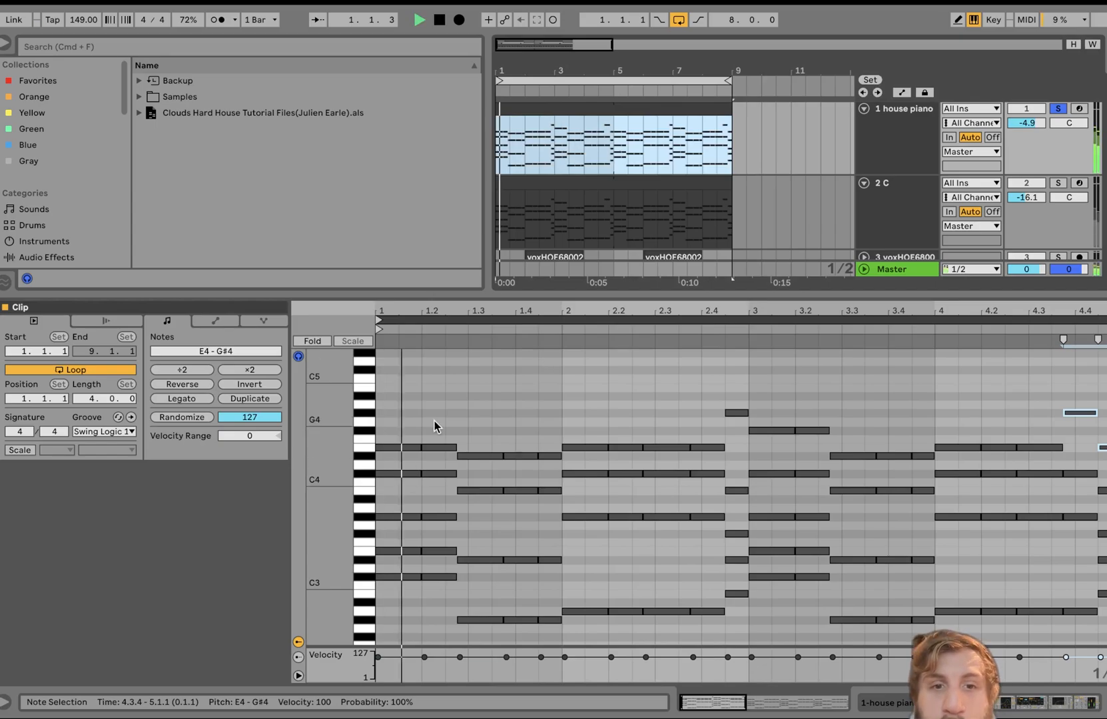
pyautogui.click(877, 139)
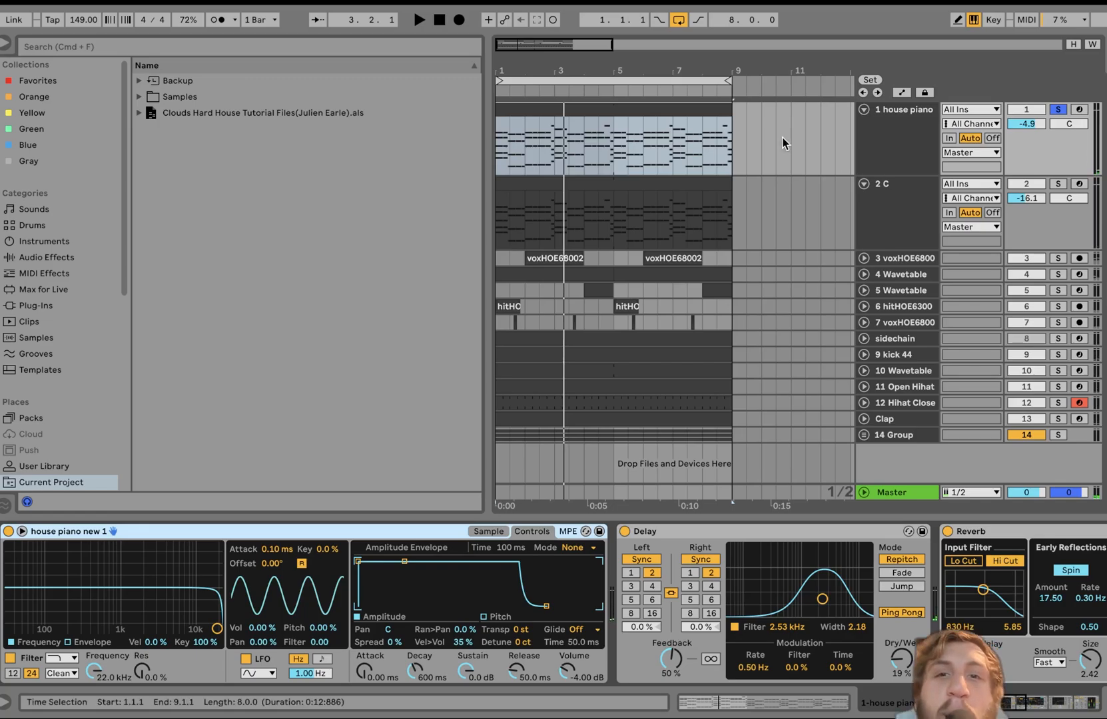
# - Crop the house piano clip to its four-bar loop, with the clip end at 5.1.1
pyautogui.click(638, 114)
pyautogui.scroll(-3, 560, 564)
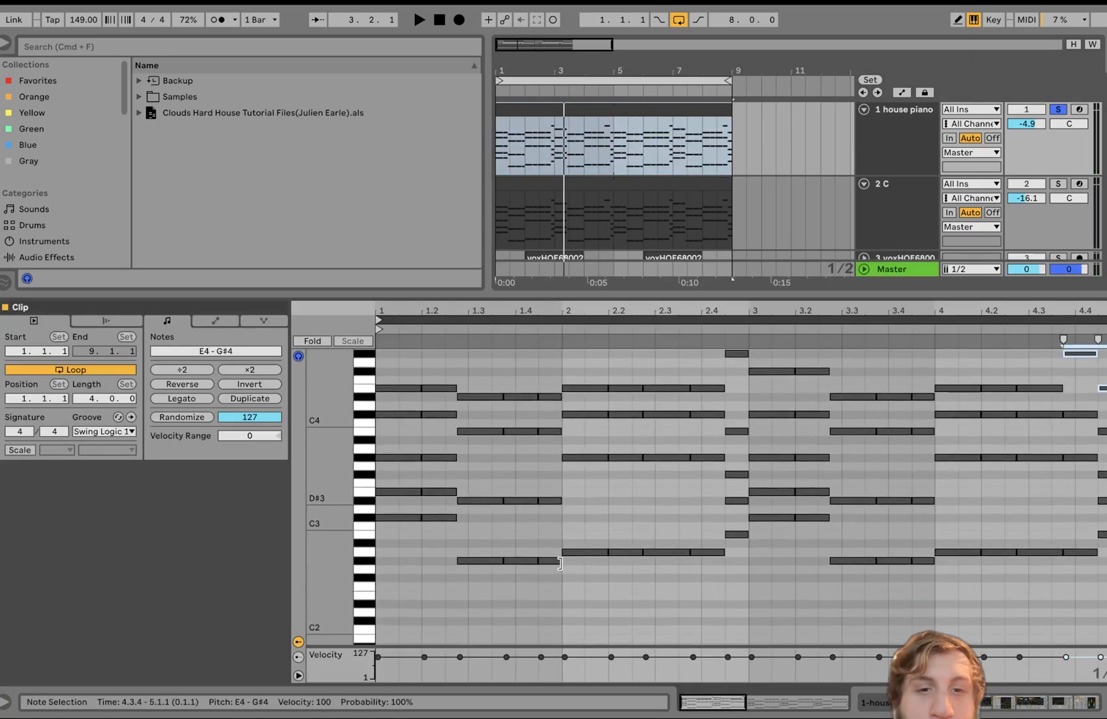
pyautogui.scroll(2, 563, 564)
pyautogui.scroll(-5, 562, 565)
pyautogui.scroll(-1, 562, 565)
pyautogui.scroll(1, 563, 564)
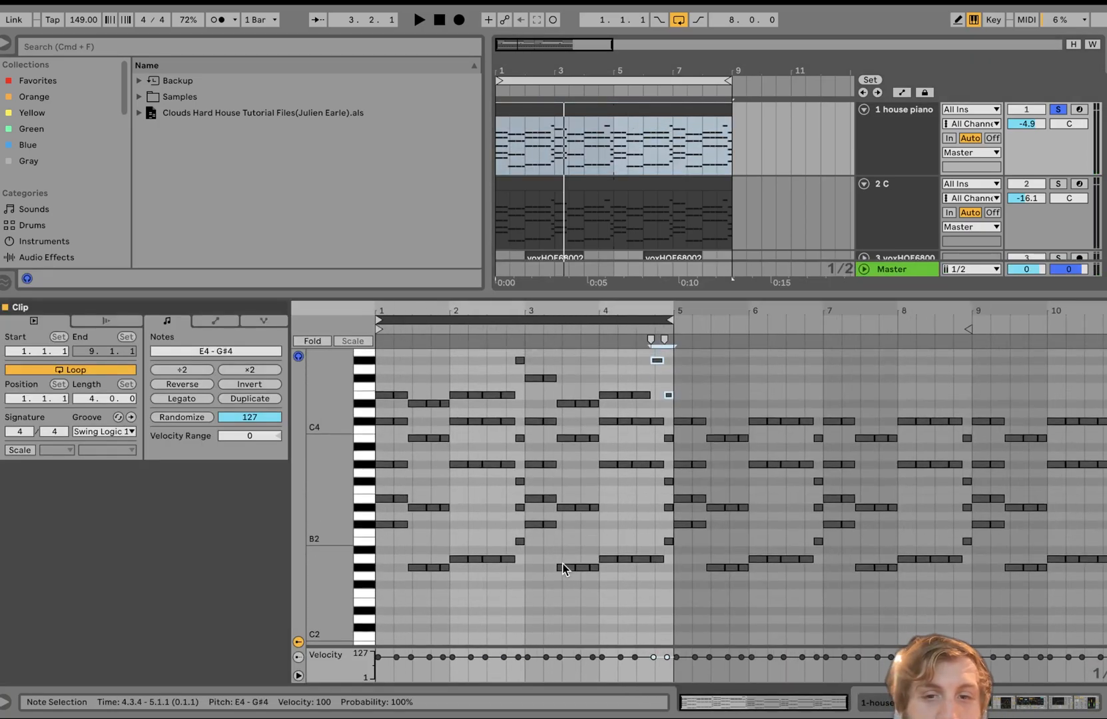
pyautogui.rightClick(536, 582)
pyautogui.click(600, 340)
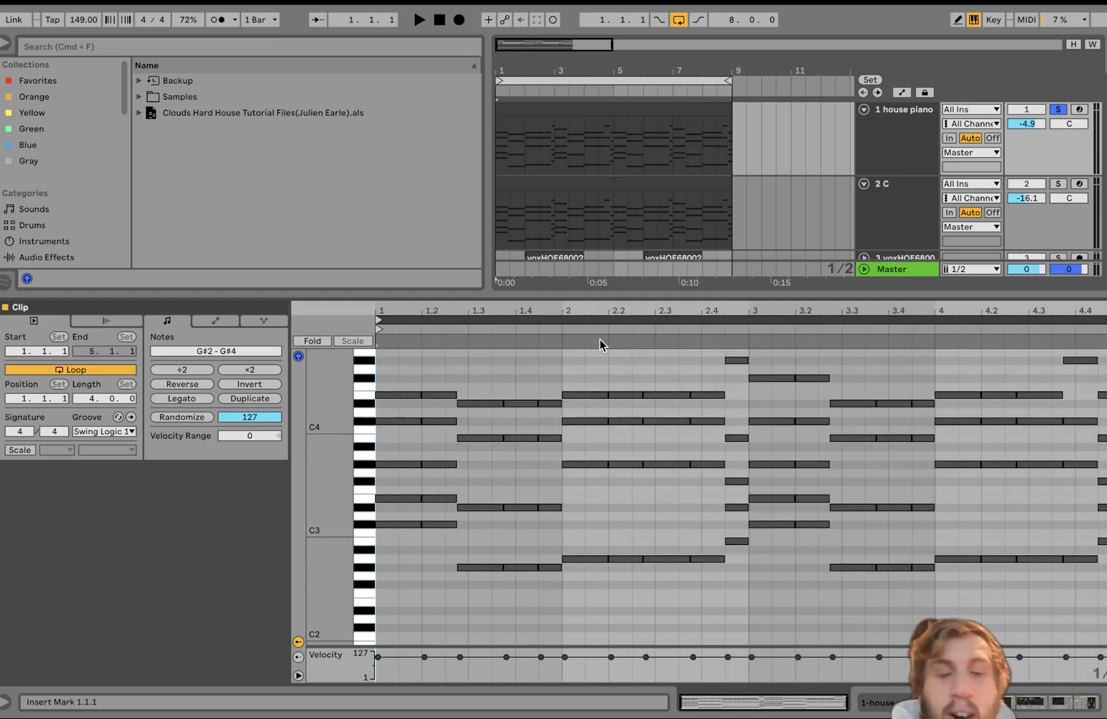
# - Show the house piano instrument's sample waveform and play the track
pyautogui.click(895, 137)
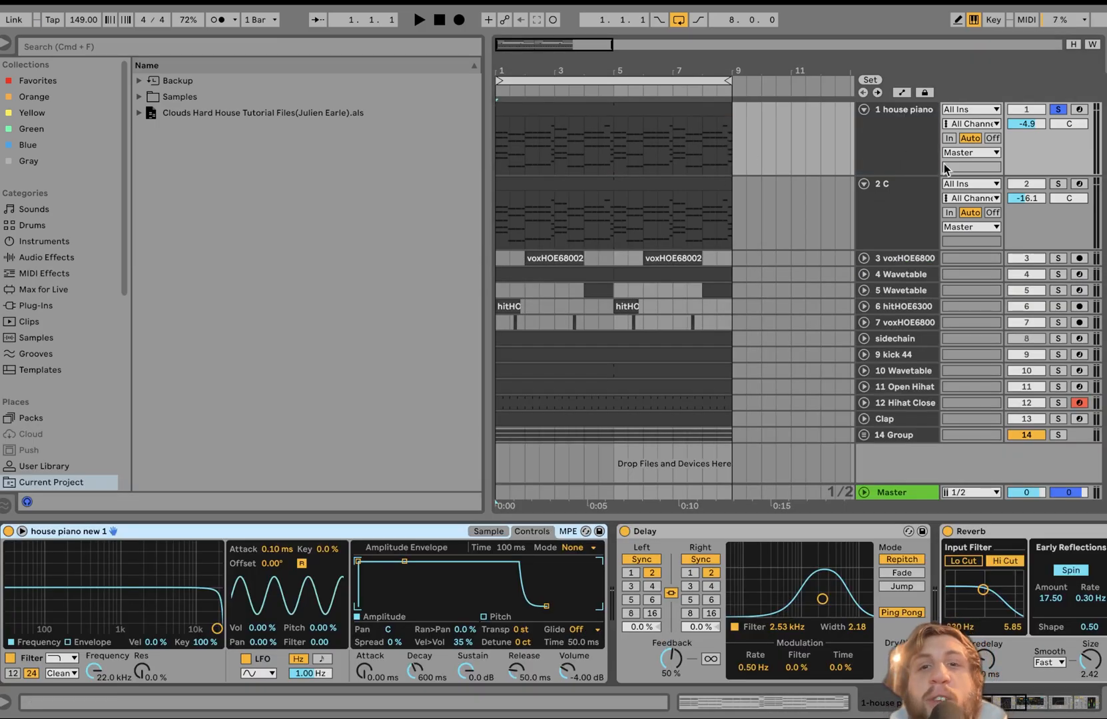
pyautogui.click(887, 172)
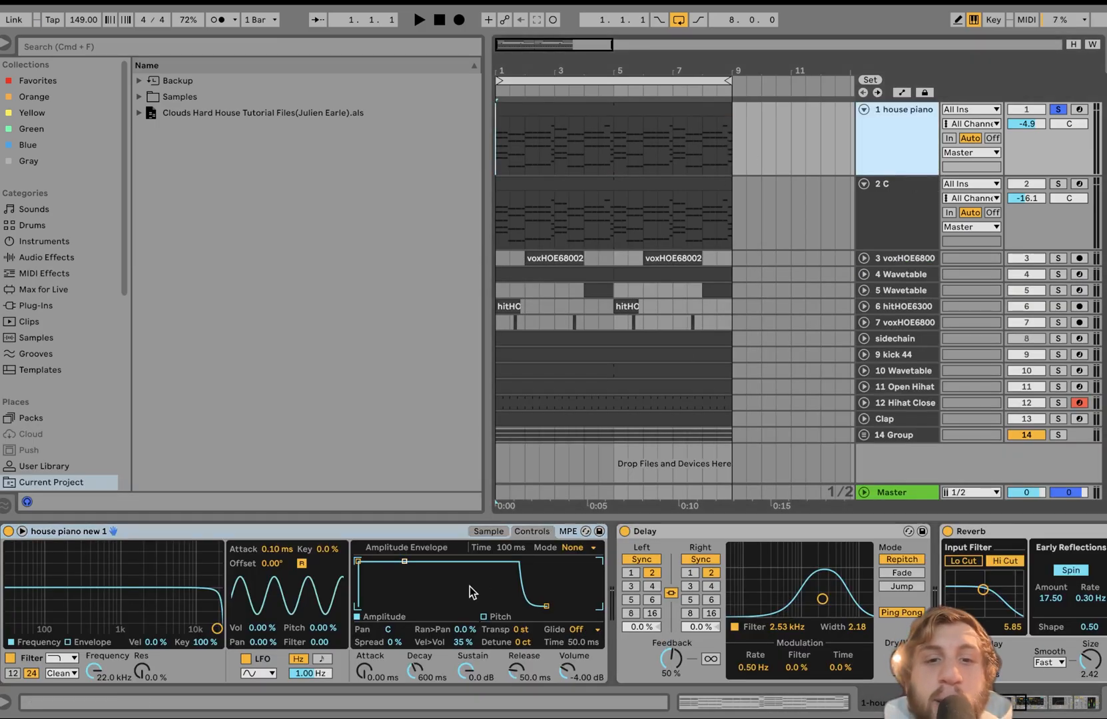
pyautogui.click(483, 533)
pyautogui.press('space')
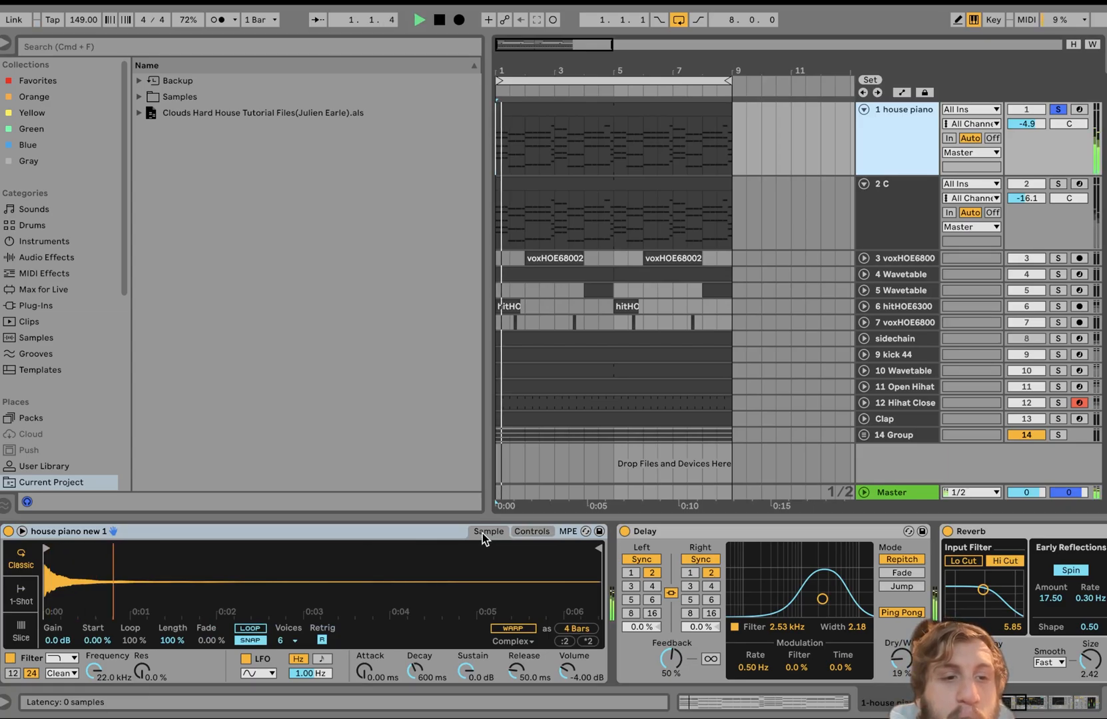
# - Turn off all house piano effects from the Delay through the Compressor and play the dry sound
pyautogui.click(697, 533)
pyautogui.press('space')
pyautogui.hscroll(5, 697, 536)
pyautogui.click(737, 533)
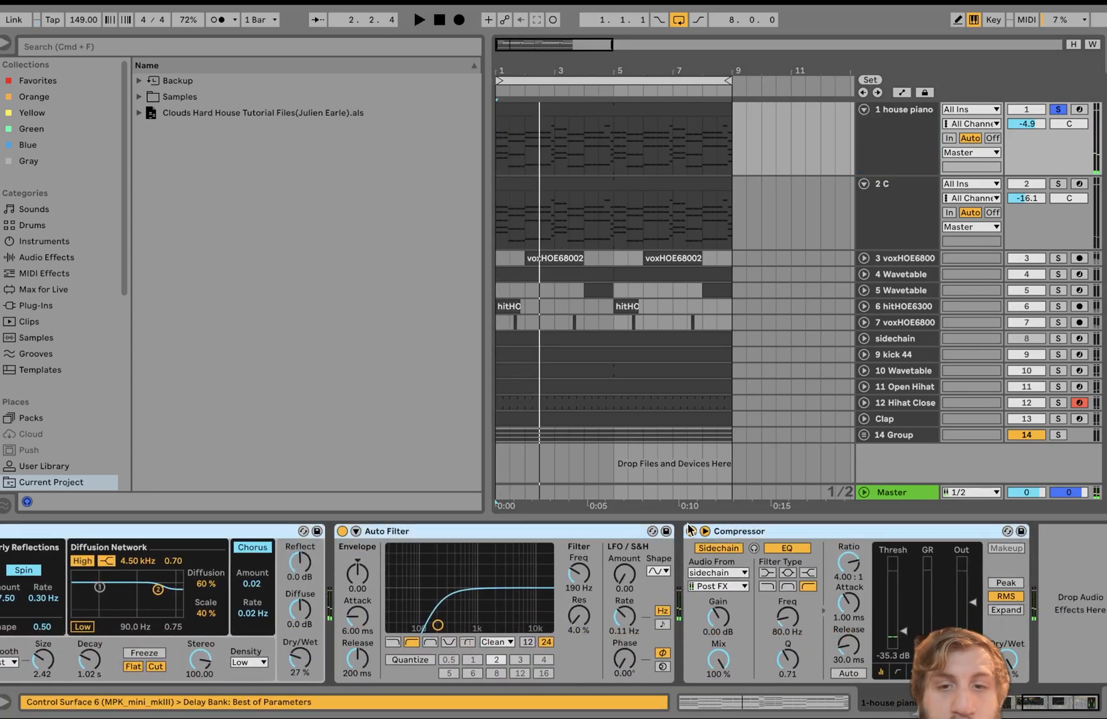
pyautogui.press('space')
pyautogui.hscroll(-5, 690, 533)
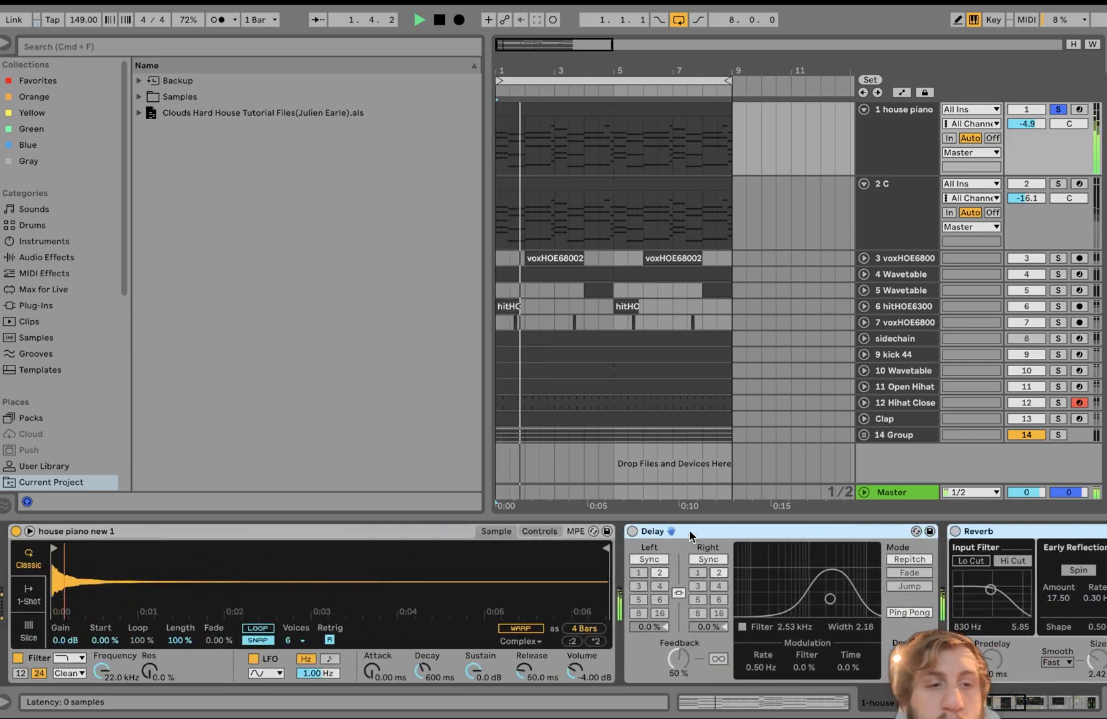
pyautogui.press('space')
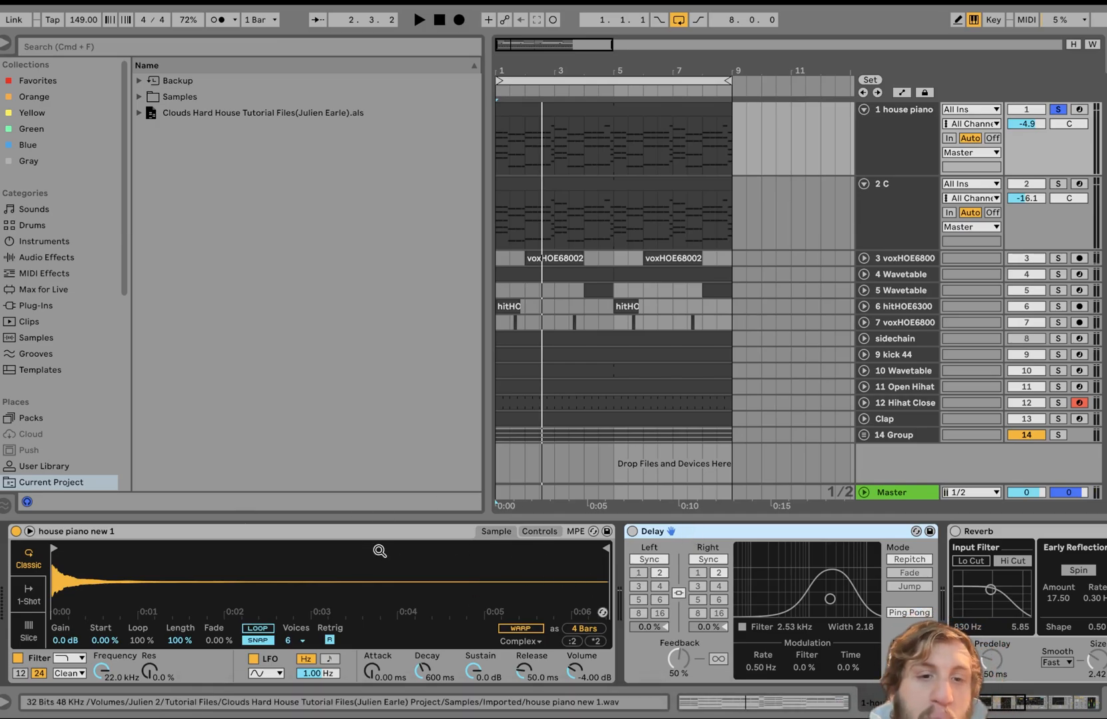
# - Play the house piano instrument again without effects, and select the Delay device
pyautogui.click(395, 536)
pyautogui.press('space')
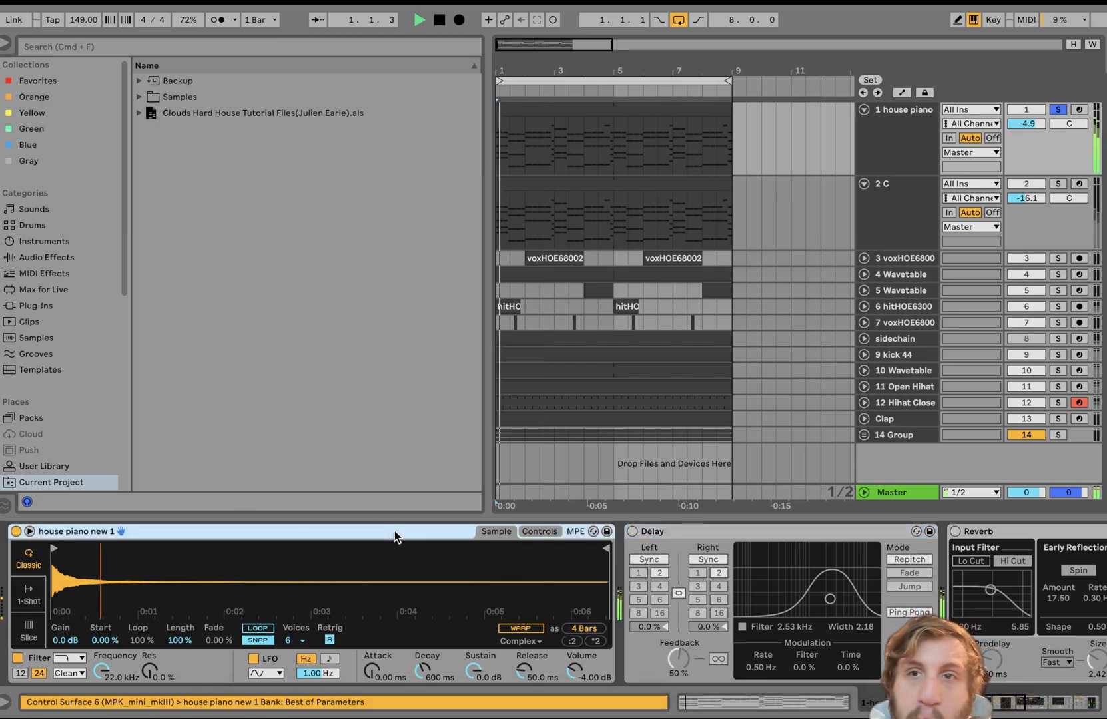
pyautogui.click(682, 532)
pyautogui.press('space')
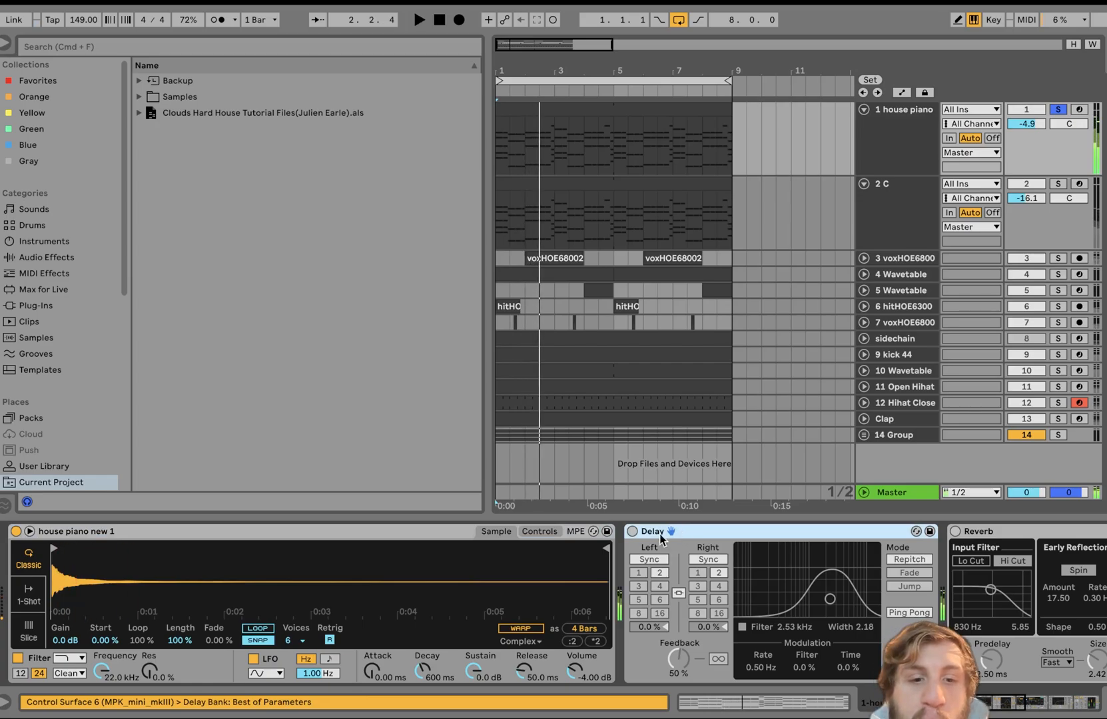
# - Turn the Delay back on and play the house piano with only that effect active
pyautogui.click(632, 532)
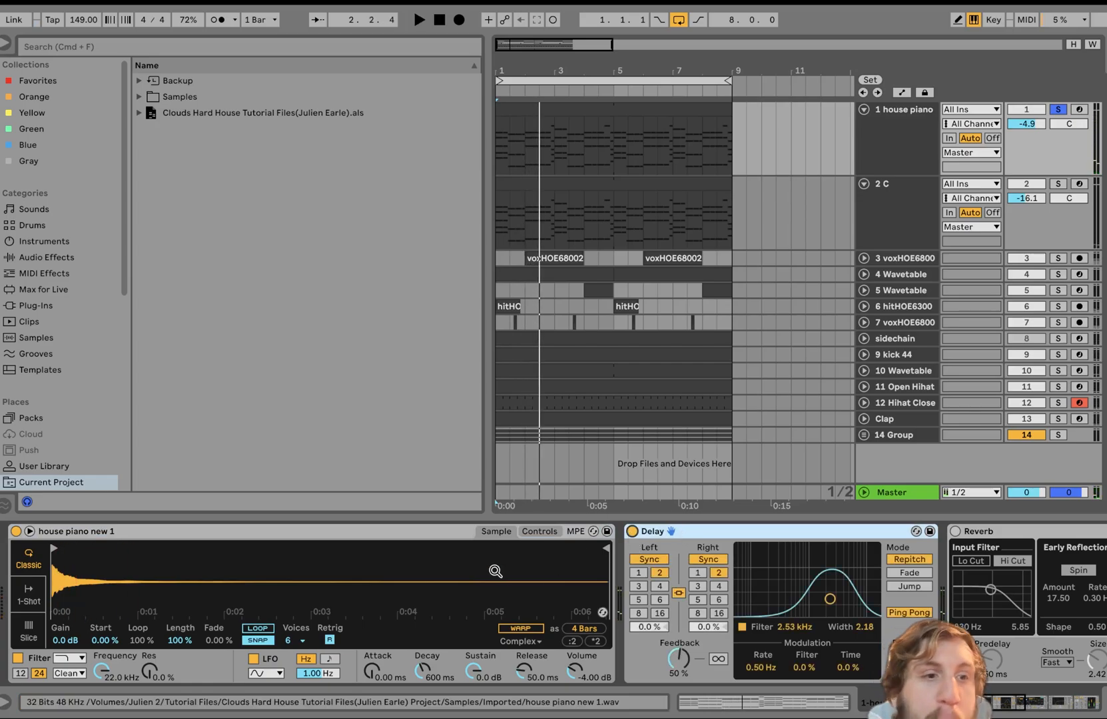
pyautogui.hscroll(5, 522, 574)
pyautogui.hscroll(10, 521, 576)
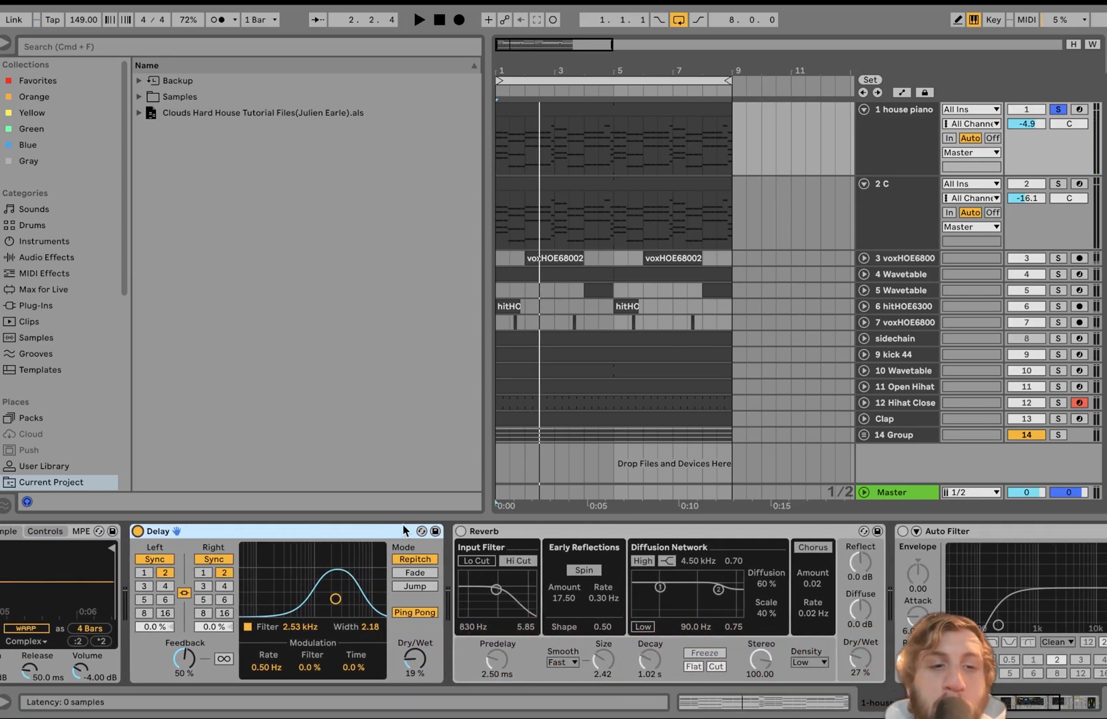
pyautogui.press('space')
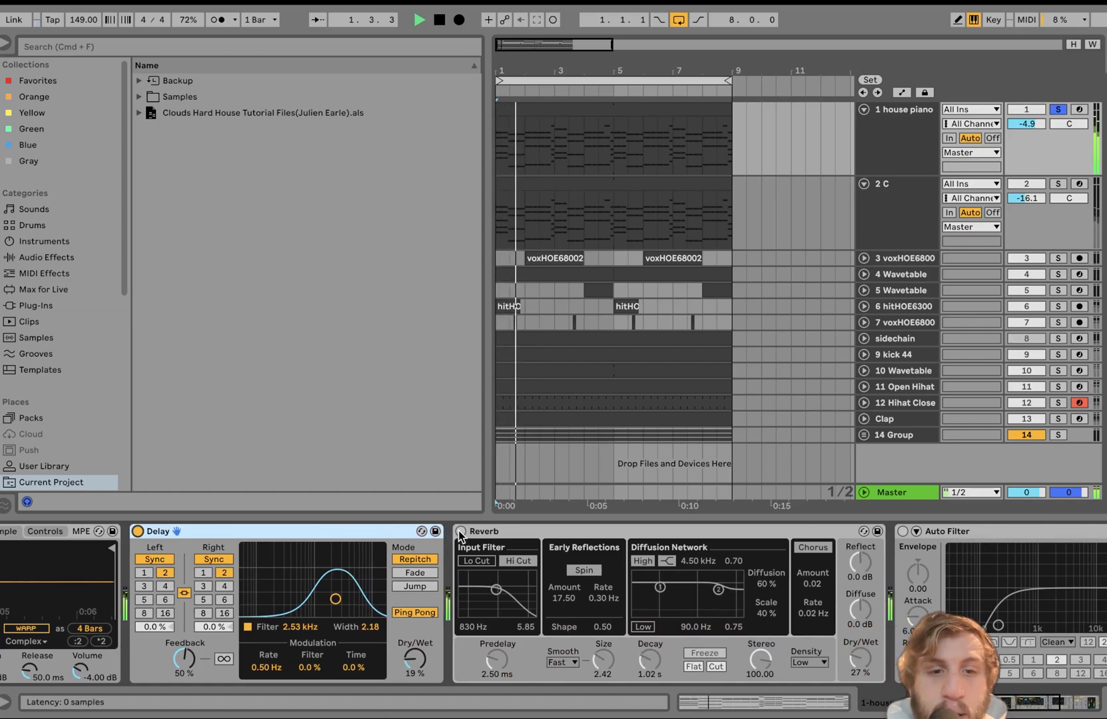
# - Turn the Reverb back on during playback, followed by the Auto Filter and the sidechain Compressor
pyautogui.click(459, 531)
pyautogui.hscroll(16, 458, 530)
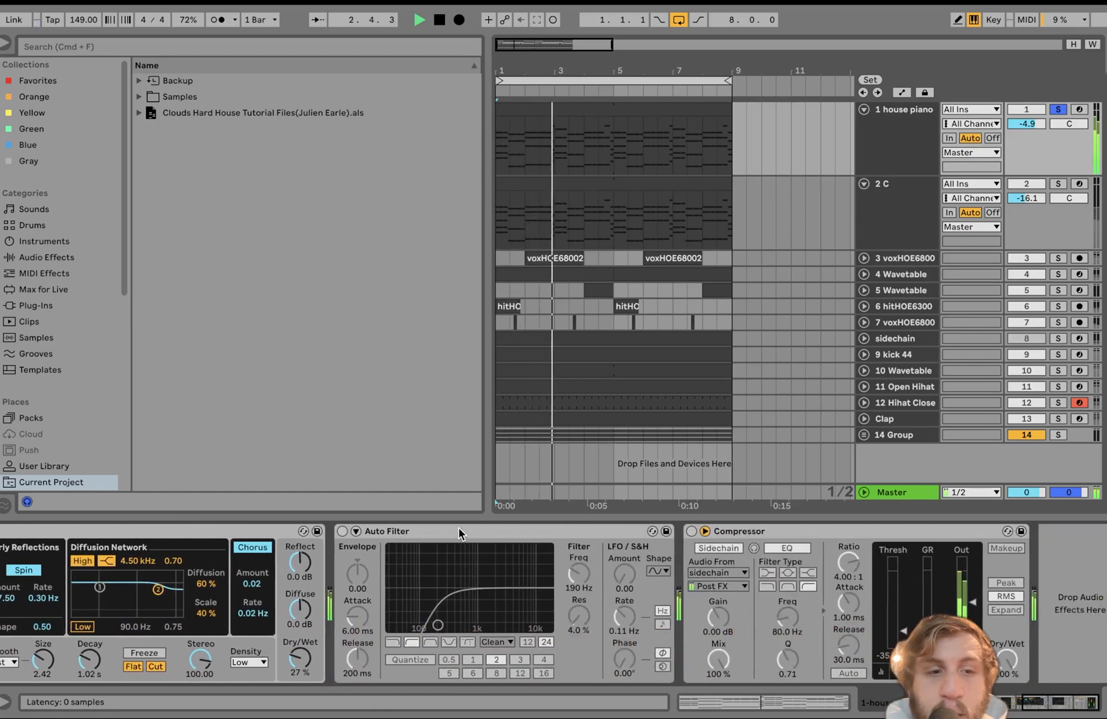
pyautogui.hscroll(-7, 458, 530)
pyautogui.hscroll(6, 459, 530)
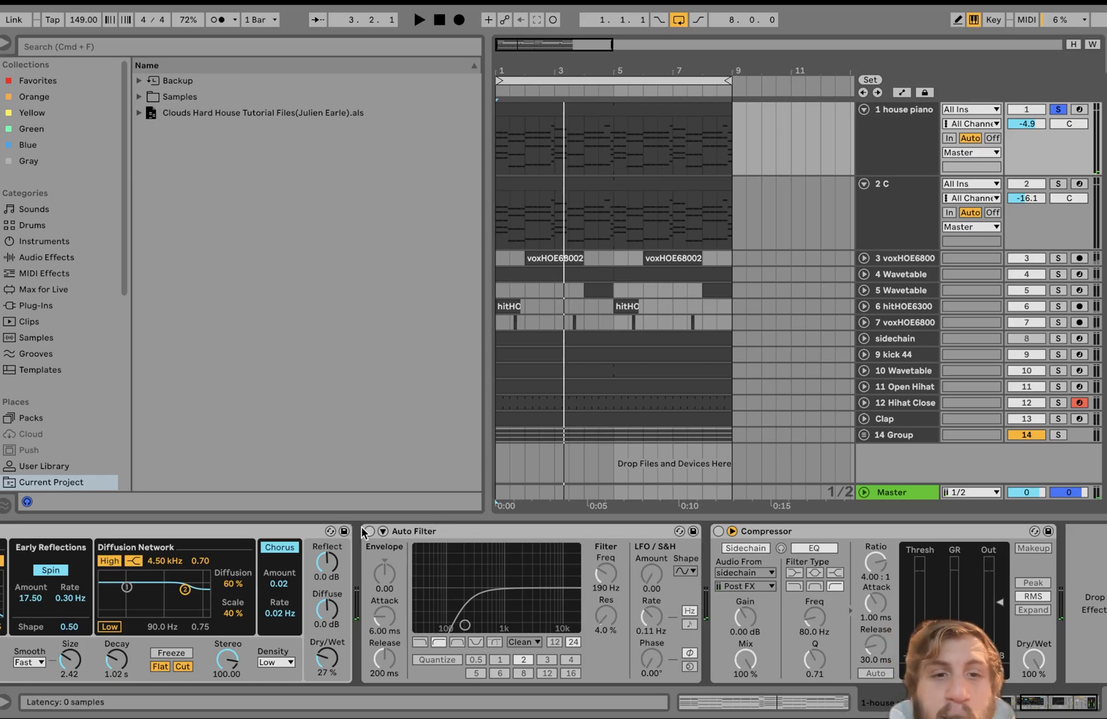
pyautogui.click(368, 532)
pyautogui.click(719, 531)
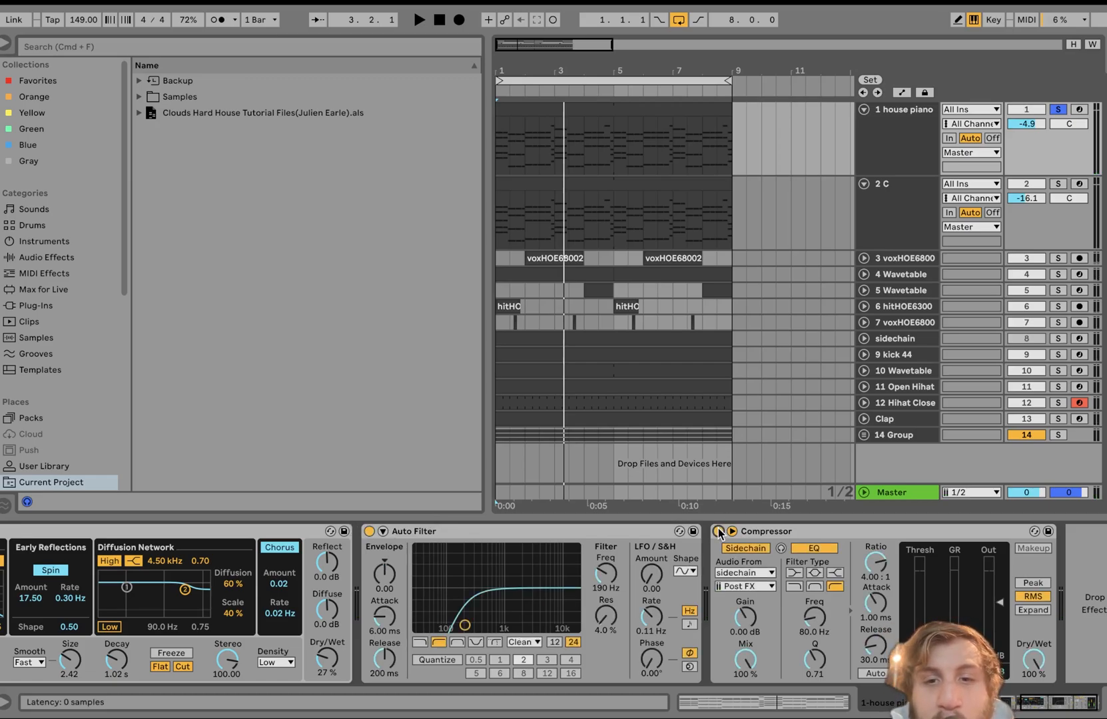
# - Solo the C track instead of the house piano, select its MIDI clip and Reverb device, and play it
pyautogui.press('space')
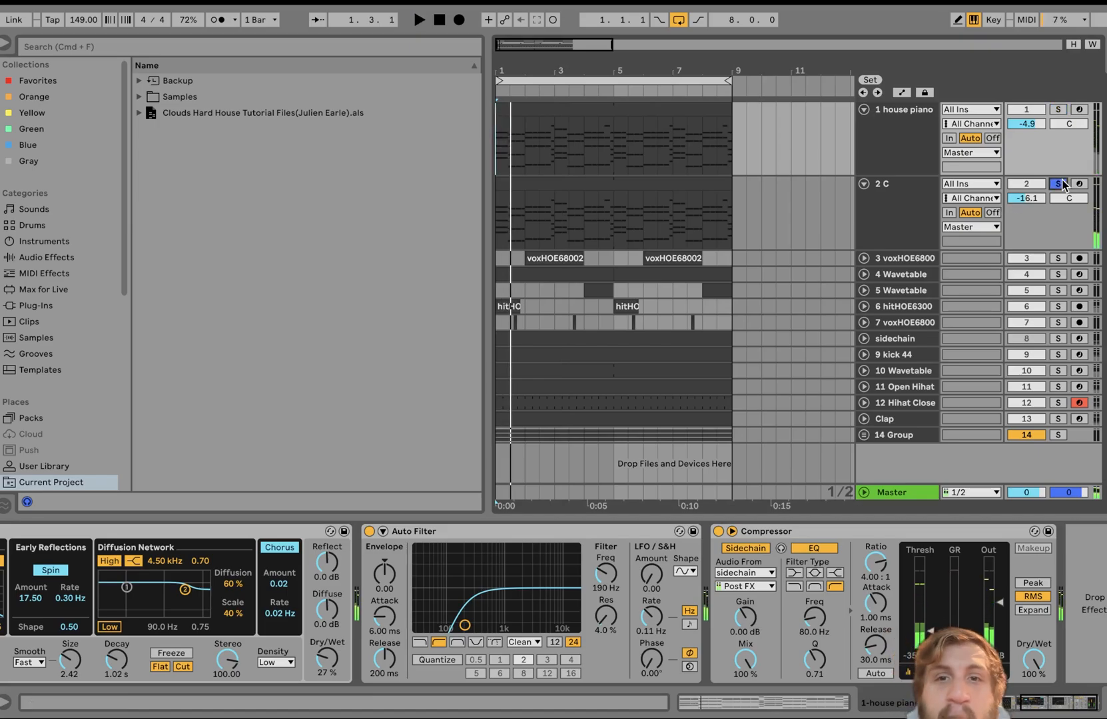
pyautogui.click(890, 215)
pyautogui.click(609, 191)
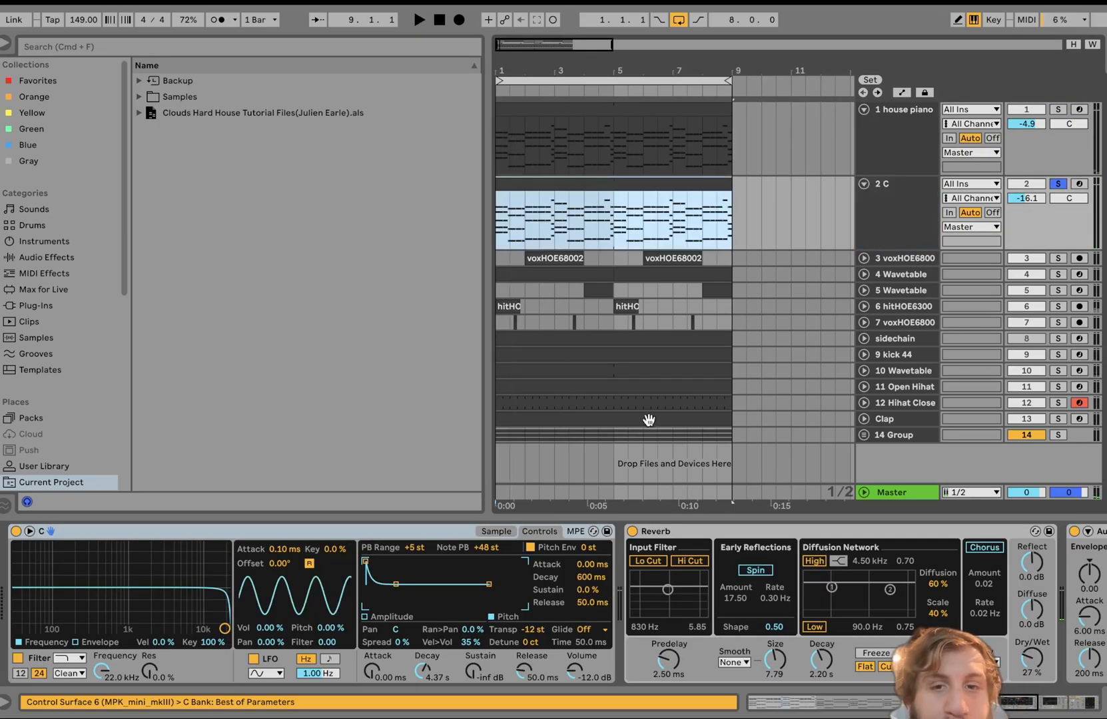
pyautogui.click(673, 531)
pyautogui.press('space')
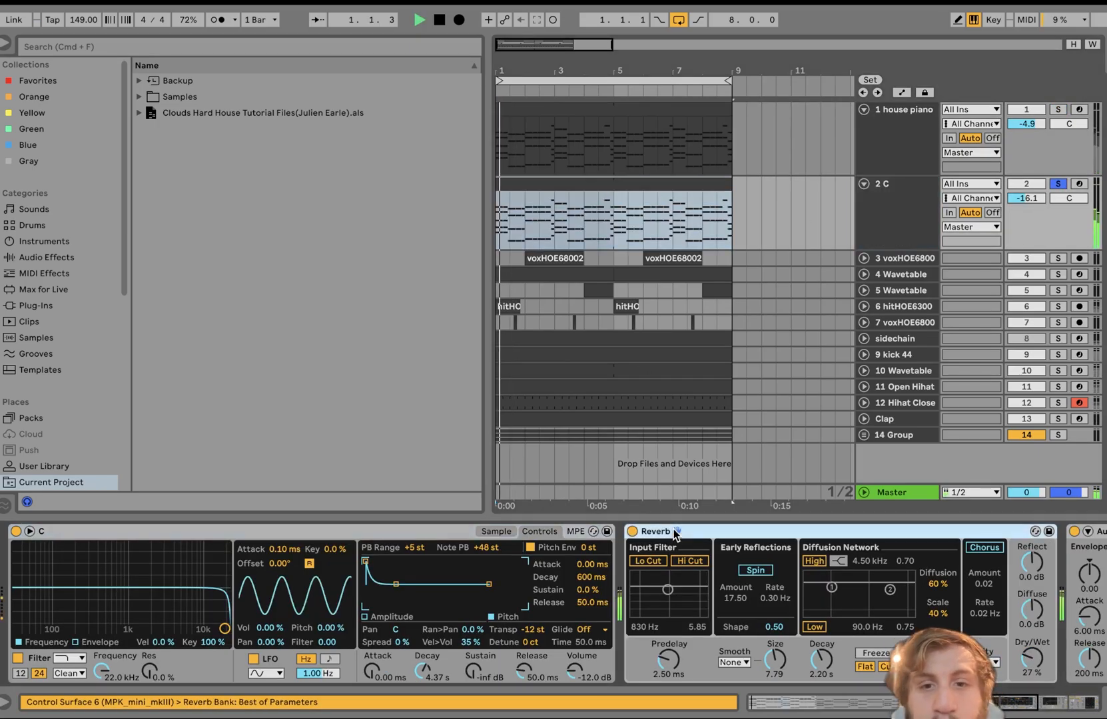
# - Select the C track's devices from the Reverb through the Compressor and turn them off during playback
pyautogui.hscroll(10, 706, 600)
pyautogui.click(742, 531)
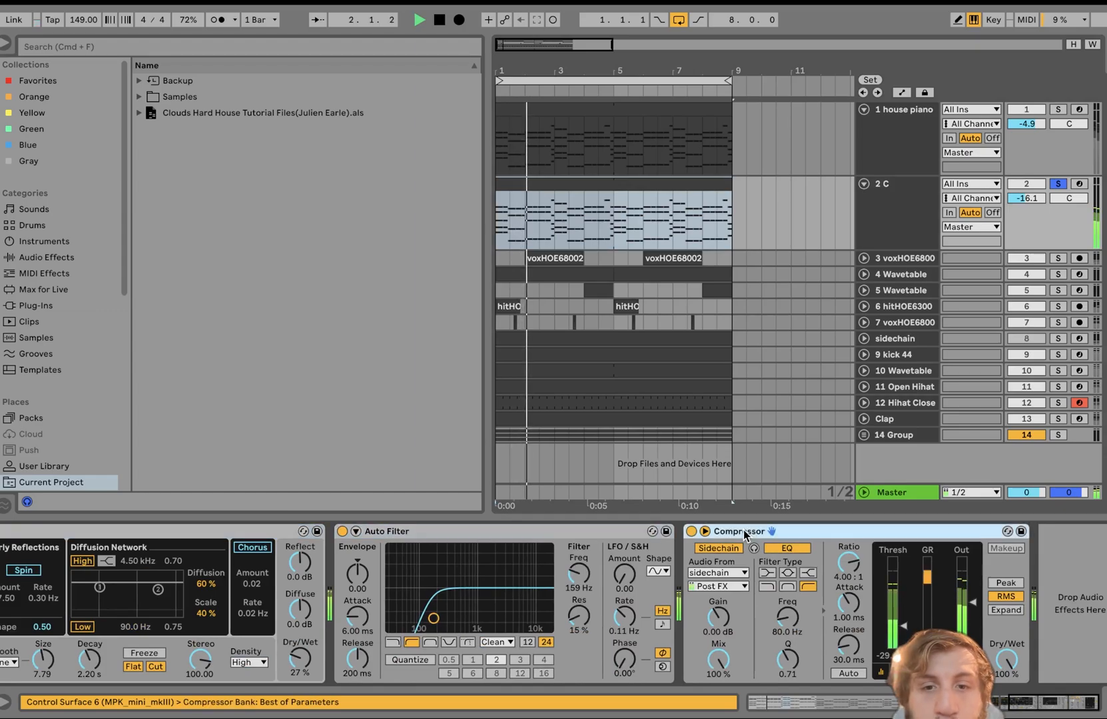
pyautogui.hscroll(-10, 696, 529)
pyautogui.click(696, 531)
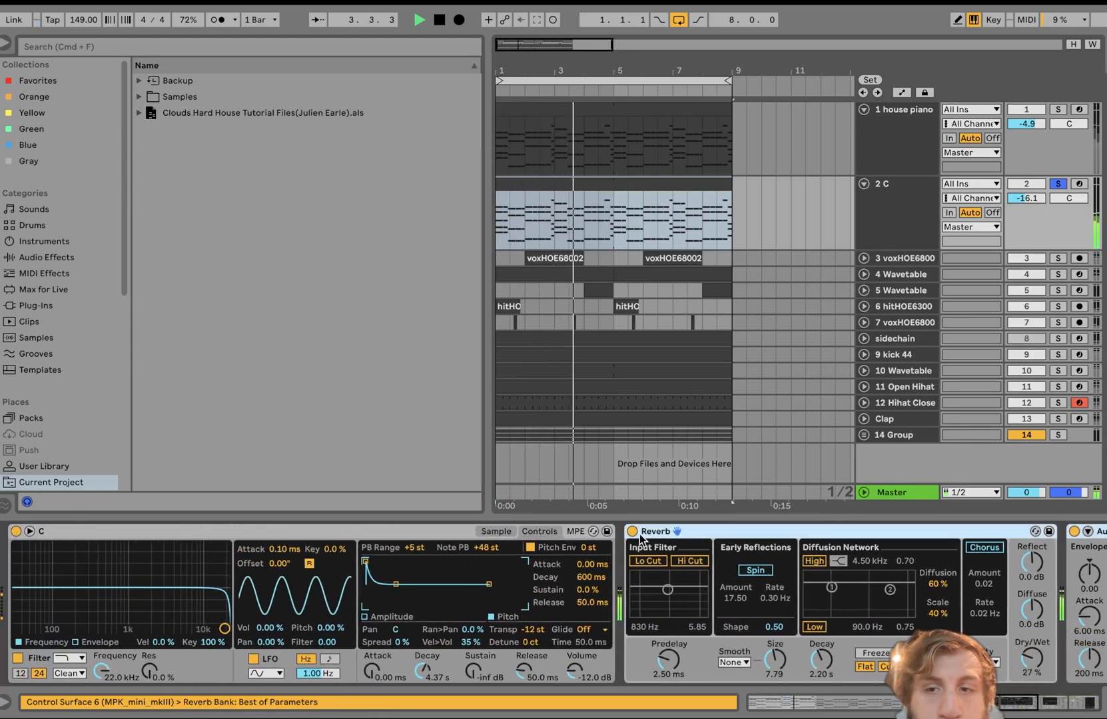
# - Examine the C instrument's sample, show the Amplitude envelope in its controls, and play the dry sound
pyautogui.click(495, 532)
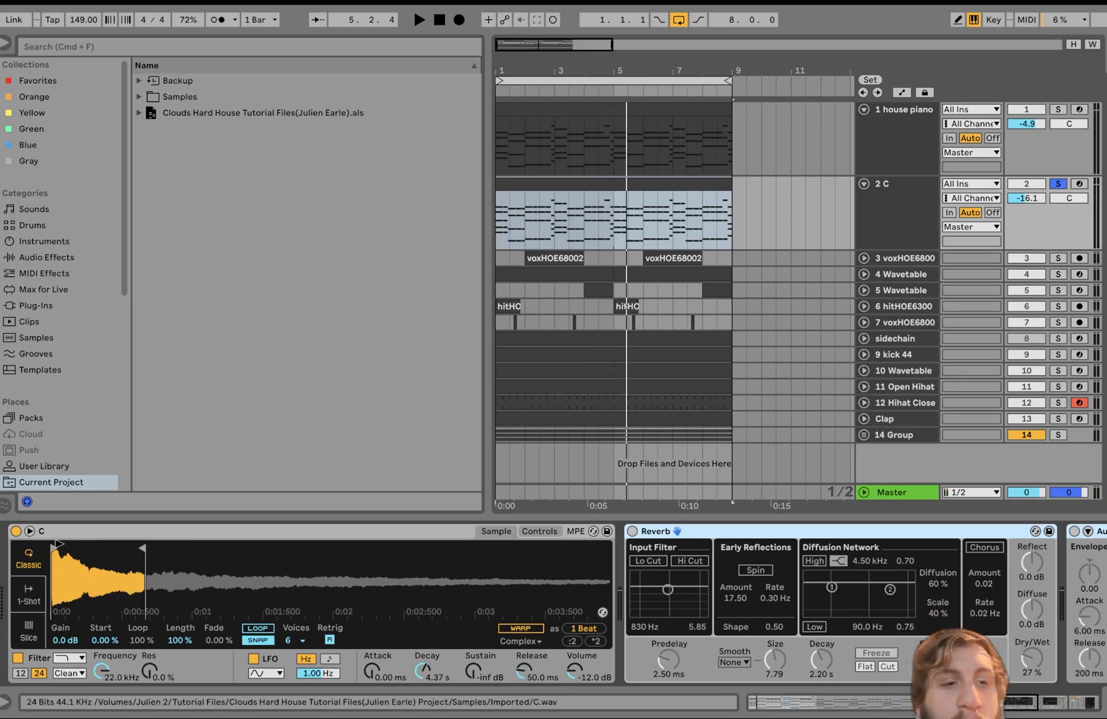
pyautogui.click(530, 532)
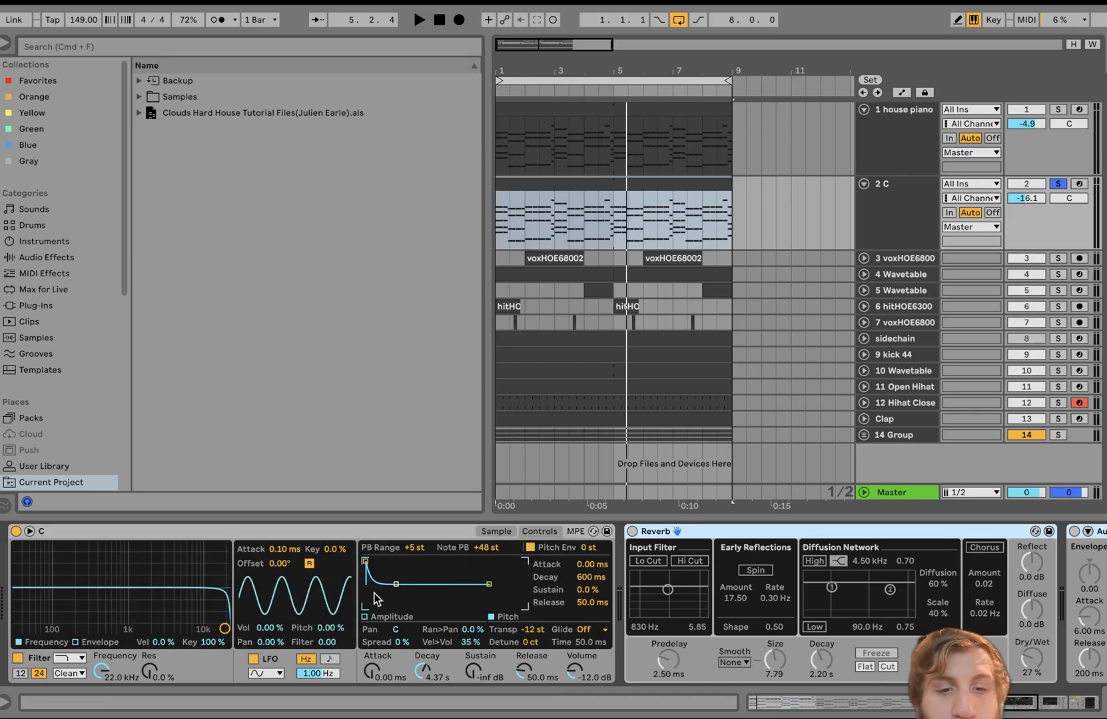
pyautogui.click(376, 618)
pyautogui.press('space')
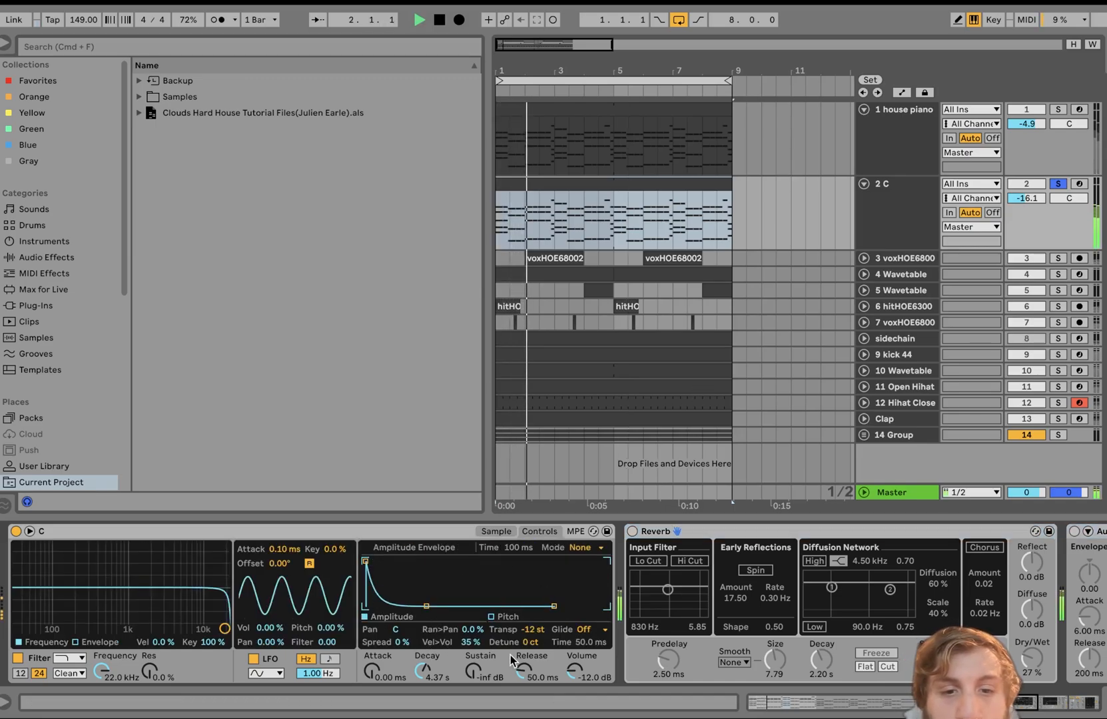
# - Return to the C instrument's sample waveform and play the track again without effects
pyautogui.click(496, 531)
pyautogui.press('space')
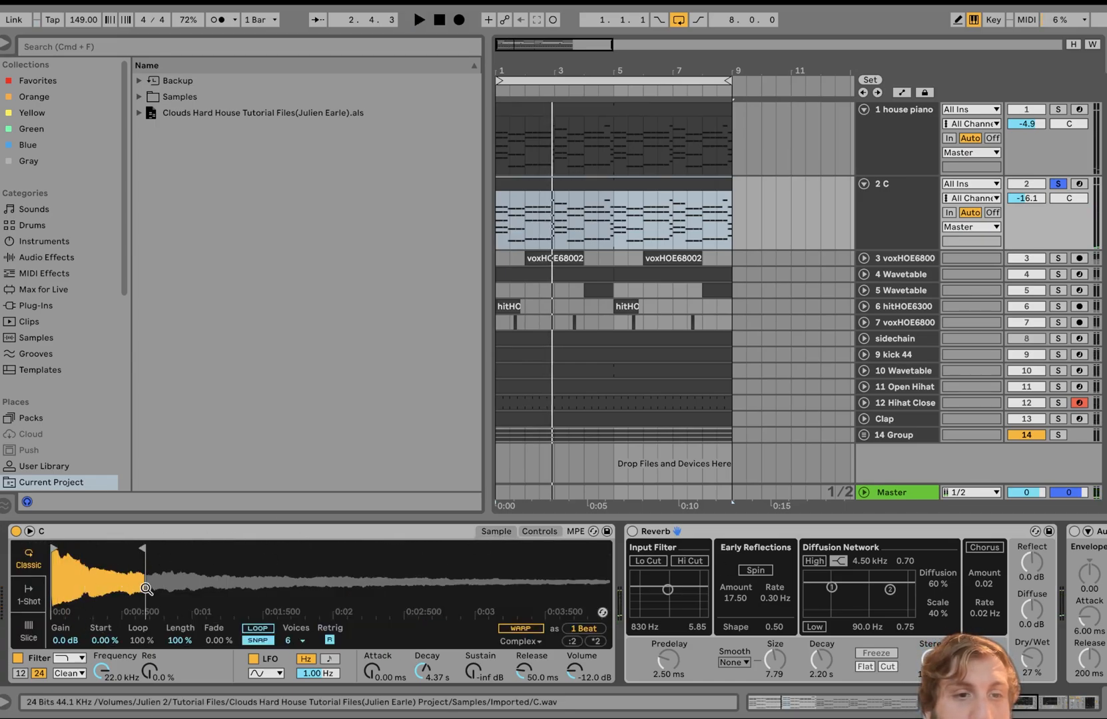
pyautogui.press('space')
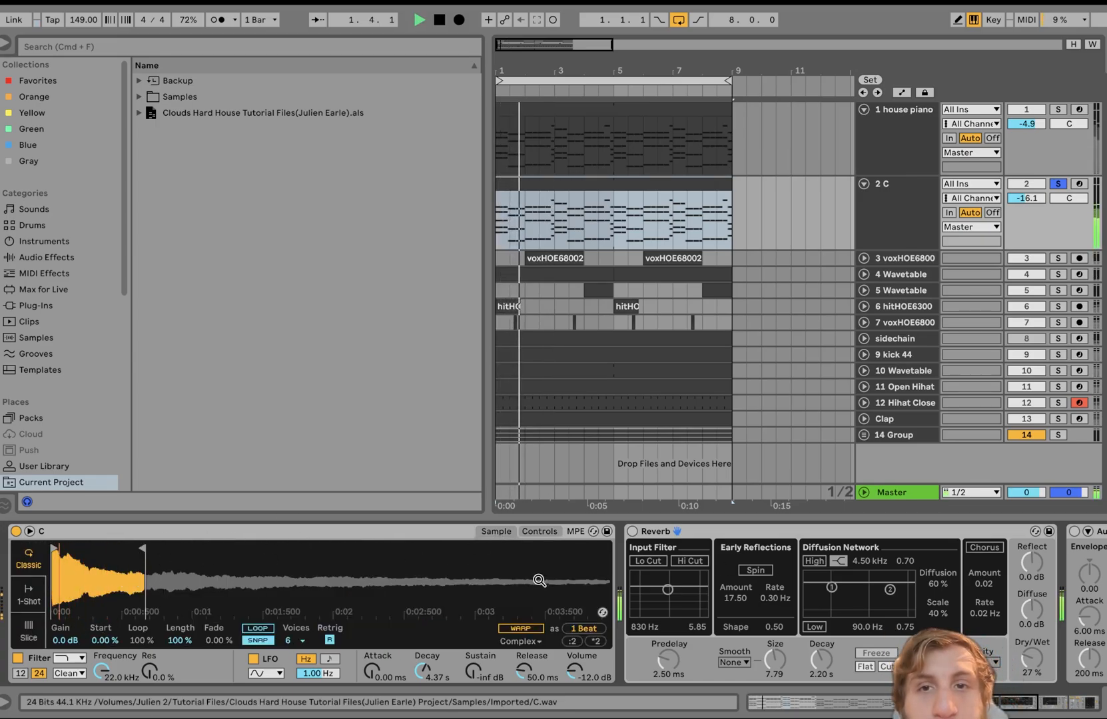
pyautogui.hscroll(2, 540, 580)
pyautogui.hscroll(10, 540, 580)
pyautogui.press('space')
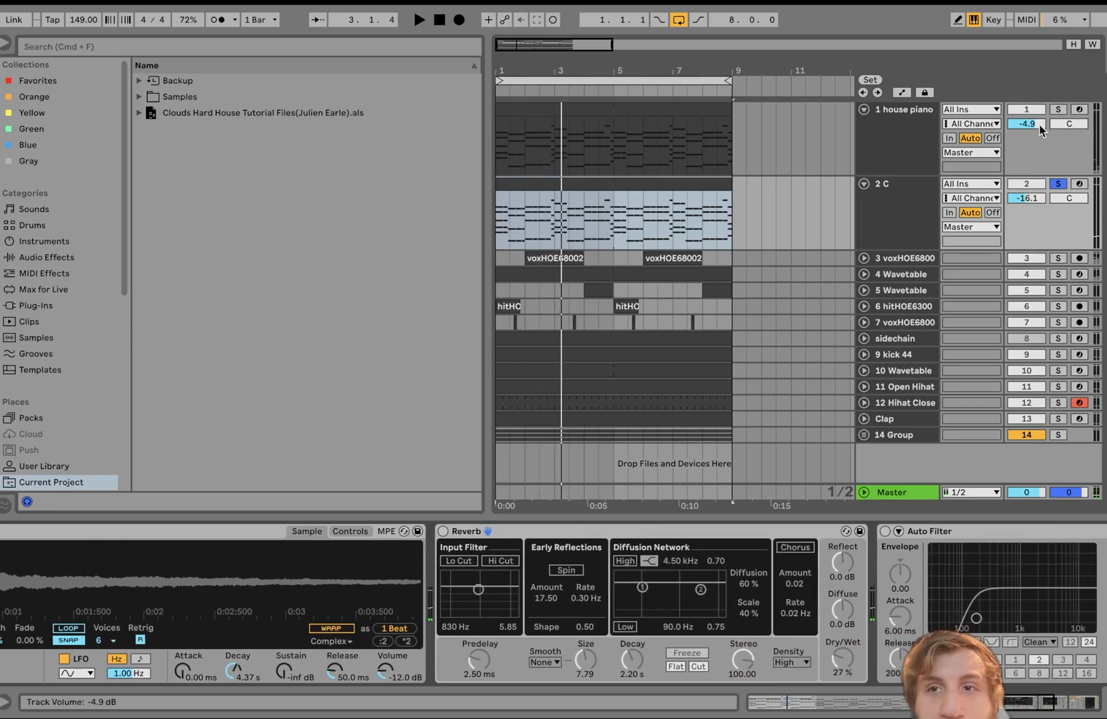
# - Solo the house piano together with the C track and play both with C's Reverb turned back on
pyautogui.click(1058, 109)
pyautogui.press('space')
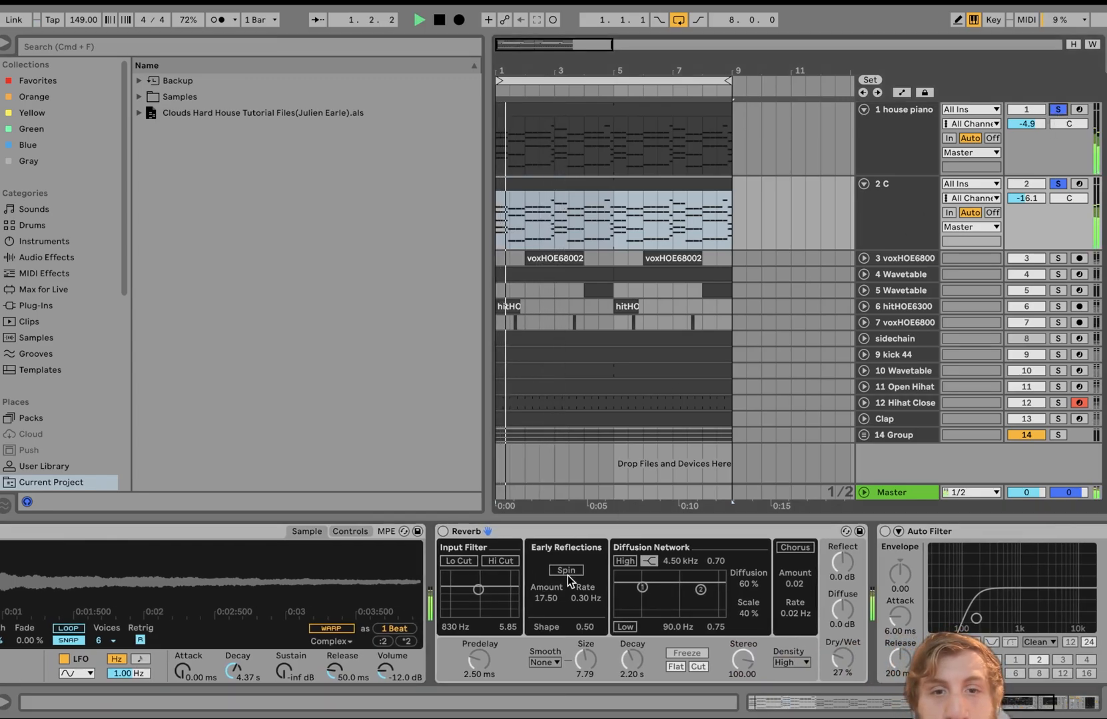
pyautogui.press('space')
pyautogui.click(443, 531)
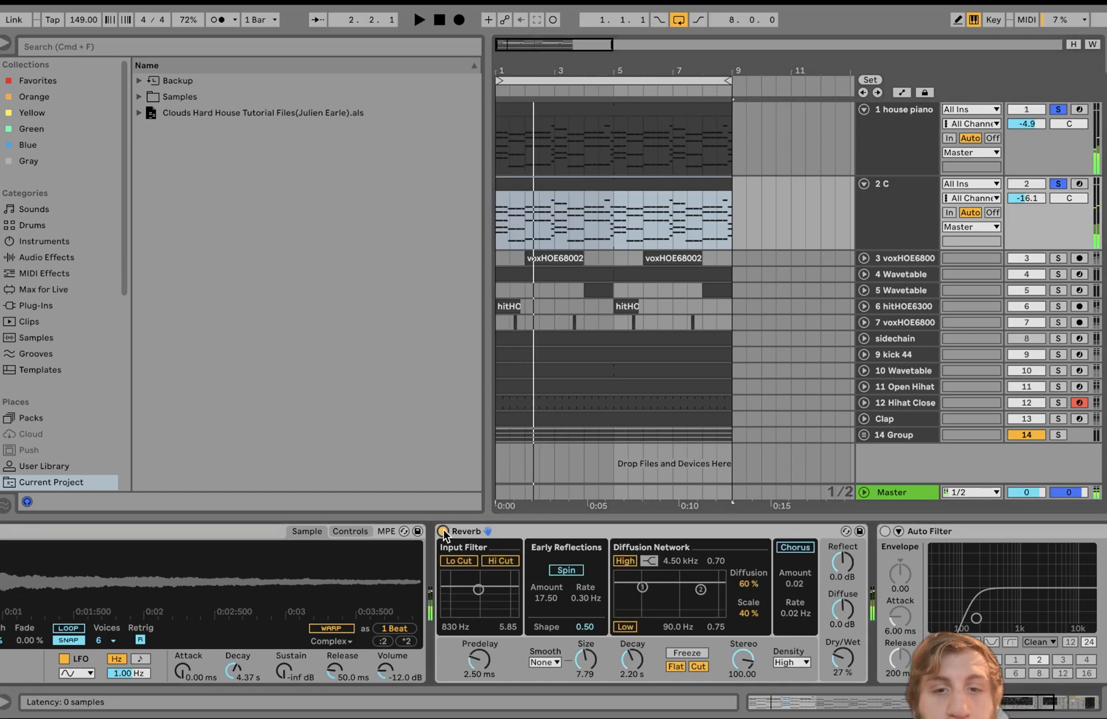
pyautogui.hscroll(10, 445, 536)
pyautogui.hscroll(2, 445, 537)
pyautogui.press('space')
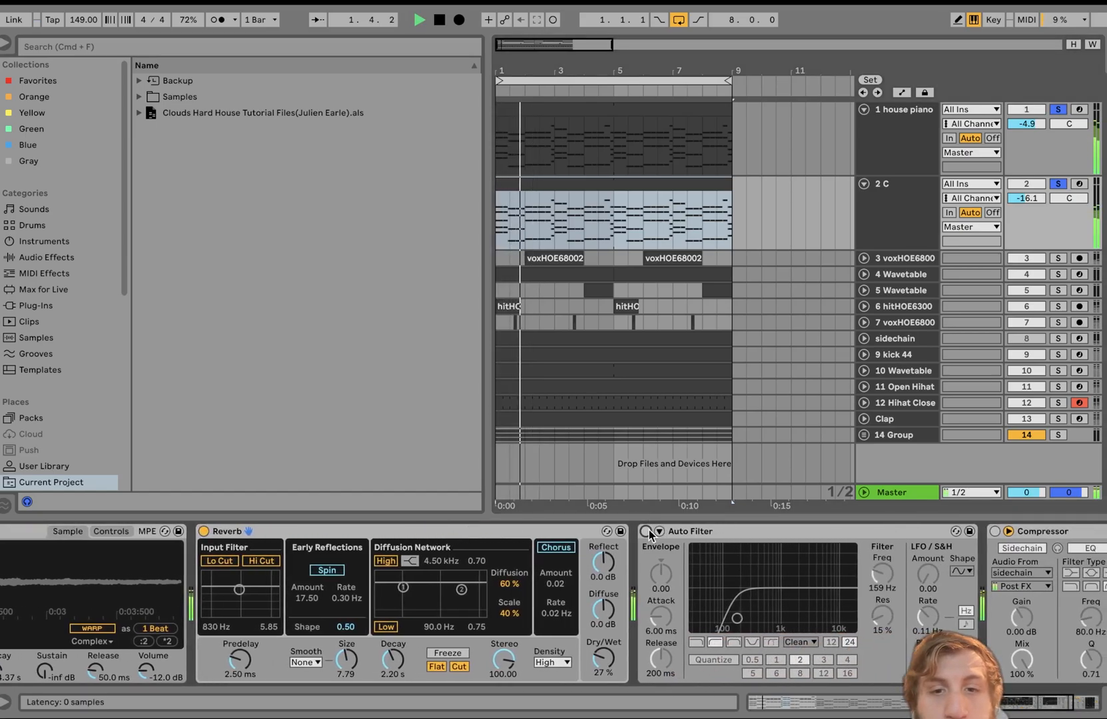
# - Turn the C track's Auto Filter and Compressor back on and play both soloed piano layers
pyautogui.hscroll(8, 648, 532)
pyautogui.press('space')
pyautogui.hscroll(3, 648, 532)
pyautogui.click(691, 531)
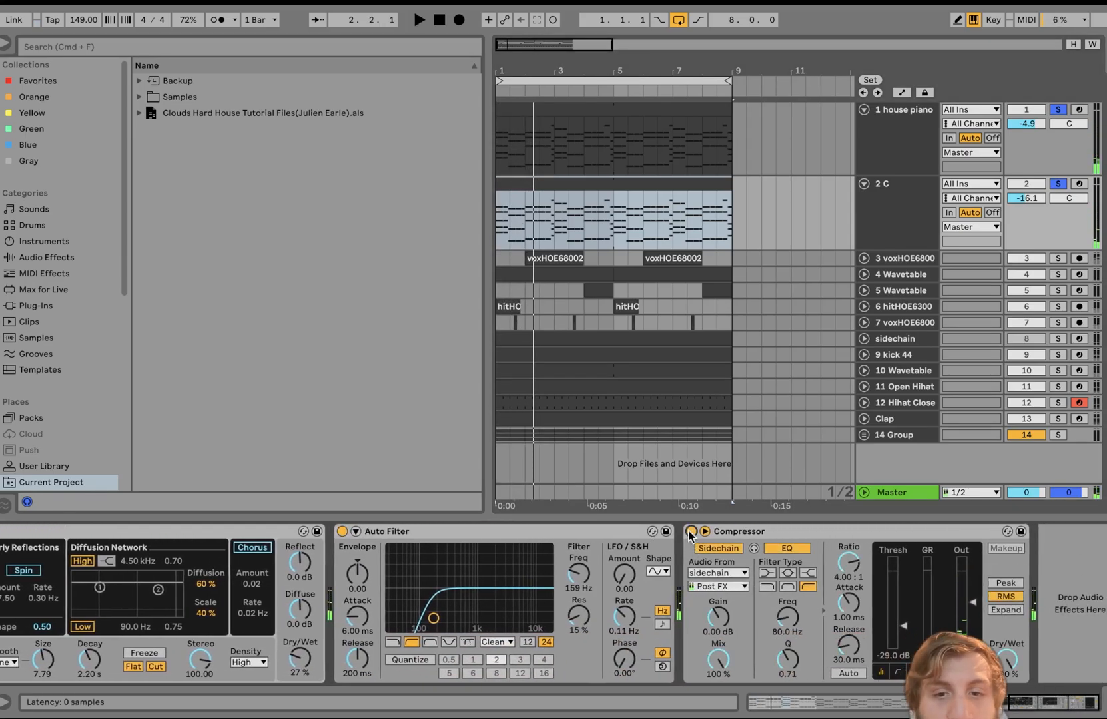
pyautogui.press('space')
# - Select tracks 3 voxHOE6800 through 7 voxHOE6800, solo them as a group, and play them
pyautogui.click(893, 217)
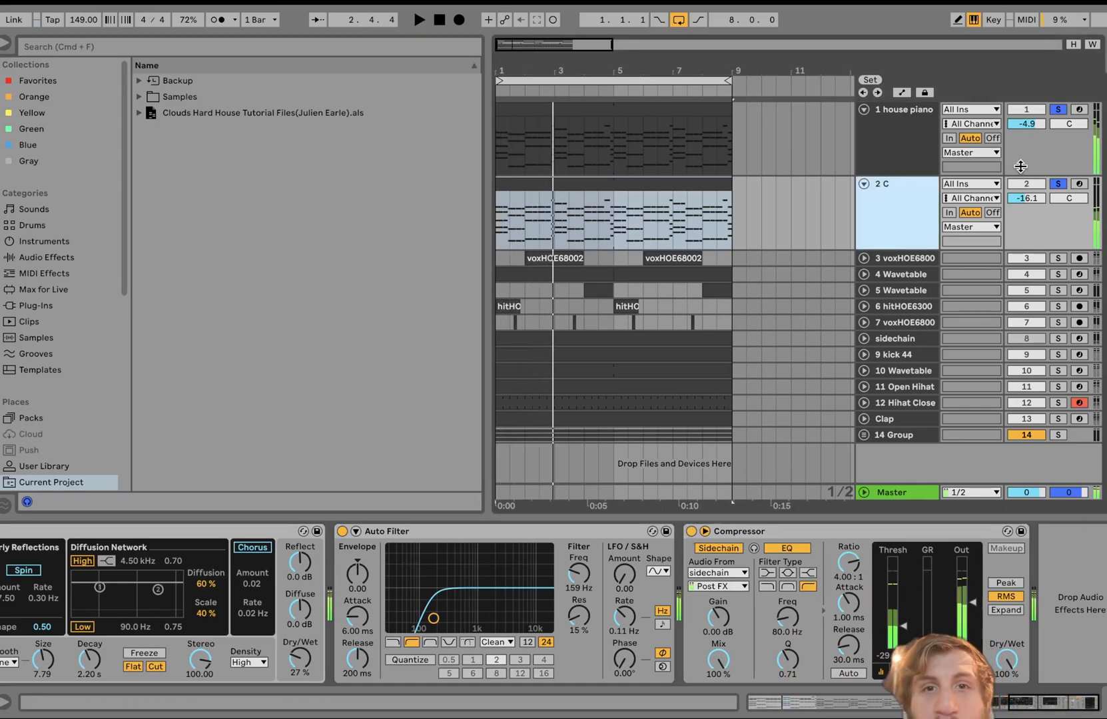
pyautogui.click(904, 257)
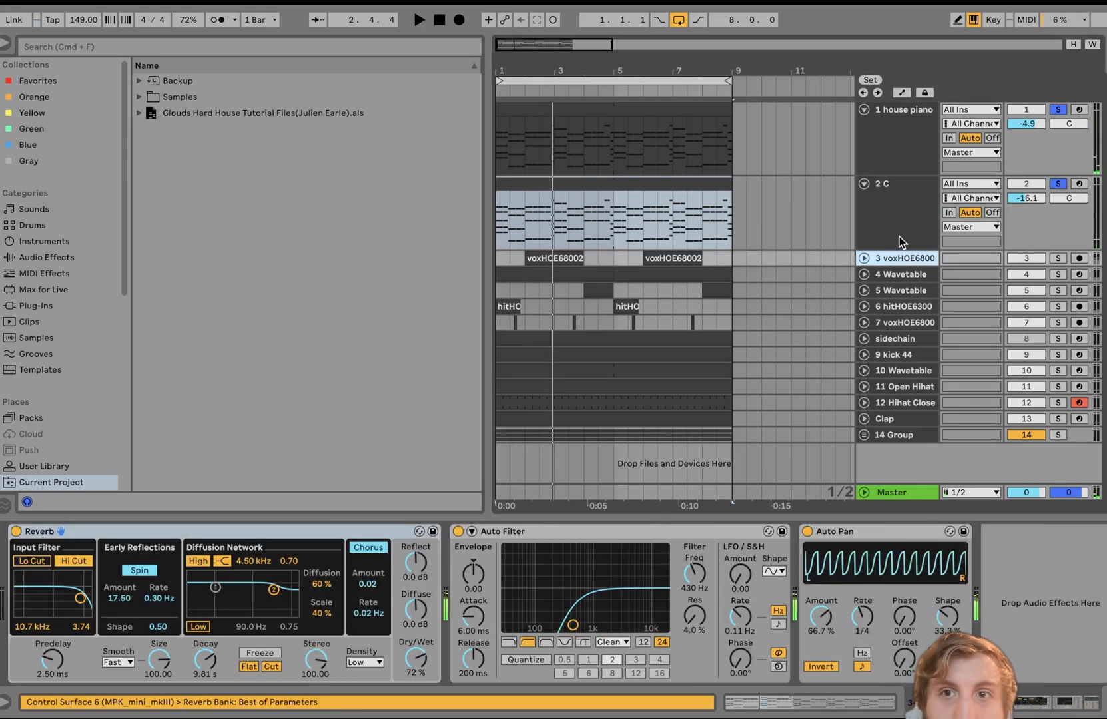
pyautogui.keyDown('shift'); pyautogui.click(900, 270); pyautogui.keyUp('shift')
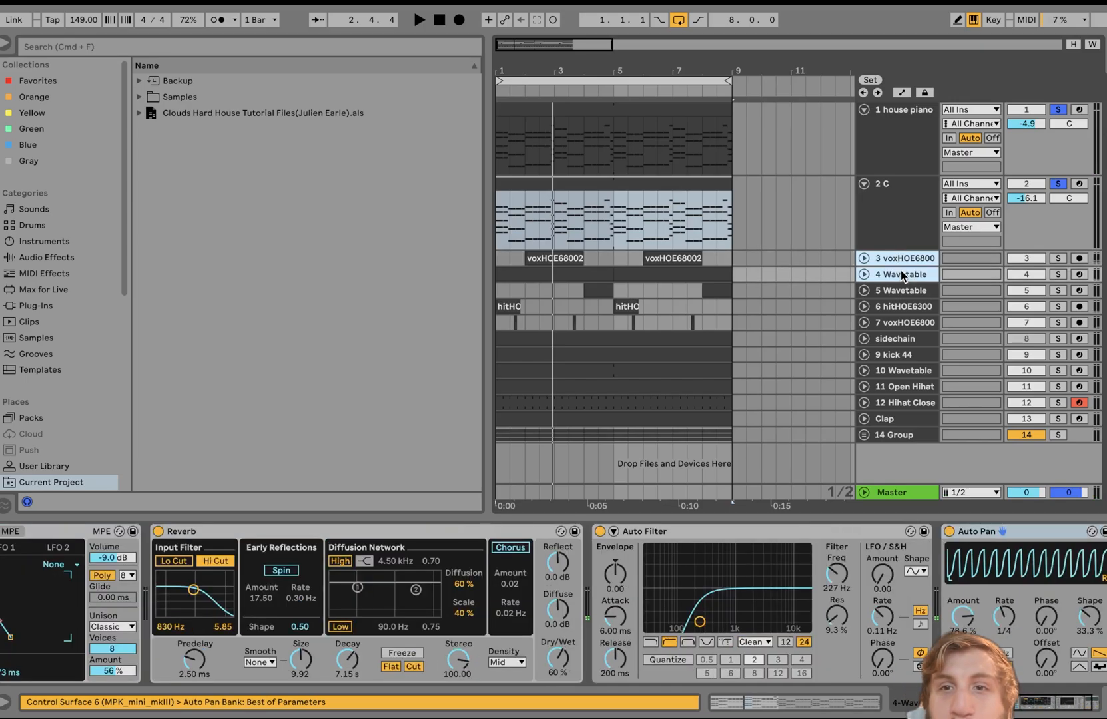
pyautogui.keyDown('shift'); pyautogui.click(899, 324); pyautogui.keyUp('shift')
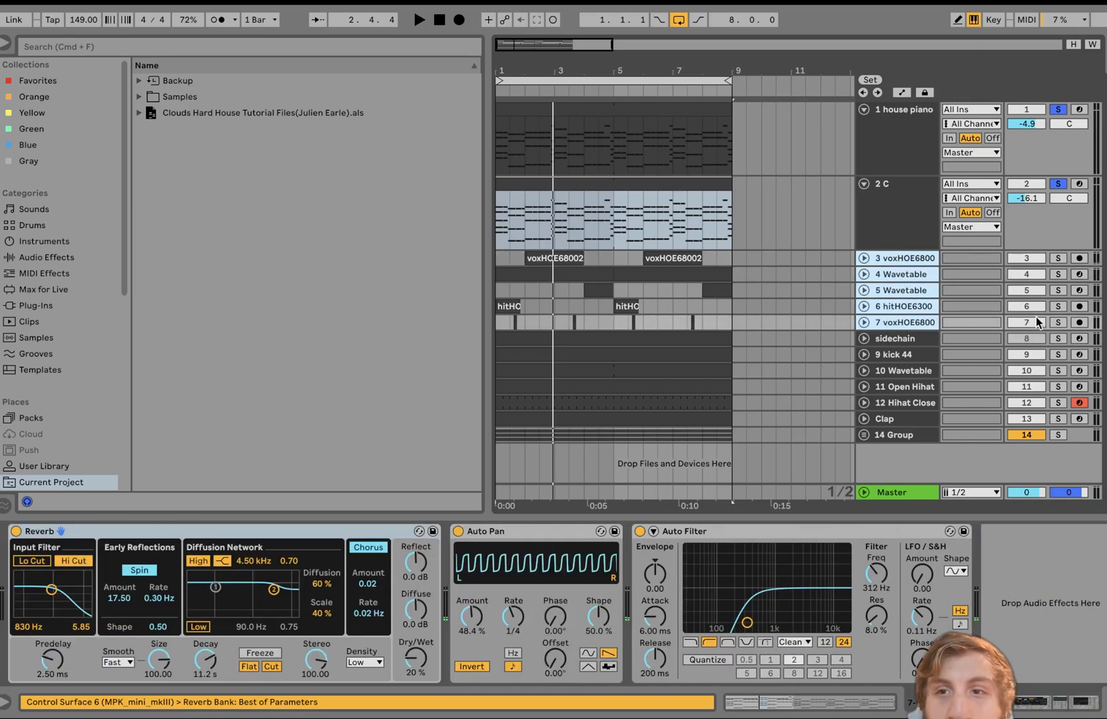
pyautogui.click(1058, 323)
pyautogui.press('space')
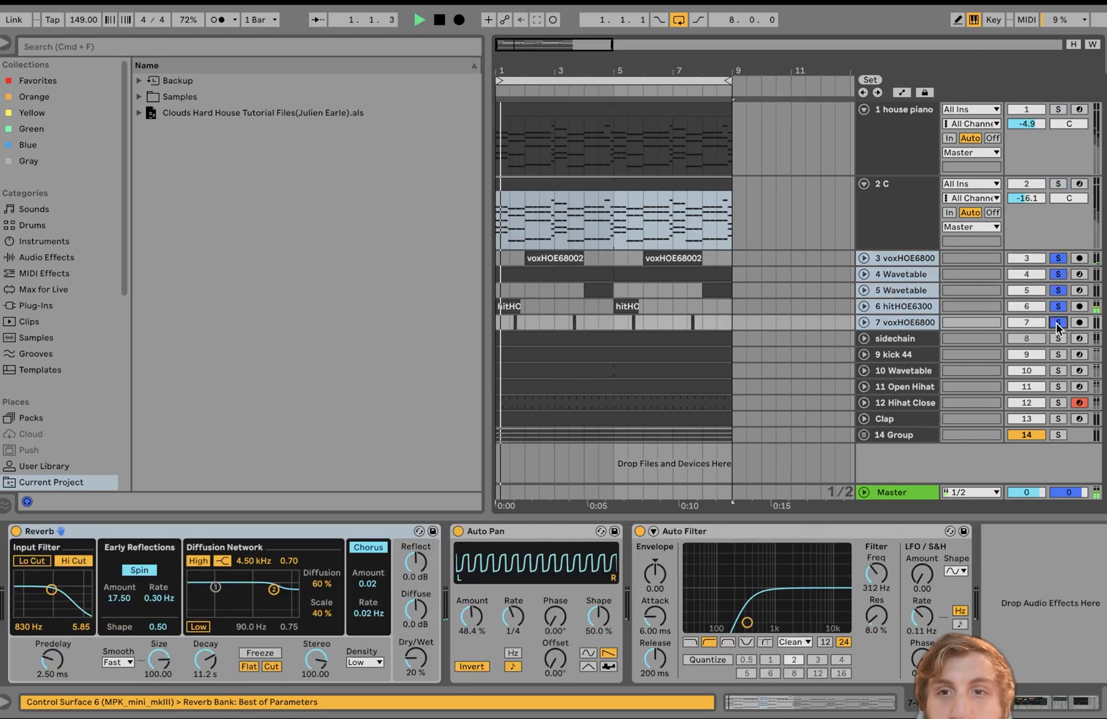
# - Unfold the five selected tracks and look over their vox, Wavetable and hit clips in the arrangement
pyautogui.click(865, 323)
pyautogui.scroll(3, 864, 322)
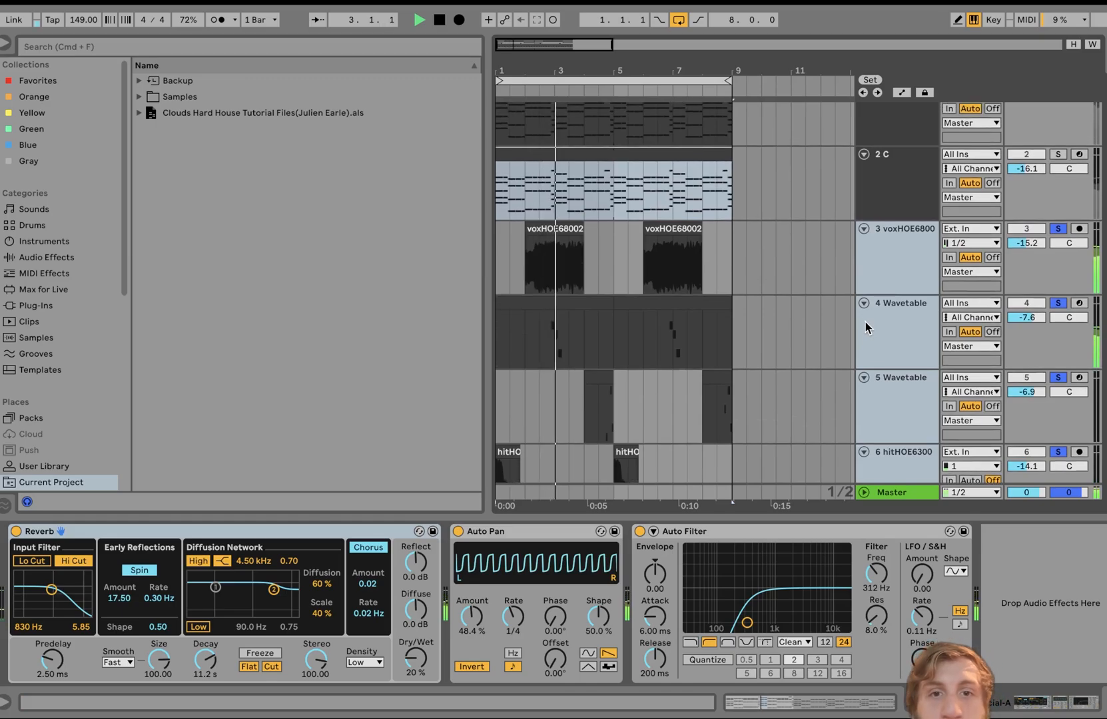
pyautogui.scroll(-5, 865, 321)
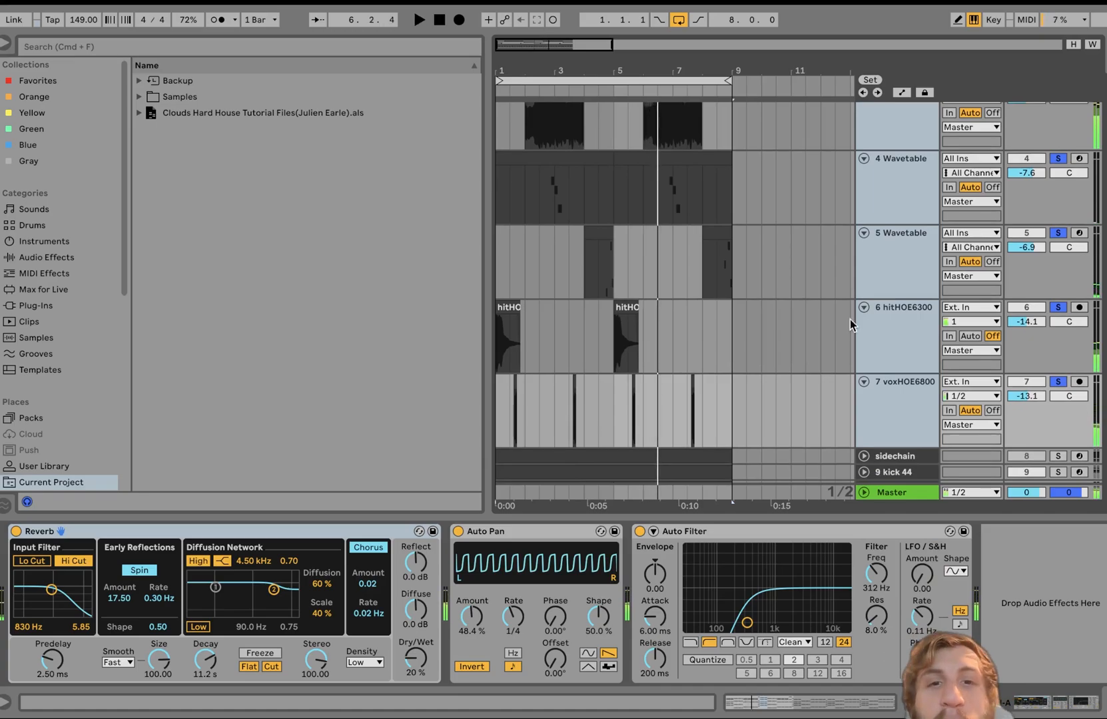
pyautogui.scroll(3, 693, 293)
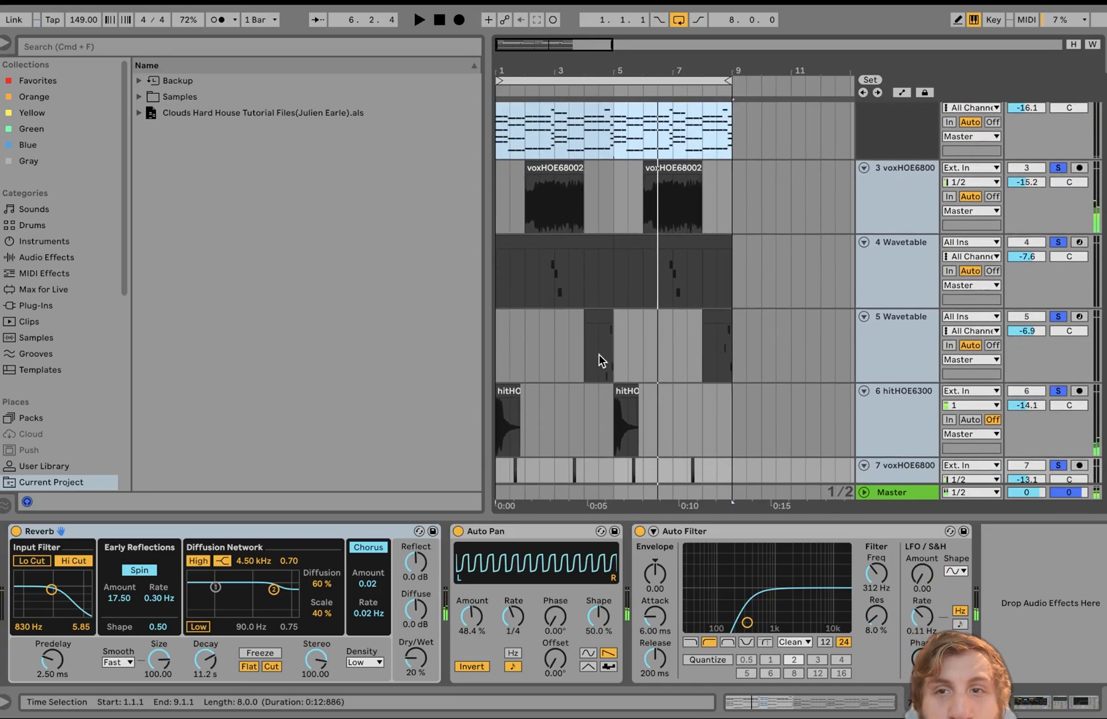
pyautogui.scroll(-3, 598, 355)
pyautogui.scroll(4, 598, 355)
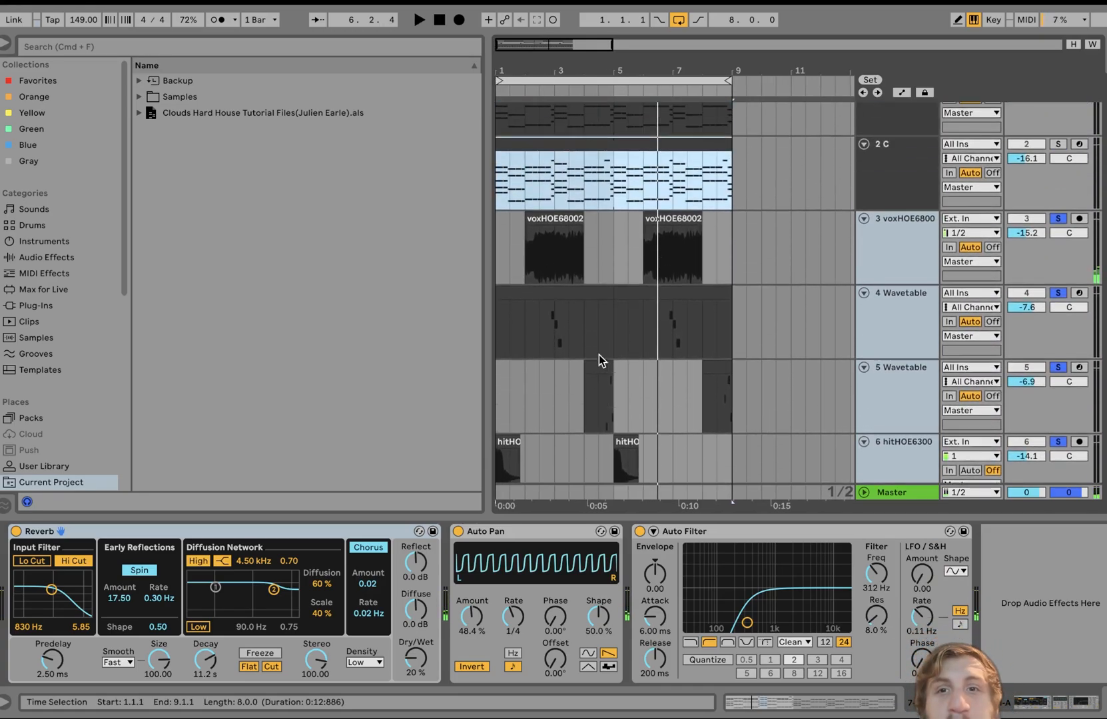
pyautogui.scroll(1, 599, 354)
pyautogui.scroll(-3, 599, 355)
pyautogui.scroll(3, 599, 354)
pyautogui.scroll(1, 599, 355)
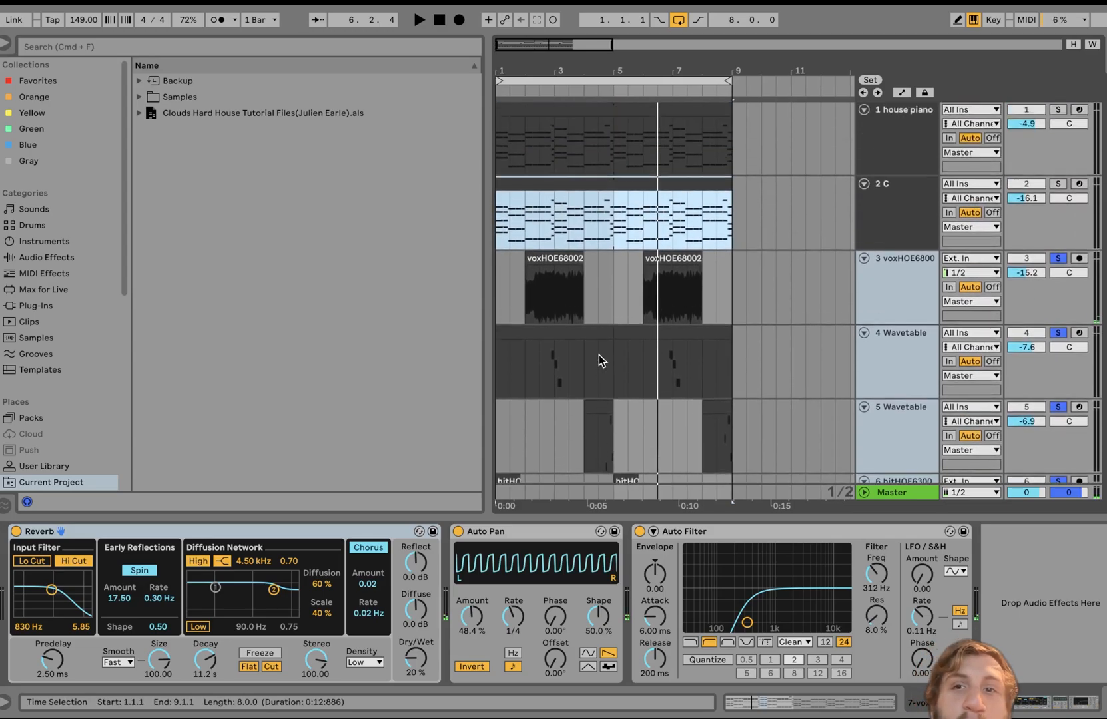
# - Unsolo tracks 3 through 7 and compare playback with those tracks deactivated and reactivated
pyautogui.click(1053, 259)
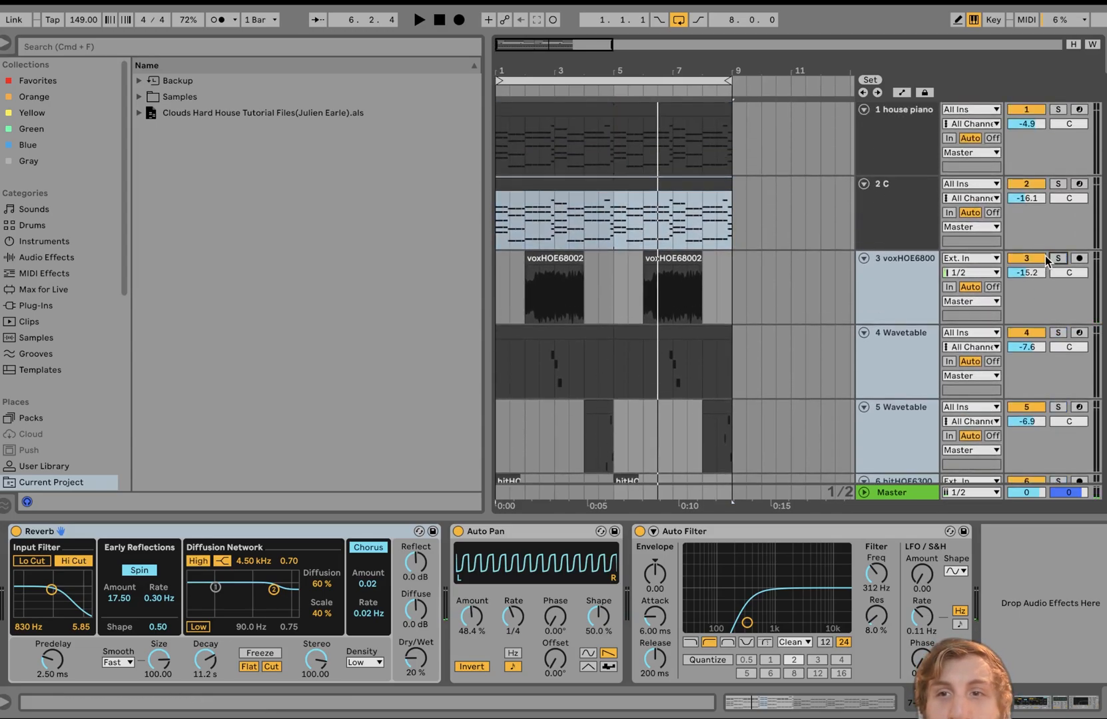
pyautogui.press('space')
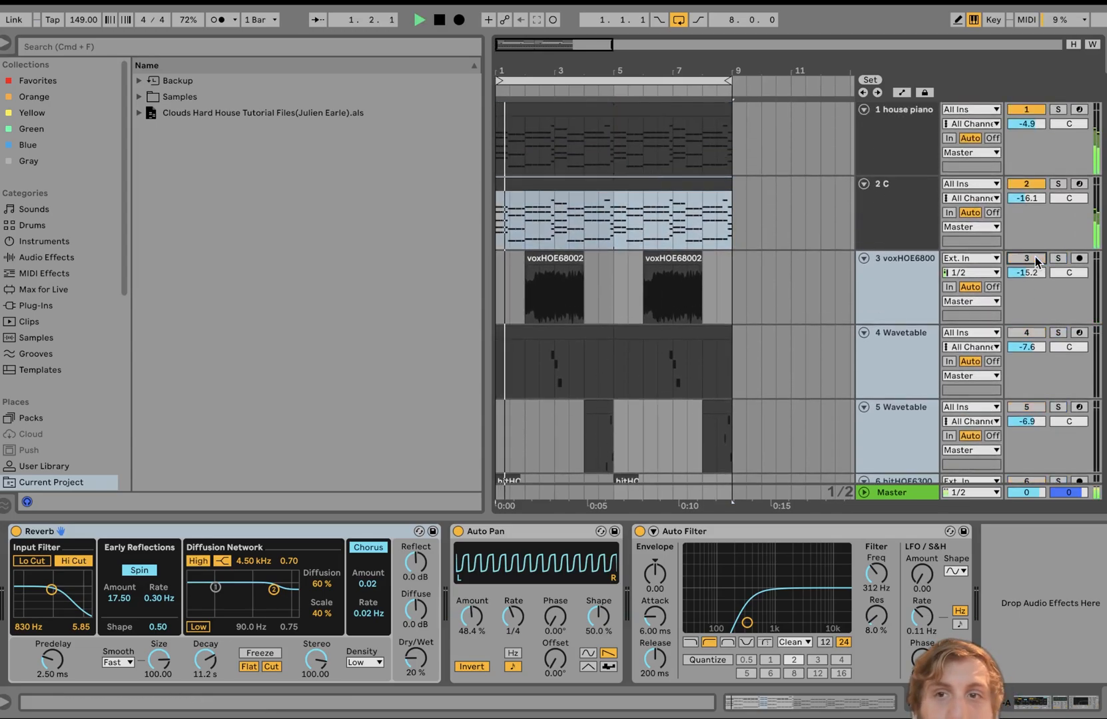
pyautogui.scroll(-4, 1035, 257)
pyautogui.scroll(3, 1035, 257)
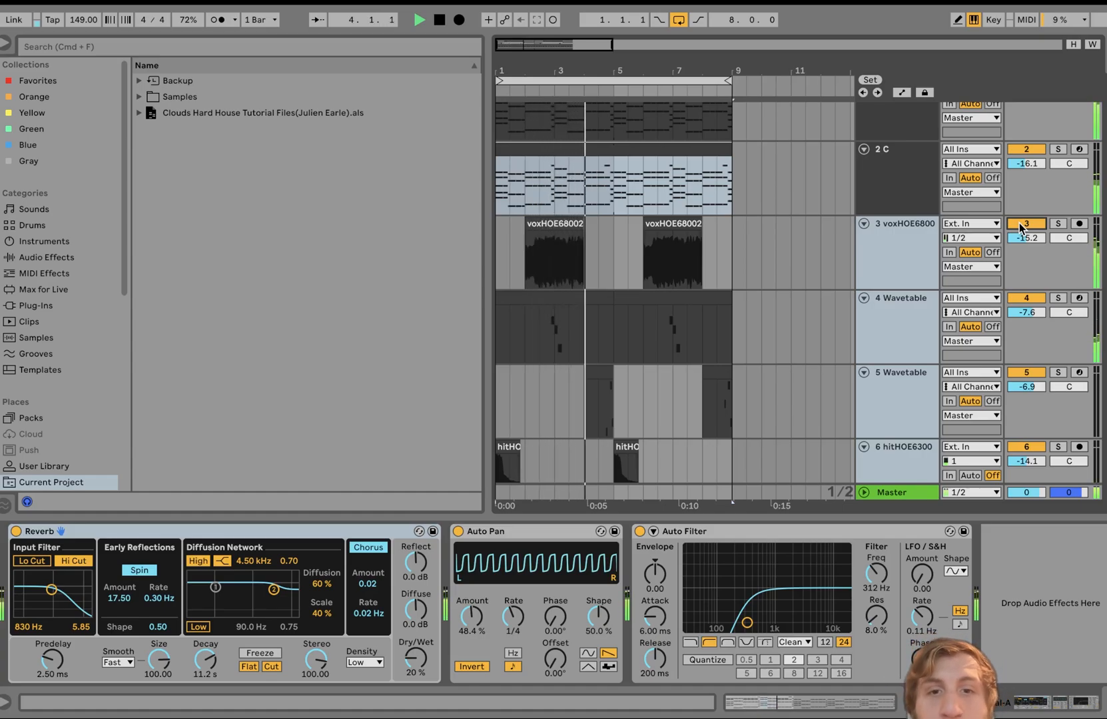
# - Solo the 3 voxHOE6800 and 4 Wavetable tracks and play them from the first vox clip
pyautogui.click(903, 245)
pyautogui.click(1058, 224)
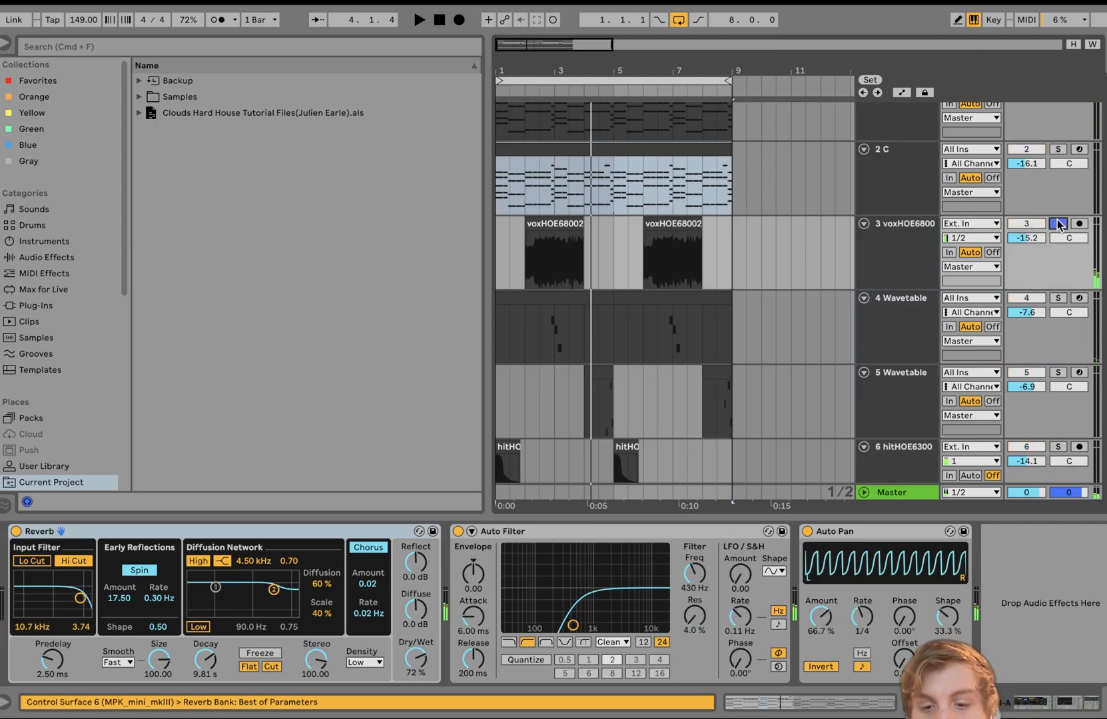
pyautogui.click(1057, 300)
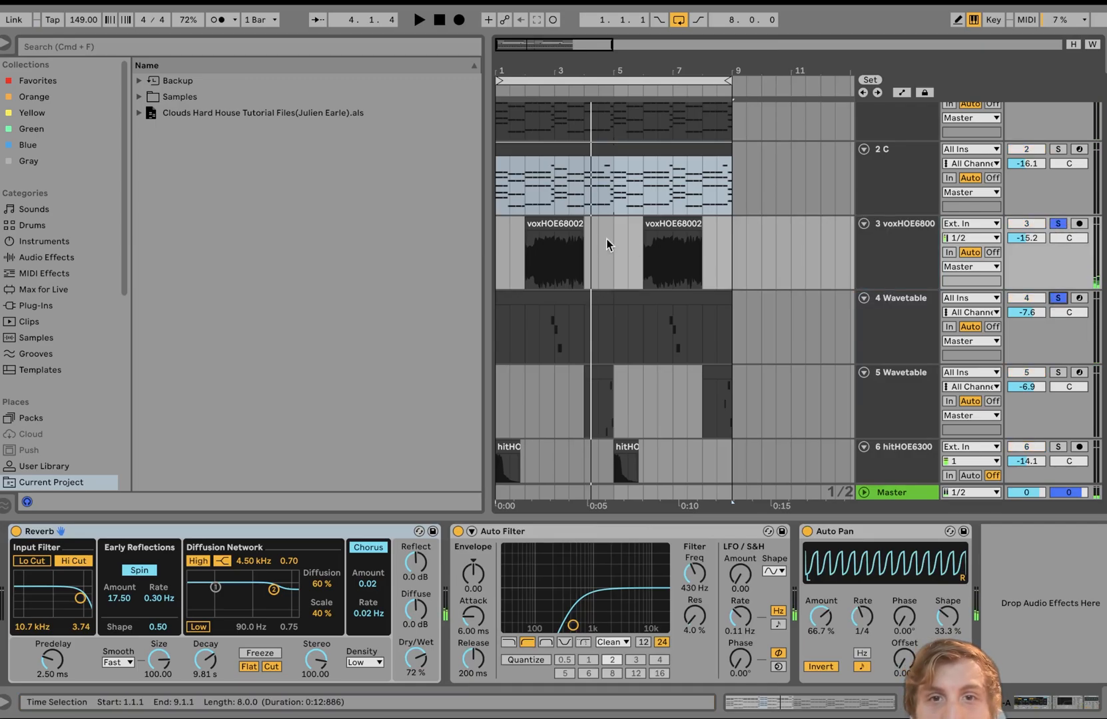
pyautogui.click(554, 224)
pyautogui.press('space')
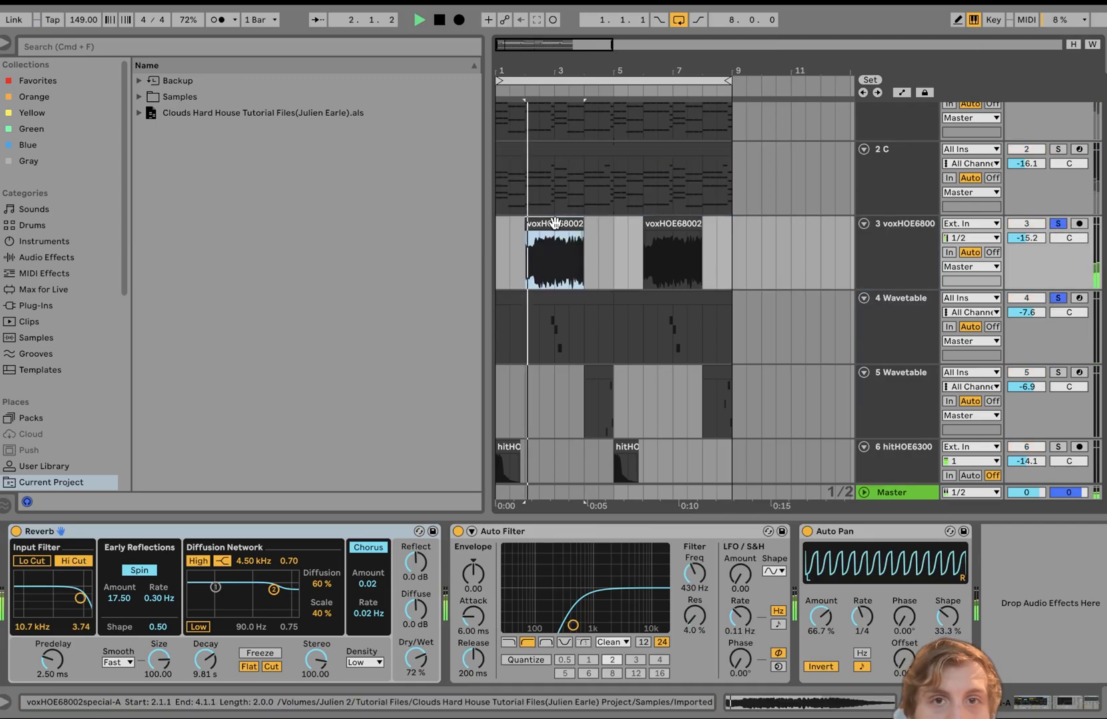
pyautogui.press('space')
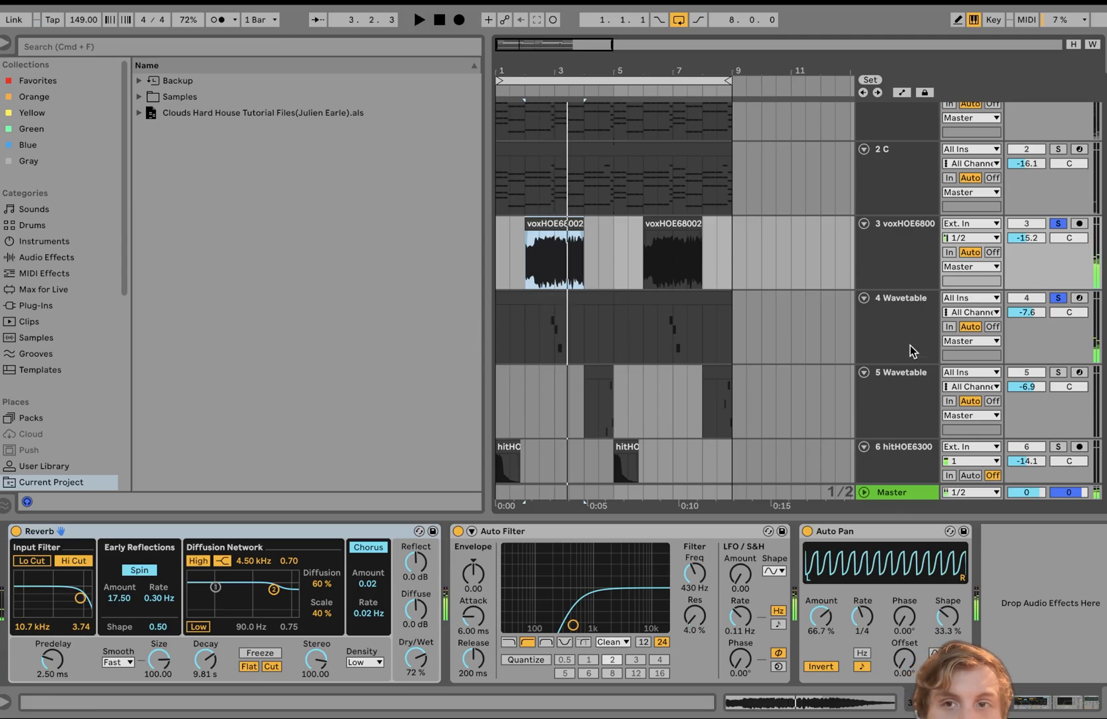
# - Play only the 3 voxHOE6800 track with its Reverb, Auto Filter and Auto Pan turned off, and open its first clip's waveform
pyautogui.click(1058, 298)
pyautogui.click(864, 531)
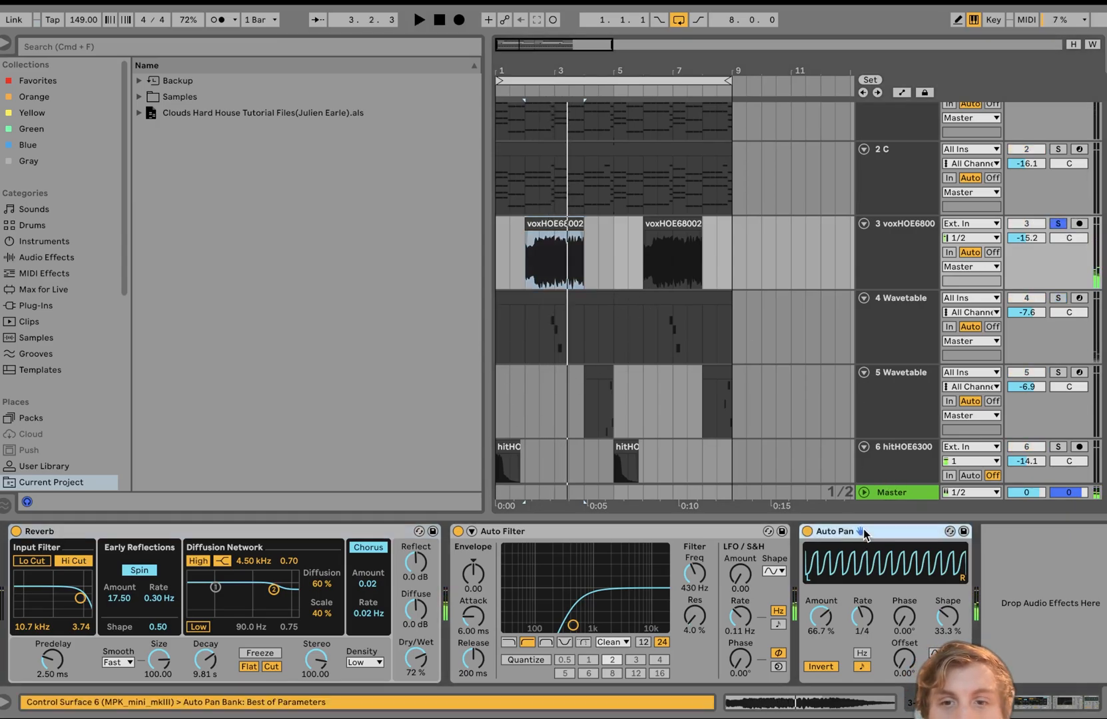
pyautogui.press('super+a')
pyautogui.press('space')
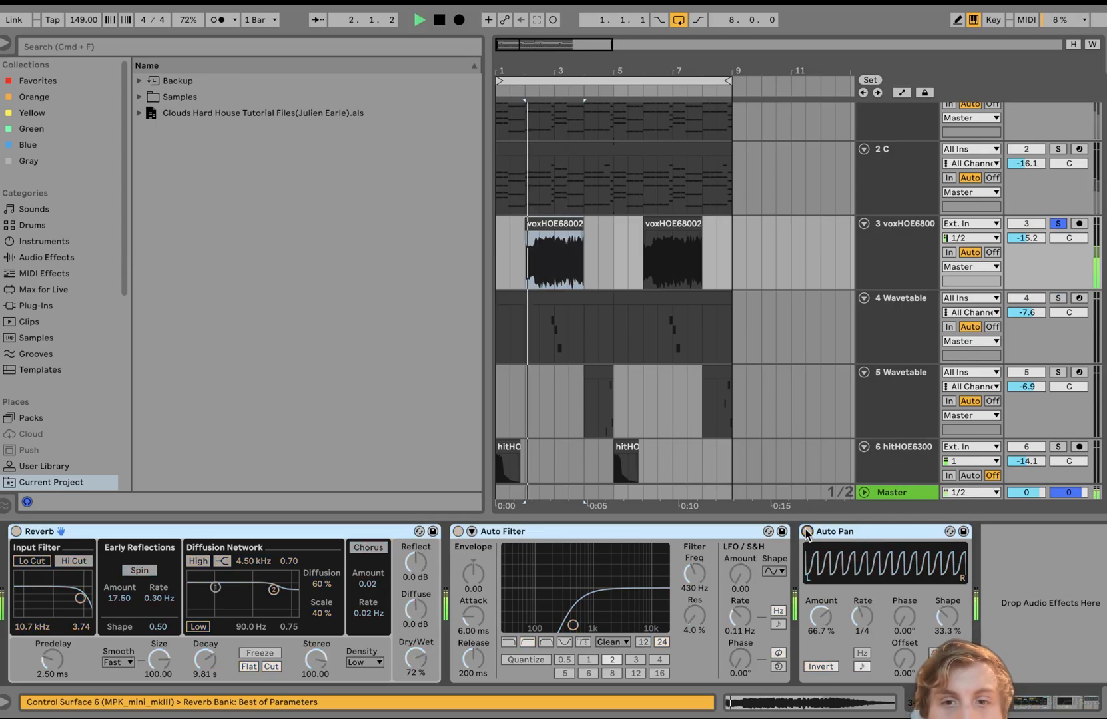
pyautogui.click(546, 229)
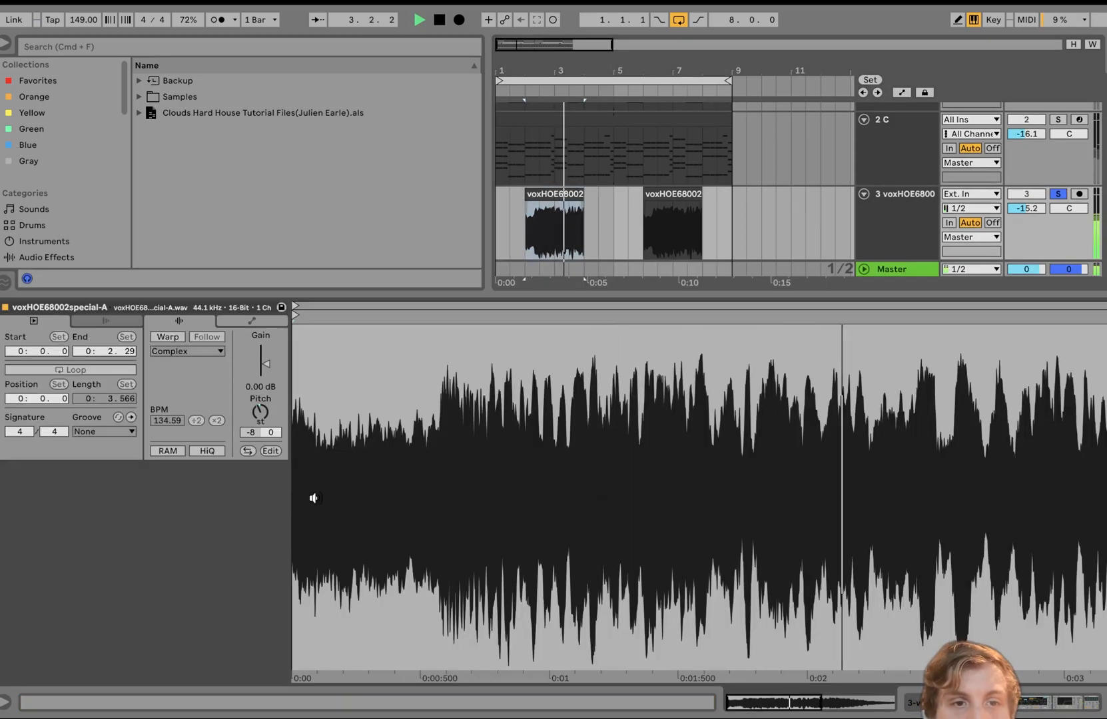
# - Turn the Reverb on the 3 voxHOE6800 track back on and play its first clip from bar 2
pyautogui.press('space')
pyautogui.click(914, 234)
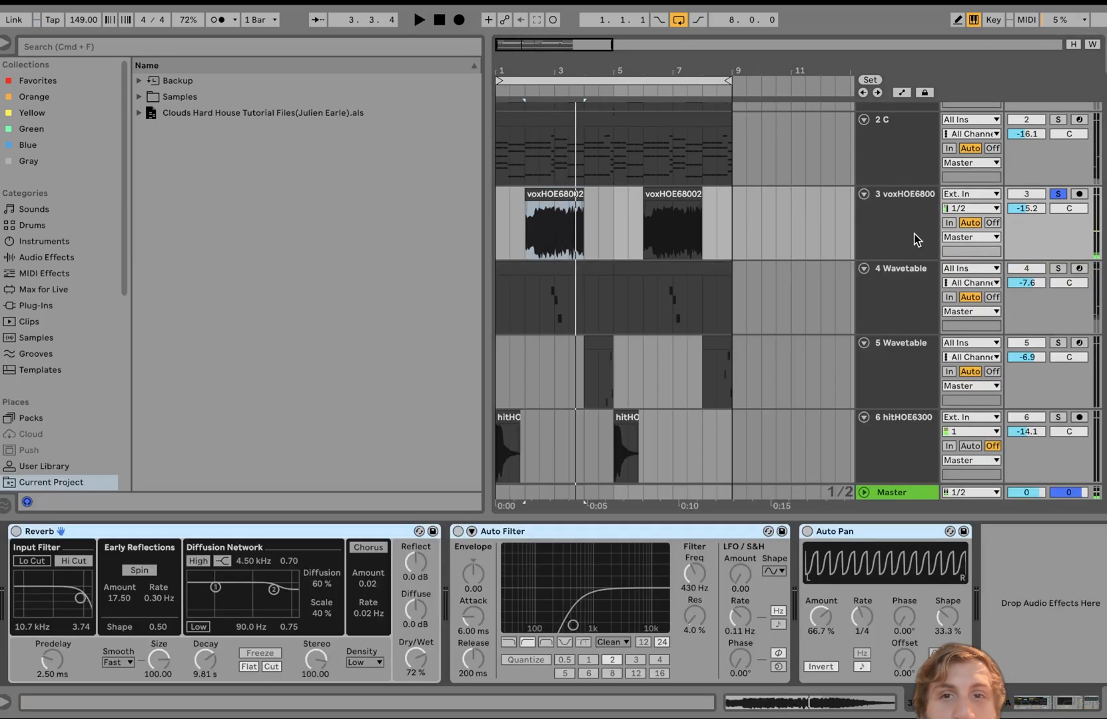
pyautogui.click(15, 531)
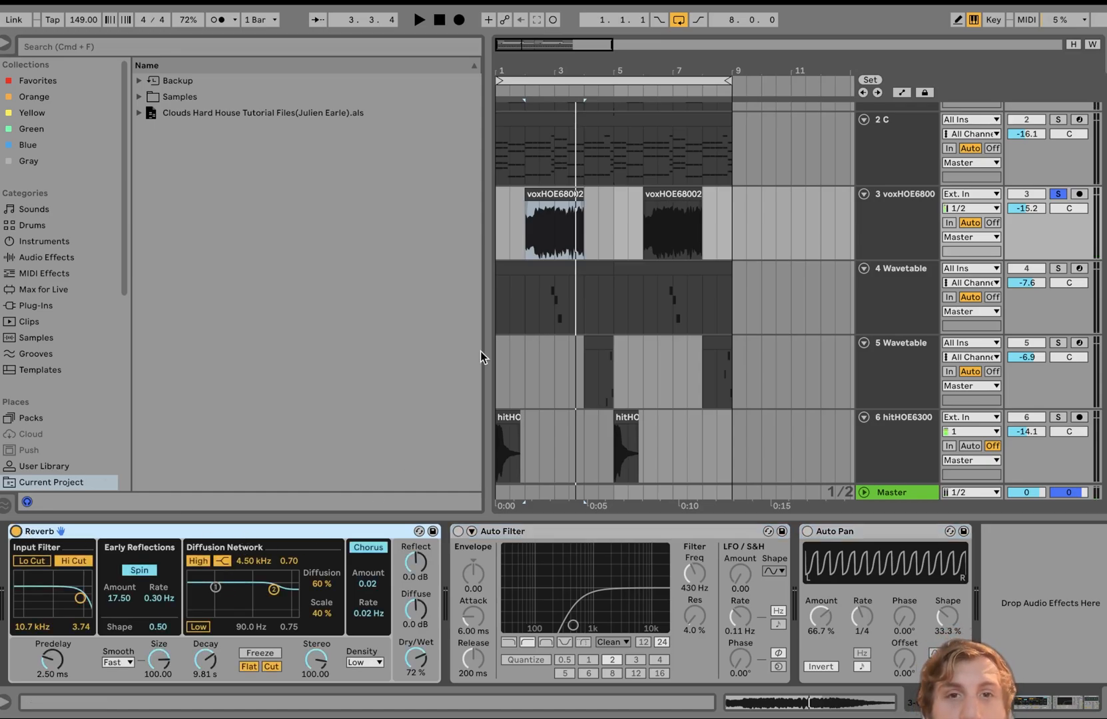
pyautogui.click(538, 240)
pyautogui.press('space')
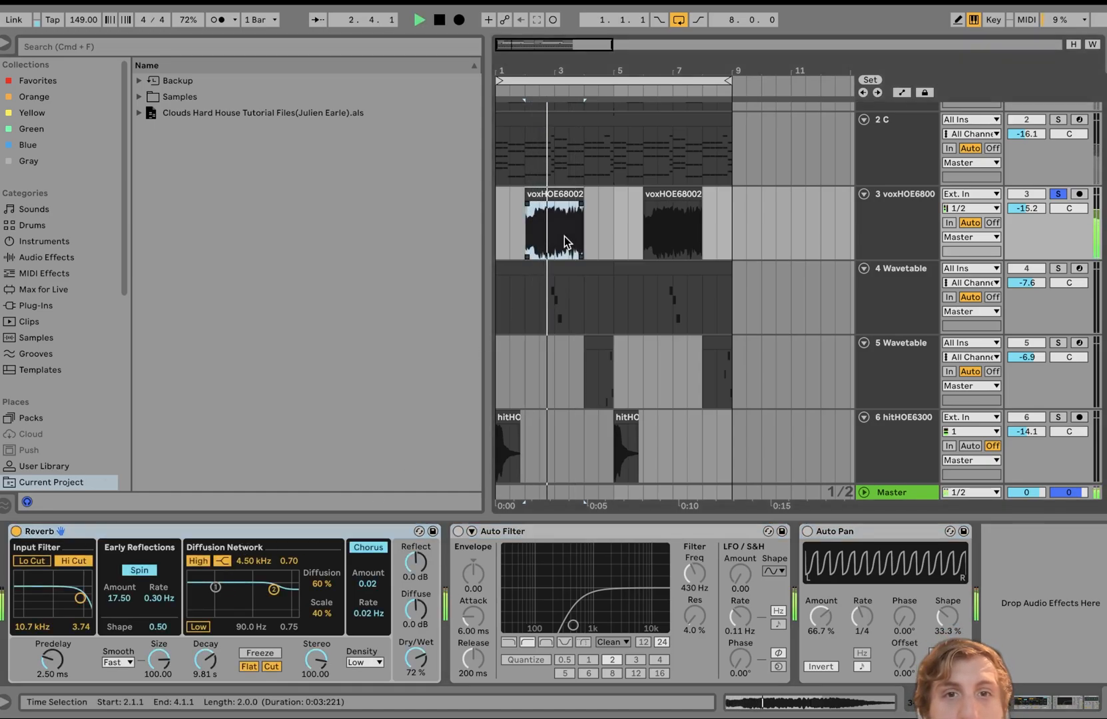
pyautogui.press('space')
# - Turn the Auto Filter and Auto Pan on the 3 voxHOE6800 track back on
pyautogui.click(471, 535)
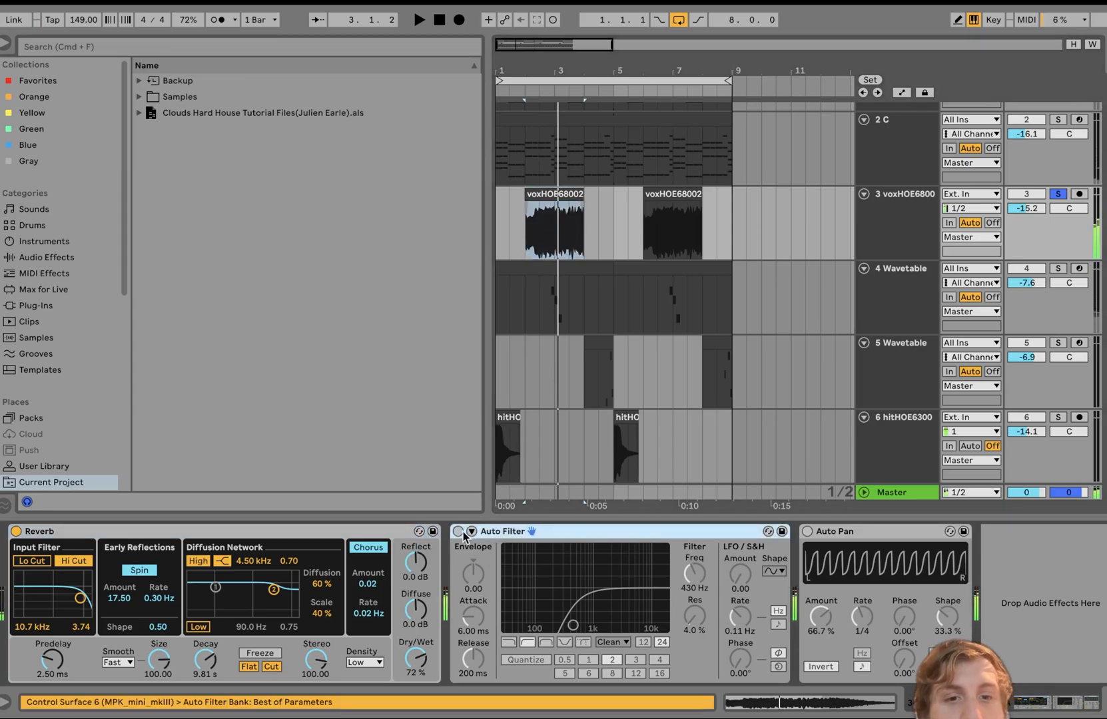
pyautogui.click(459, 532)
pyautogui.click(808, 532)
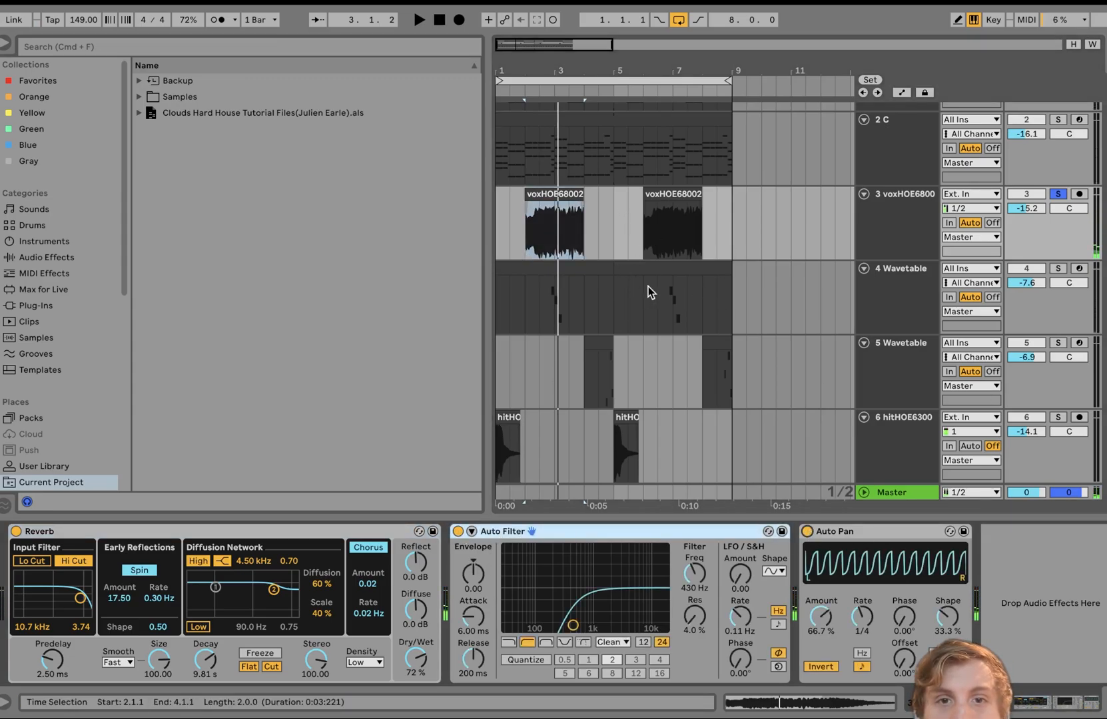
# - Add the 4 Wavetable track to the solo and play it together with 3 voxHOE6800 from 2.3.1
pyautogui.keyDown('super'); pyautogui.click(1058, 268); pyautogui.keyUp('super')
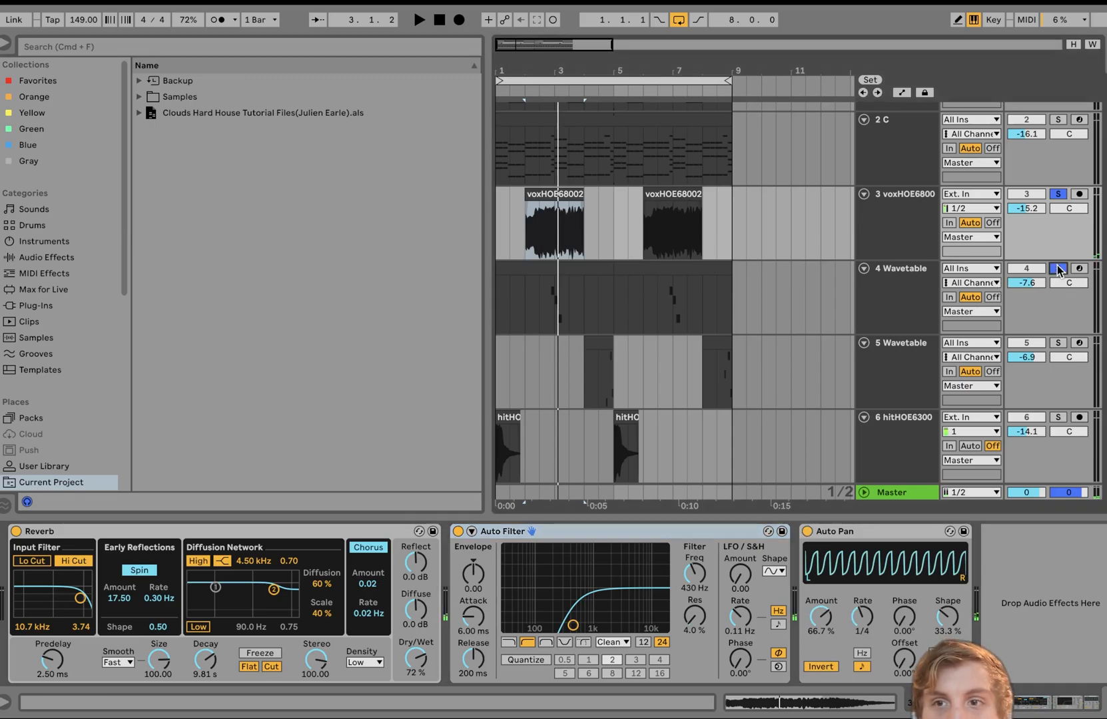
pyautogui.click(542, 321)
pyautogui.press('space')
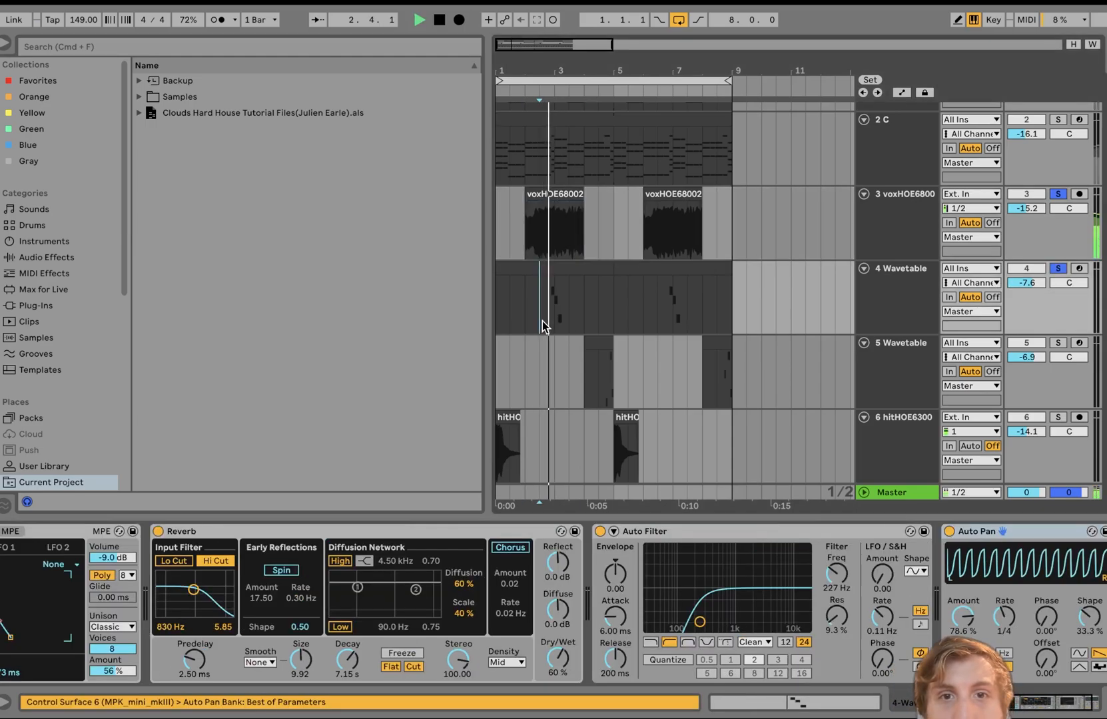
pyautogui.press('space')
# - Solo only the 4 Wavetable track, open its first MIDI clip and play its notes from 2.4.1
pyautogui.click(1058, 269)
pyautogui.click(1058, 269)
pyautogui.click(541, 294)
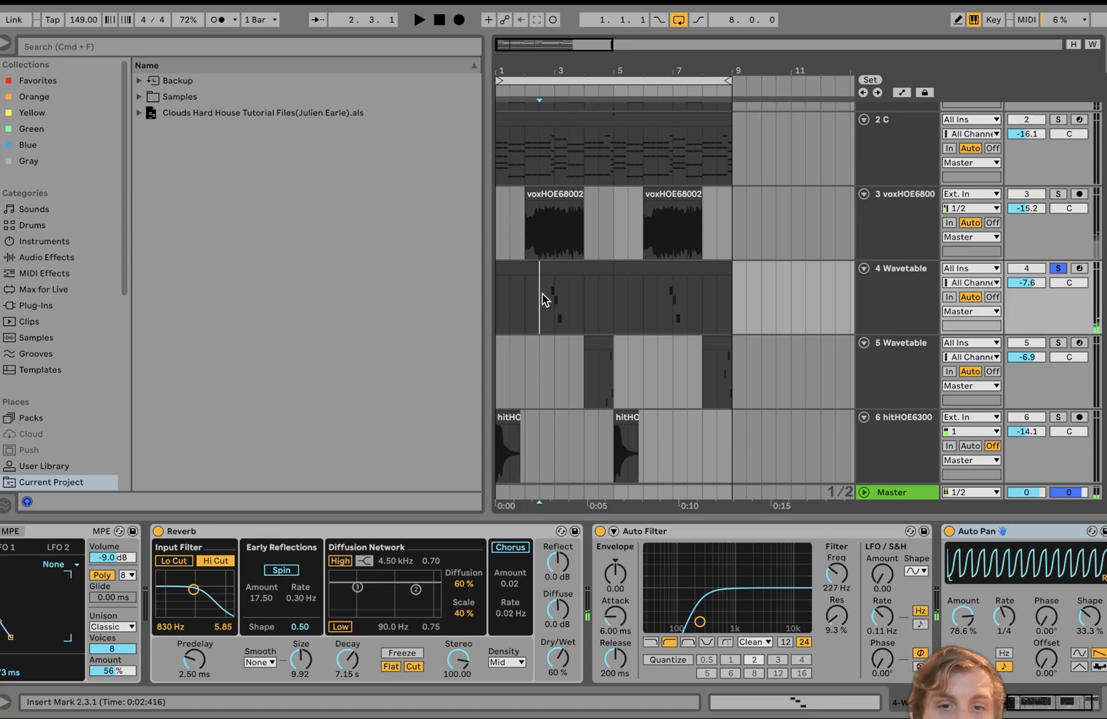
pyautogui.hscroll(-10, 474, 608)
pyautogui.click(569, 272)
pyautogui.doubleClick(569, 272)
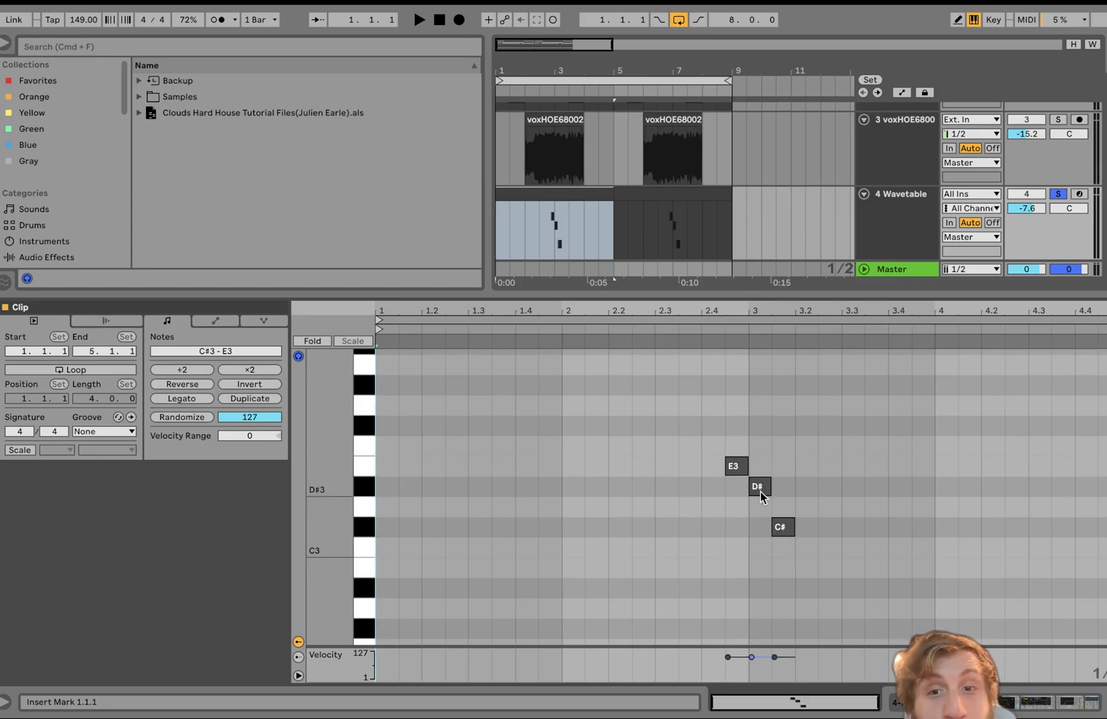
pyautogui.click(699, 337)
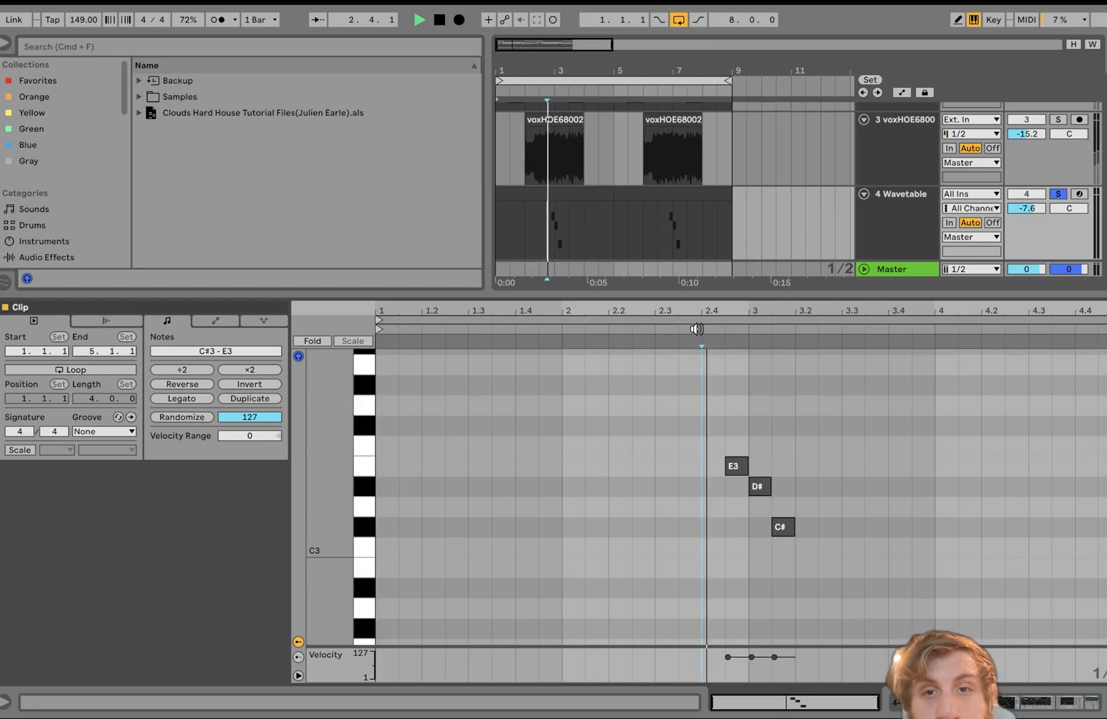
# - Examine the 4 Wavetable instrument's Osc 1 and Osc 2 wavetables and its modulation matrix, and play the part
pyautogui.click(882, 224)
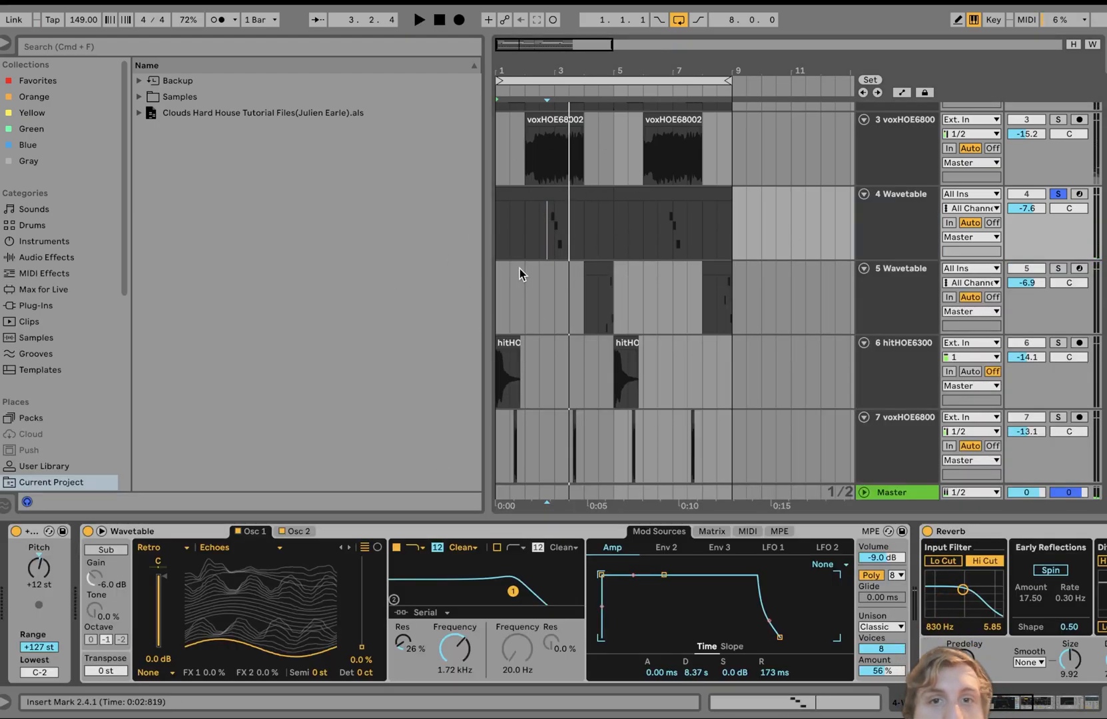
pyautogui.scroll(3, 520, 268)
pyautogui.scroll(-5, 520, 269)
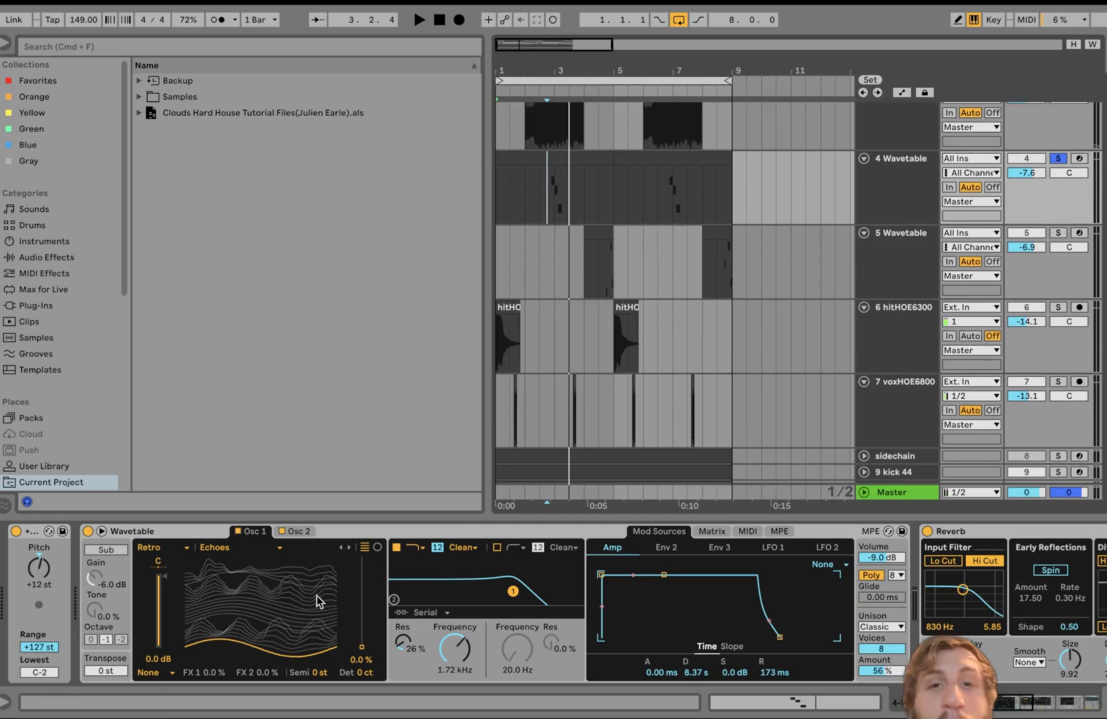
pyautogui.click(293, 533)
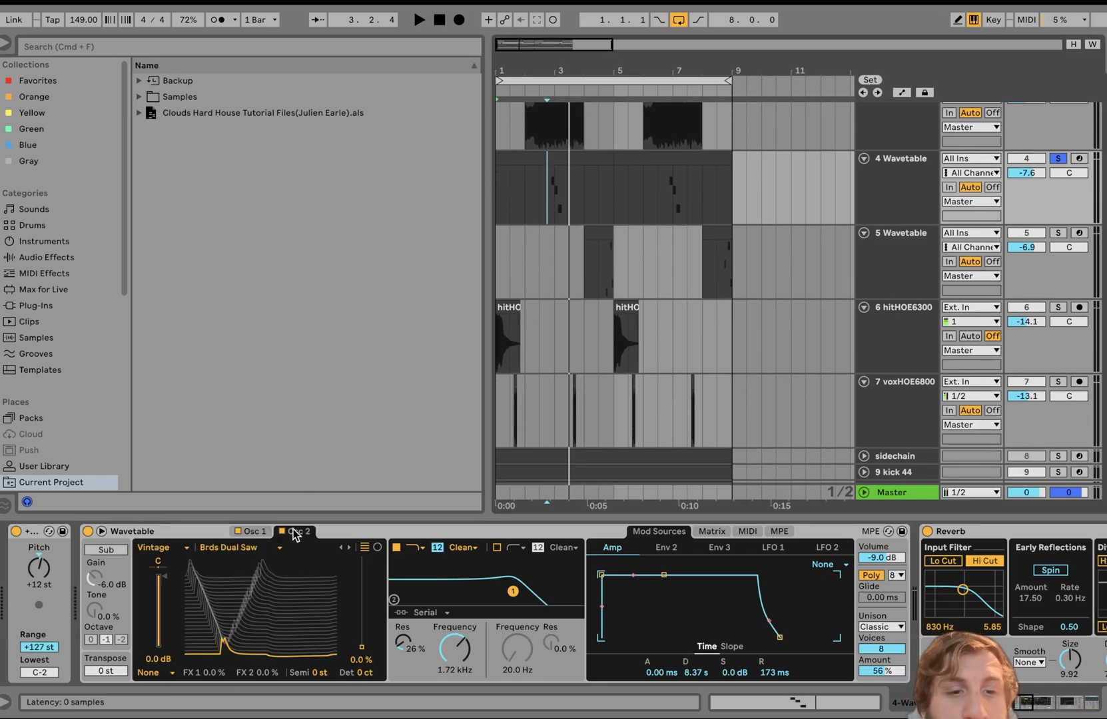
pyautogui.click(710, 531)
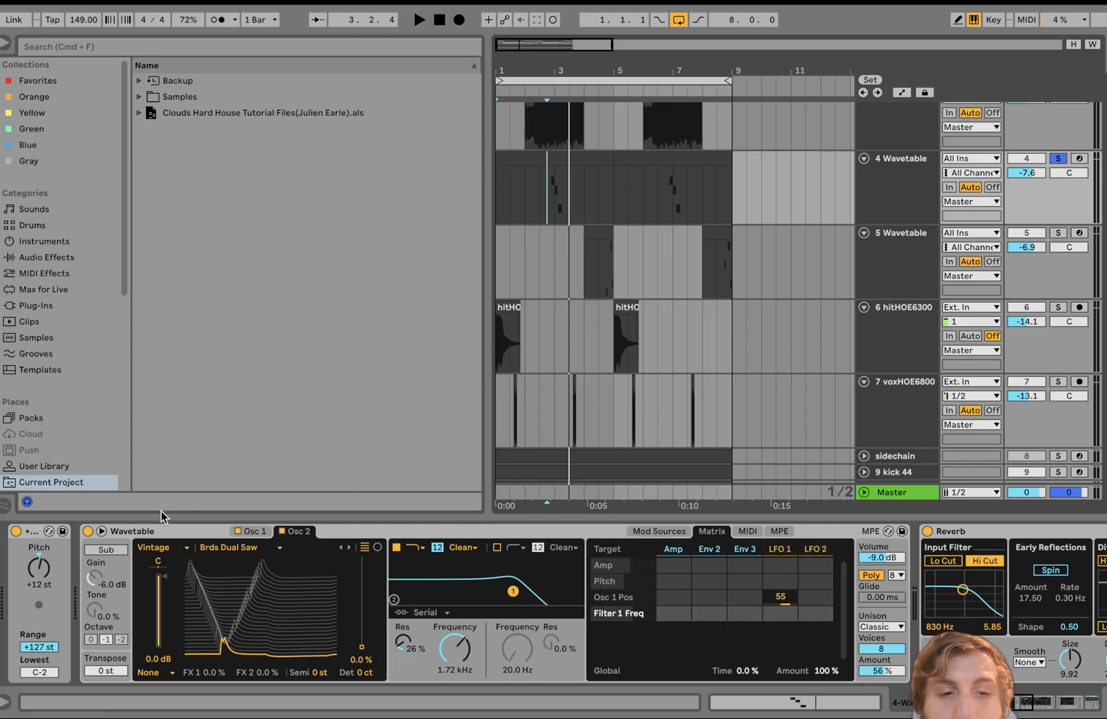
pyautogui.click(262, 531)
pyautogui.press('space')
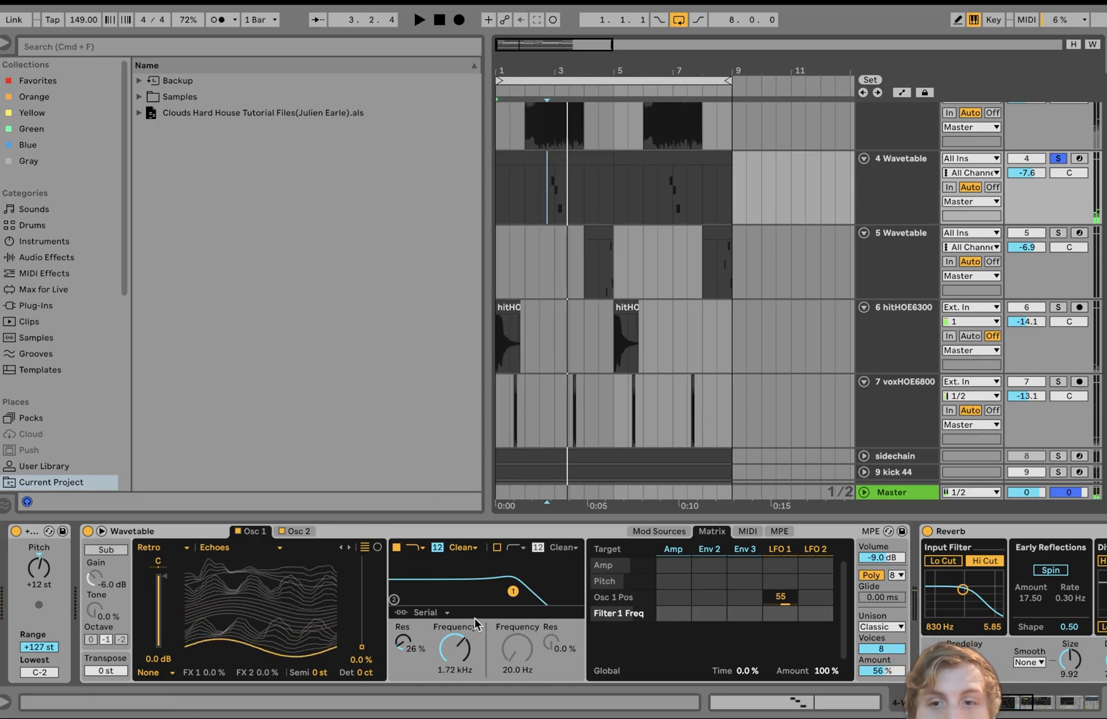
# - Look over the Reverb, Auto Filter and Auto Pan settings that follow the instrument on 4 Wavetable
pyautogui.hscroll(6, 461, 614)
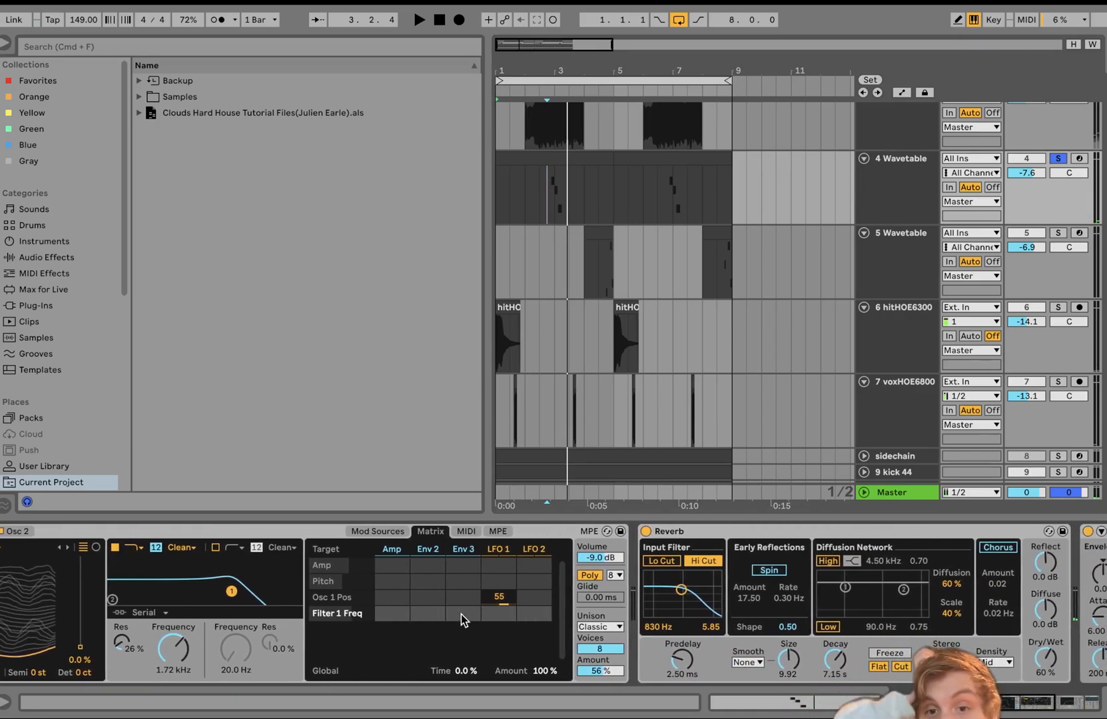
pyautogui.hscroll(5, 564, 638)
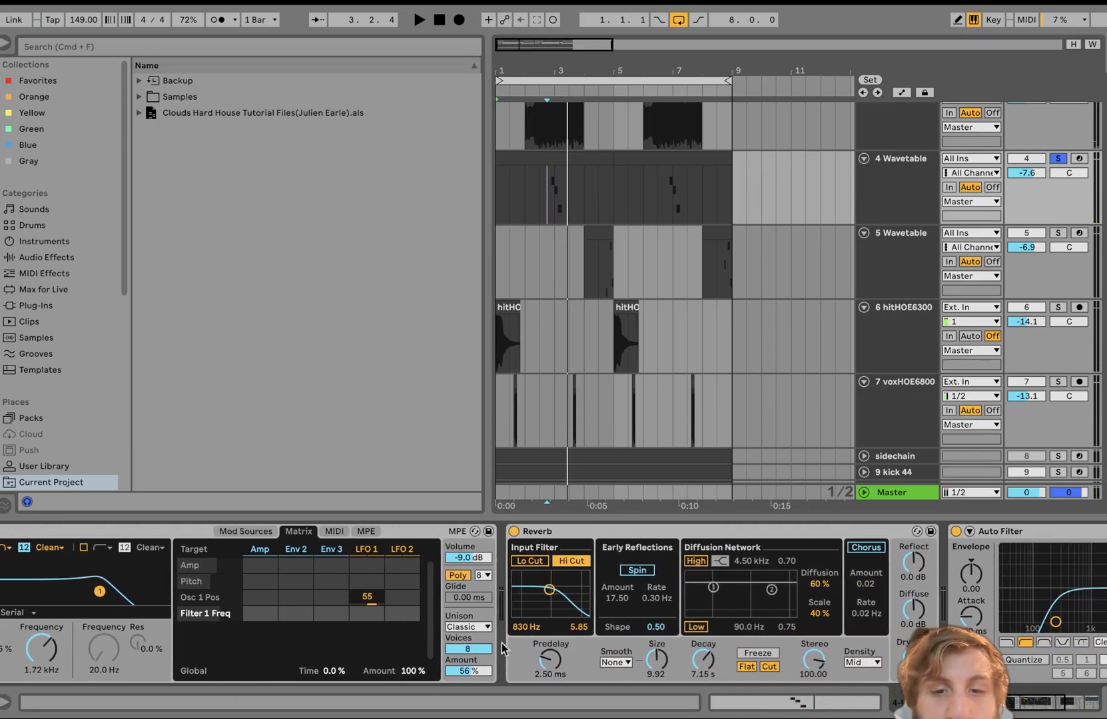
pyautogui.hscroll(7, 467, 641)
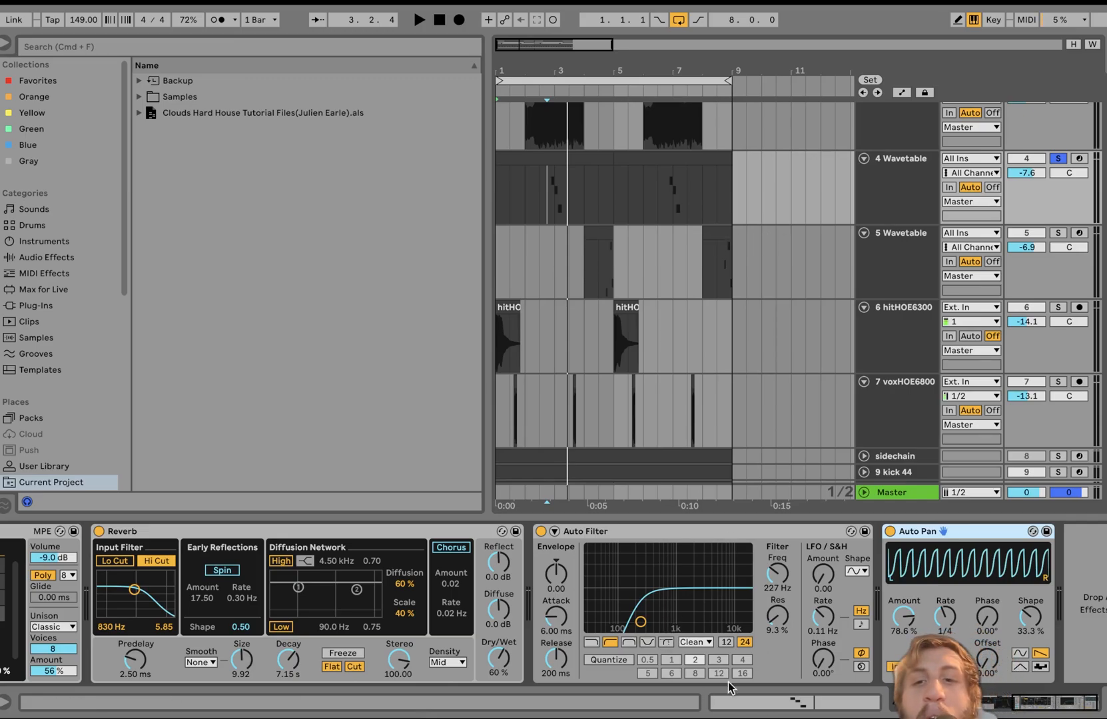
# - Play only the 5 Wavetable track from 4.3.1 and open the notes of its clip in bar 8
pyautogui.click(1058, 235)
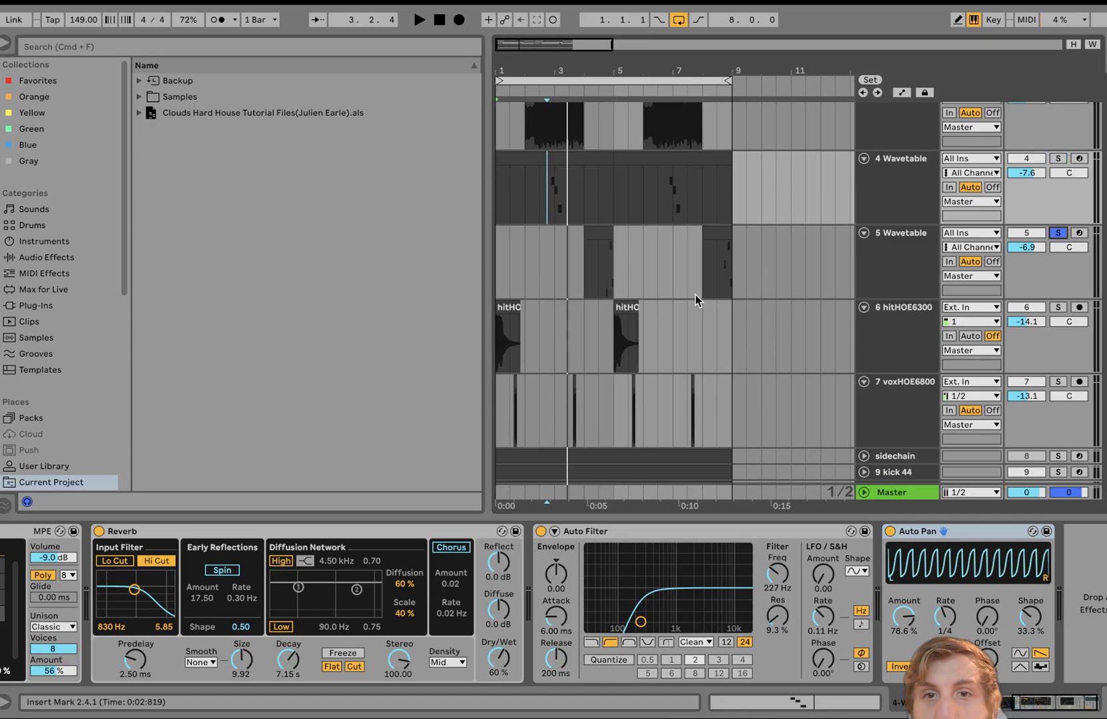
pyautogui.click(599, 281)
pyautogui.press('space')
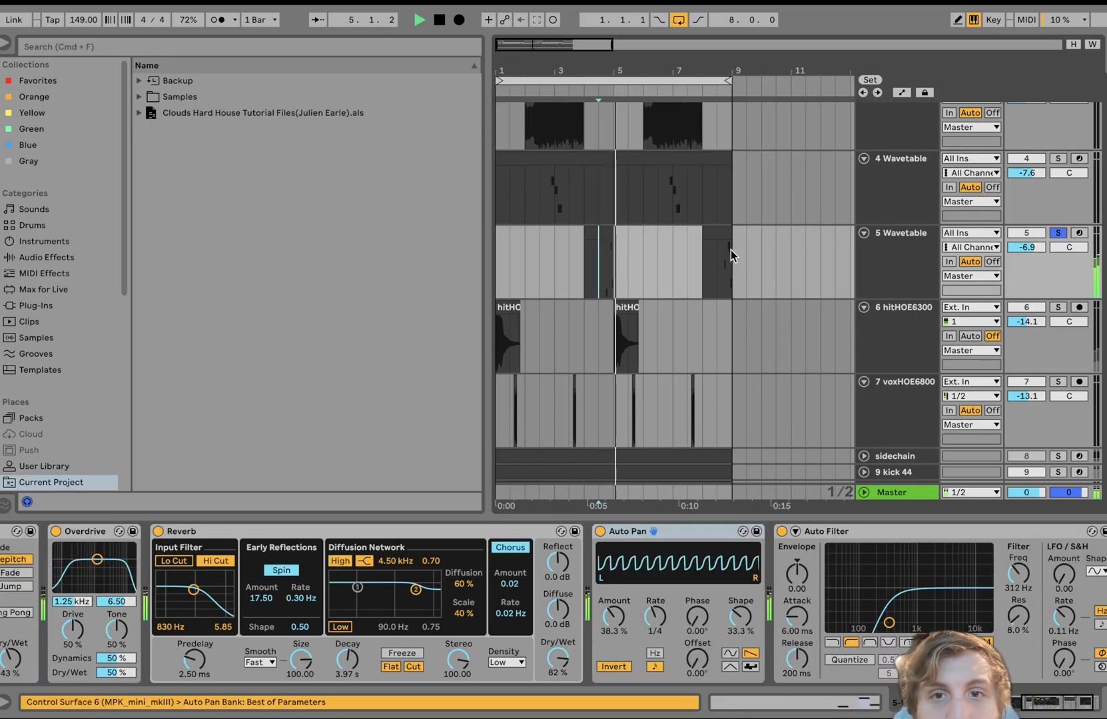
pyautogui.doubleClick(716, 235)
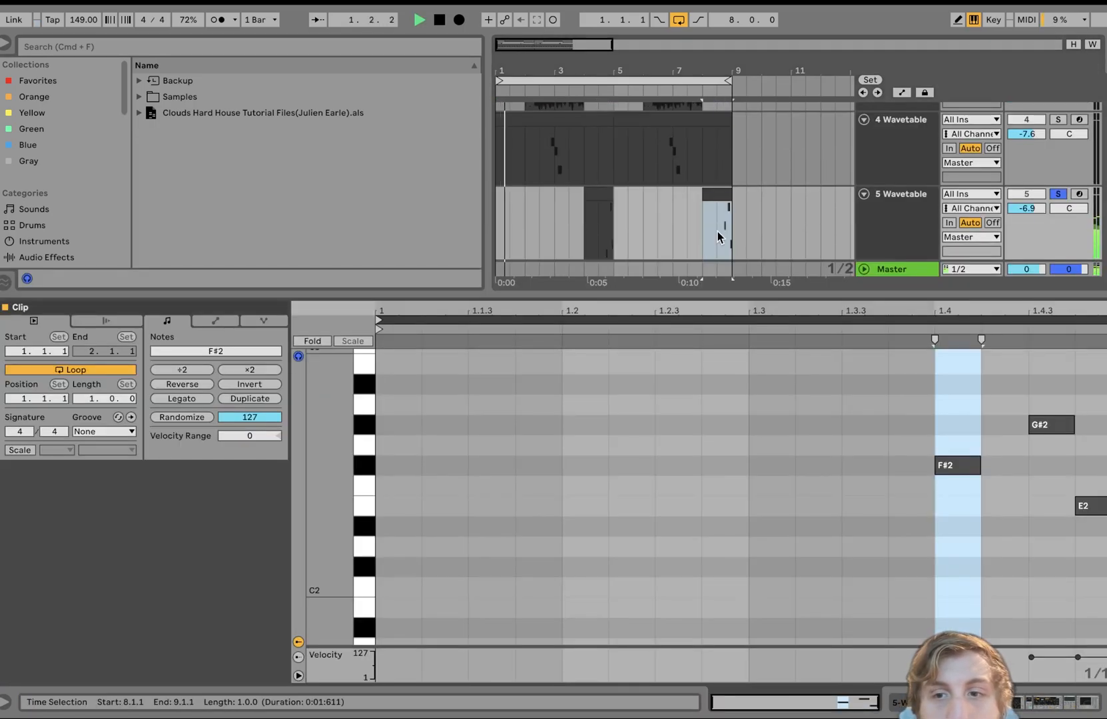
pyautogui.press('space')
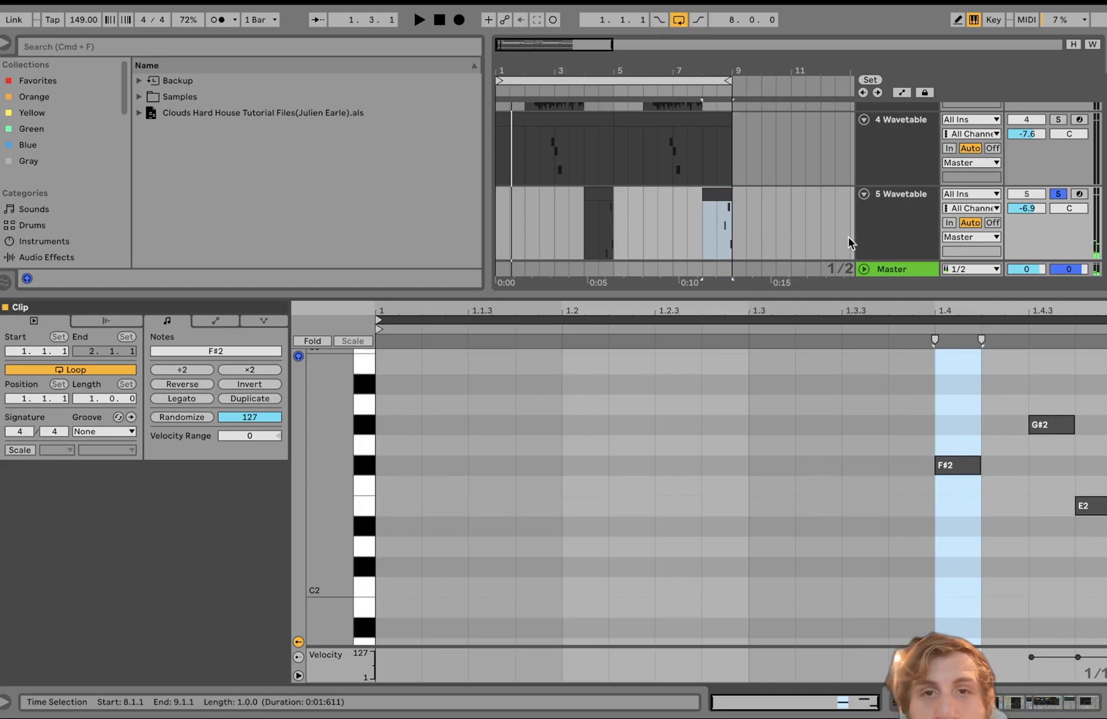
# - Play the first 5 Wavetable clip, audition its D#2 and G#2 notes, and compare it with the bar 8 clip
pyautogui.click(600, 238)
pyautogui.press('space')
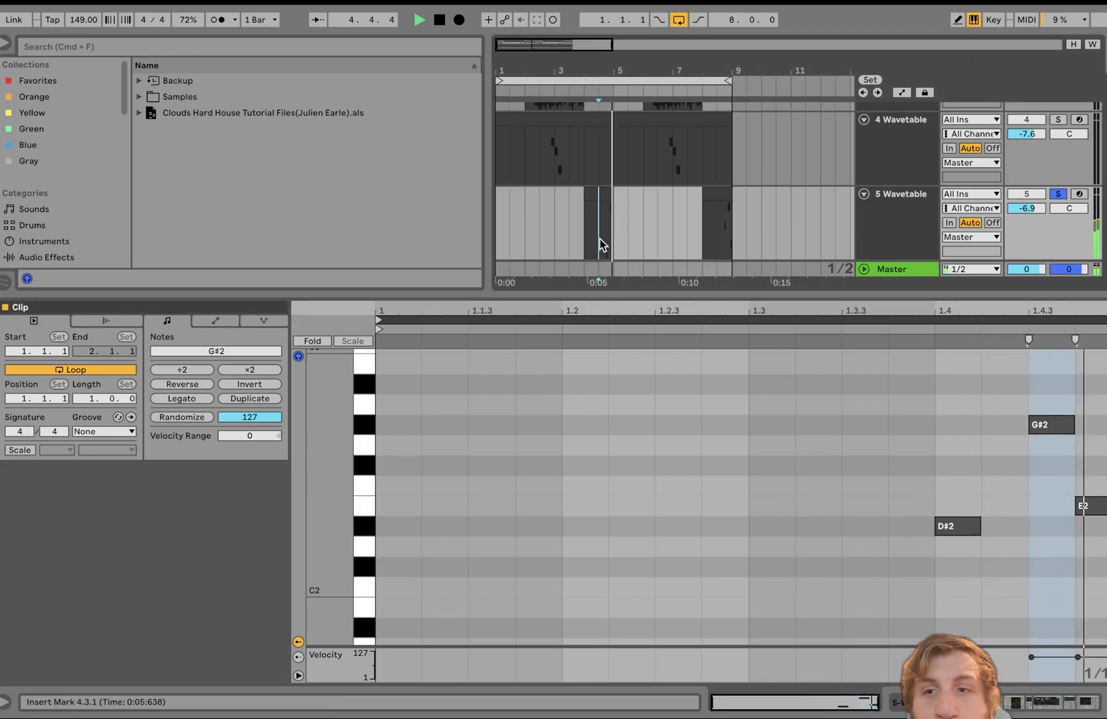
pyautogui.click(959, 526)
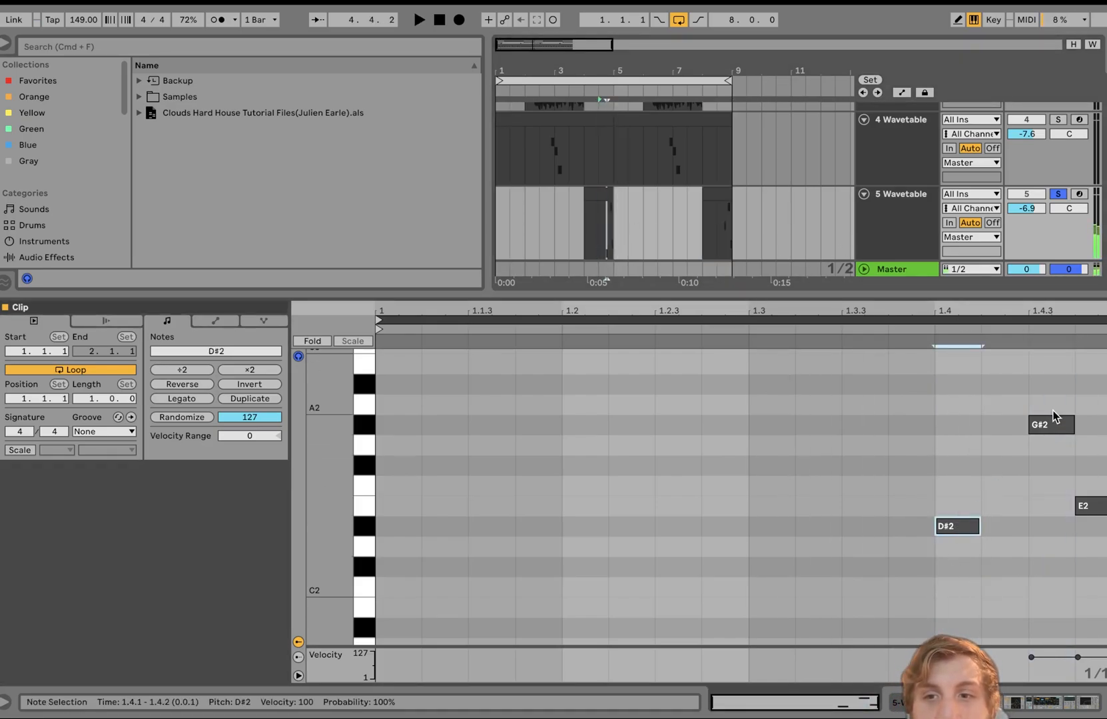
pyautogui.click(1052, 426)
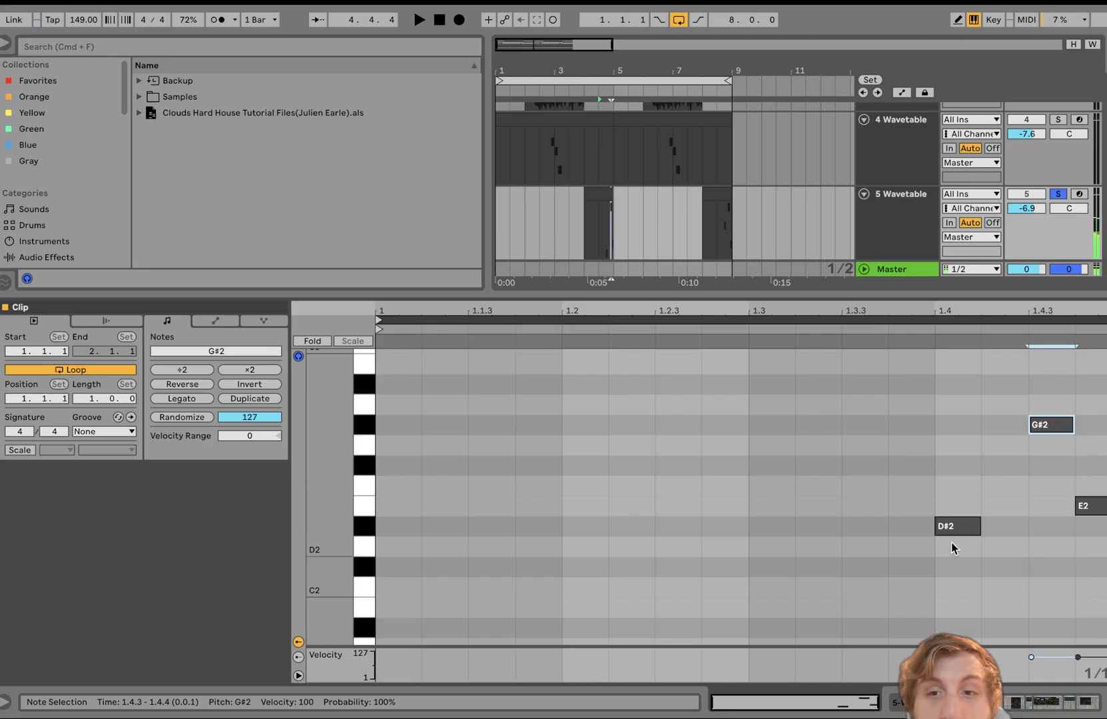
pyautogui.click(710, 198)
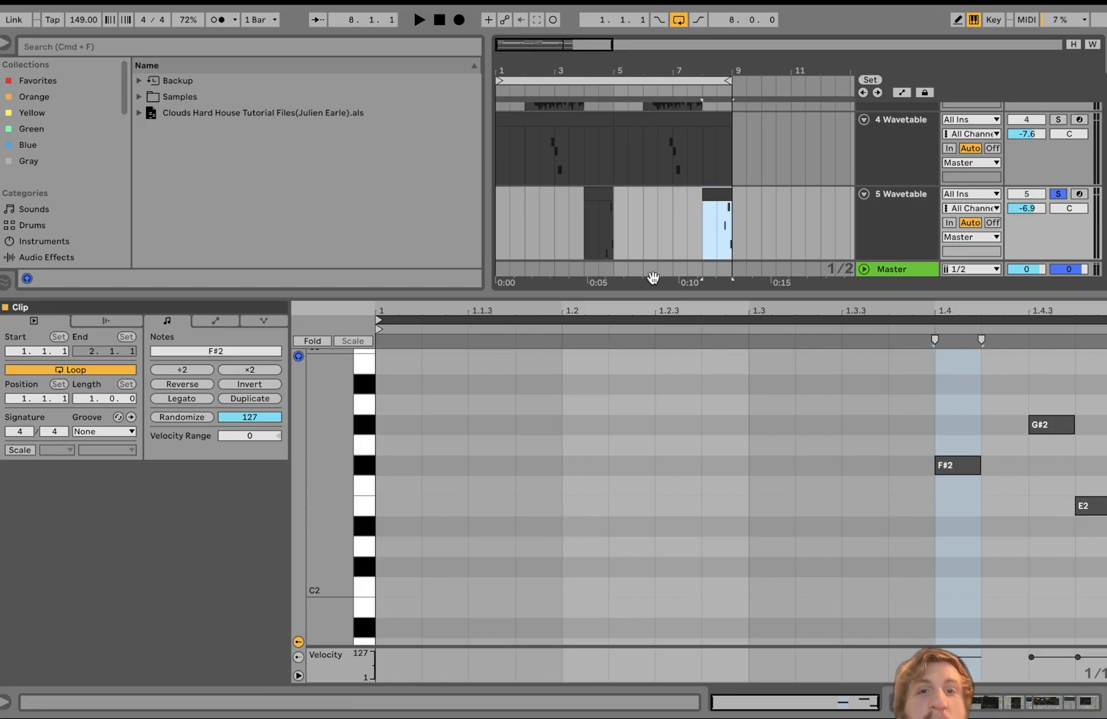
# - Unsolo the 5 Wavetable track and play its first clip together with all tracks from 4.1.1
pyautogui.click(612, 241)
pyautogui.press('space')
pyautogui.click(904, 220)
pyautogui.click(1059, 195)
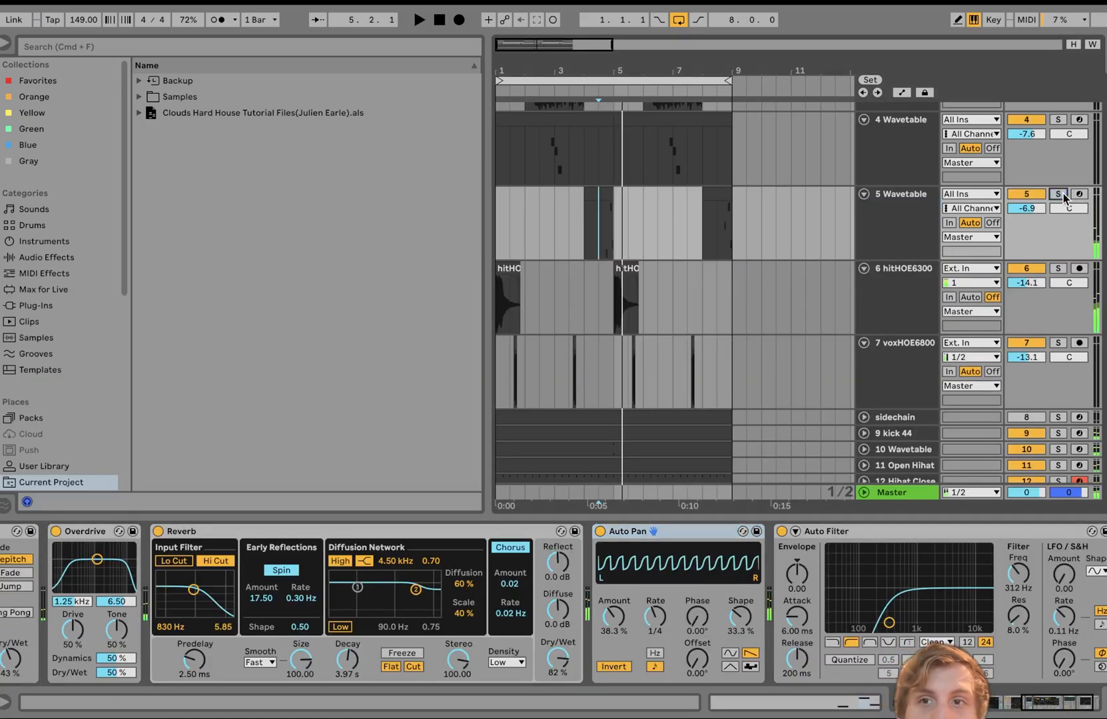
pyautogui.click(580, 237)
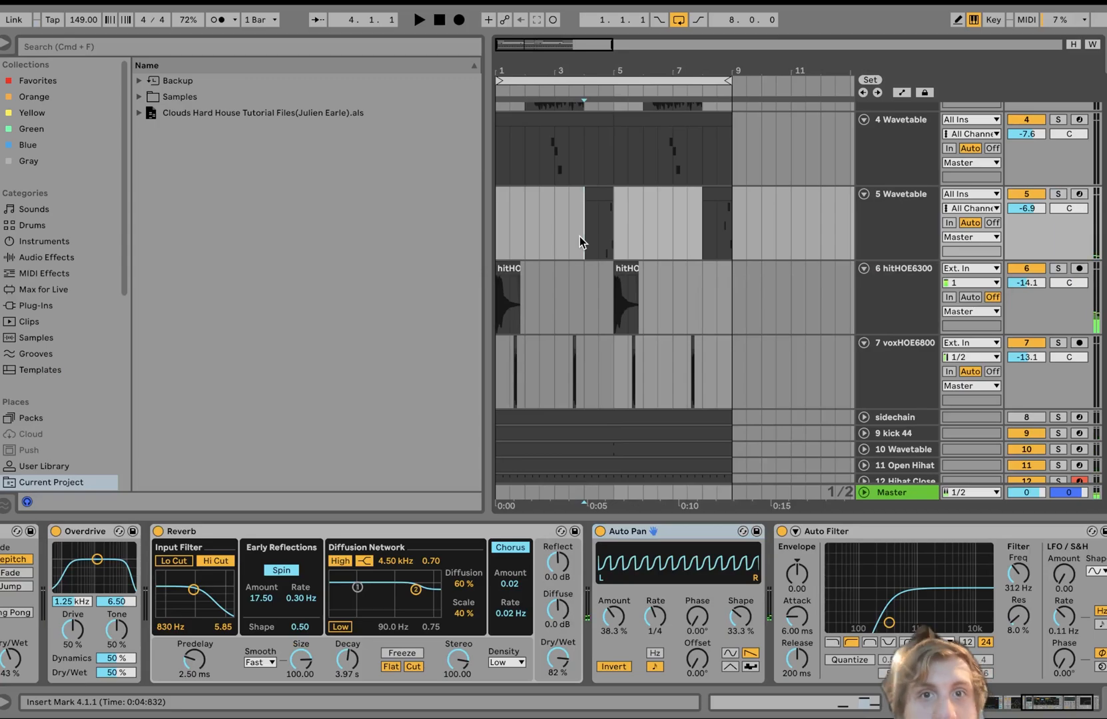
pyautogui.press('space')
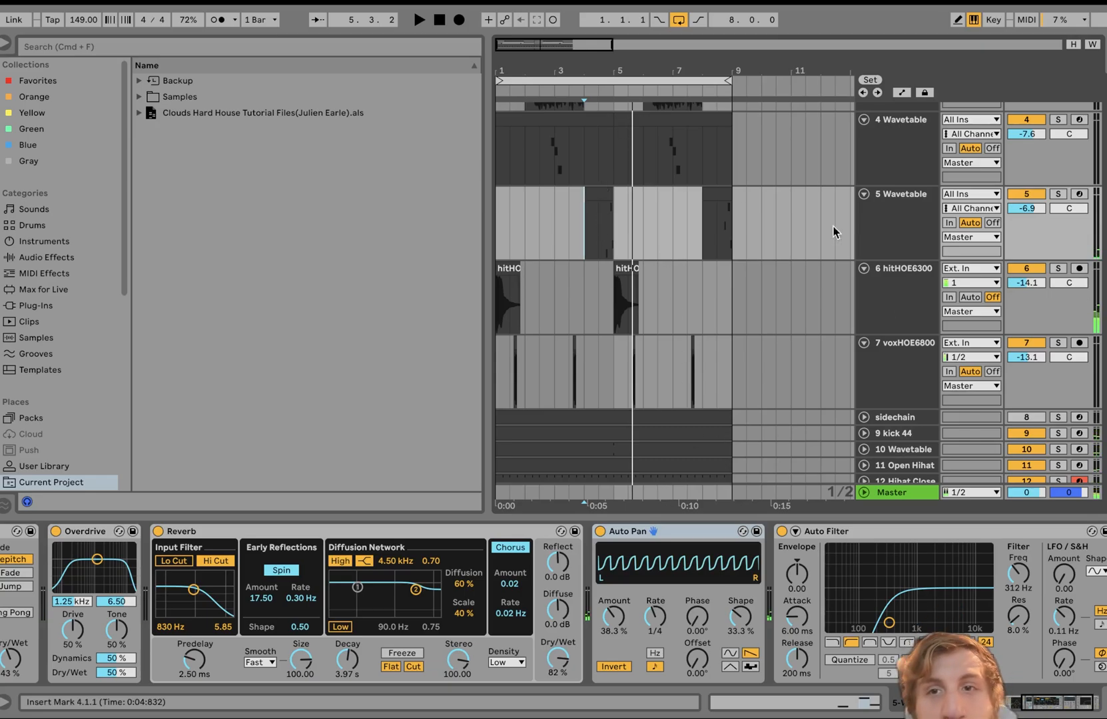
# - Solo the 5 Wavetable track again and examine its Basic Shapes oscillator, filter and modulation matrix
pyautogui.click(1059, 194)
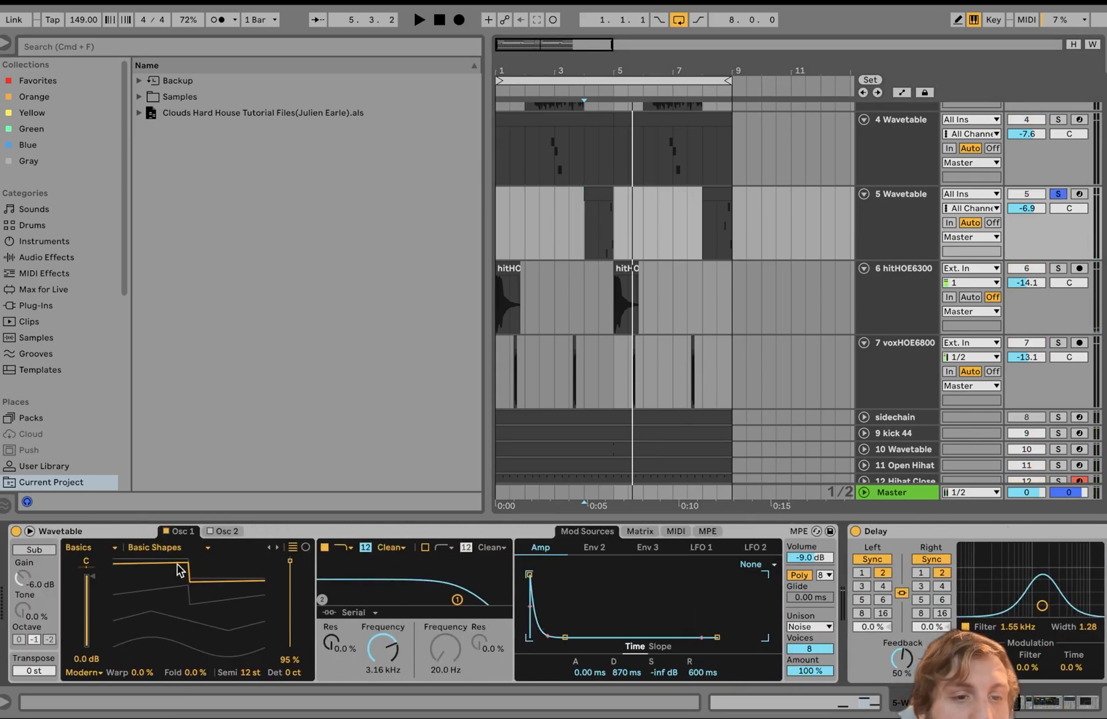
pyautogui.click(638, 529)
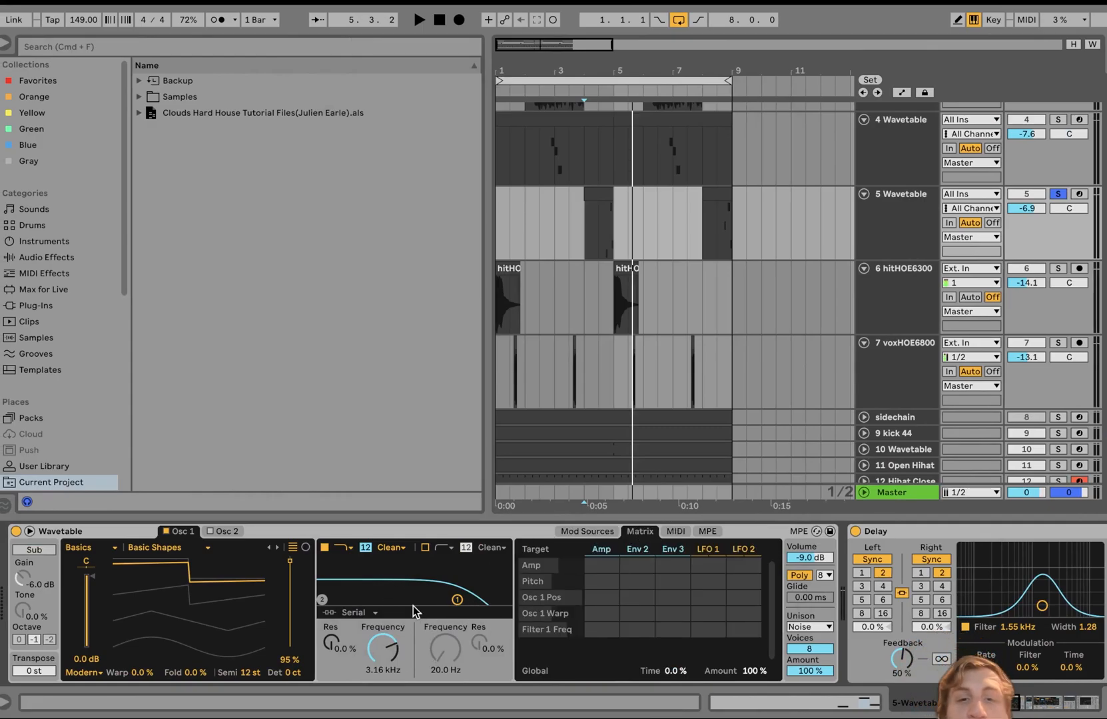
pyautogui.hscroll(5, 470, 618)
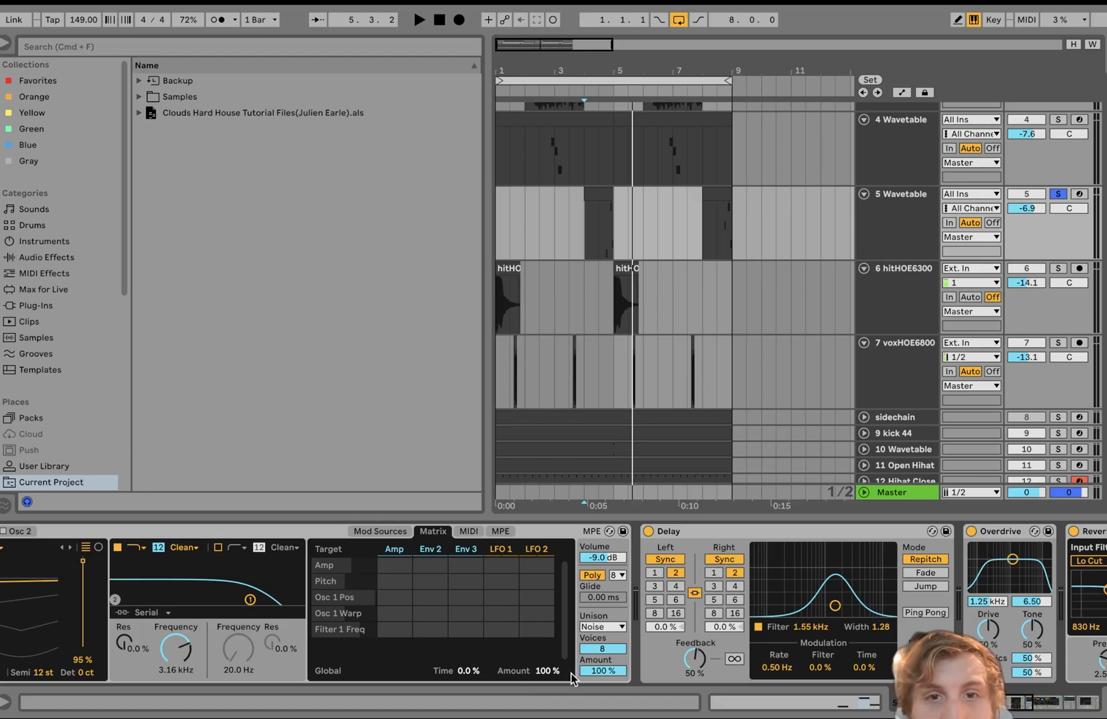
# - Play the soloed 5 Wavetable part from bar 4 and look over its Delay, Overdrive, Reverb and Auto Pan
pyautogui.press('space')
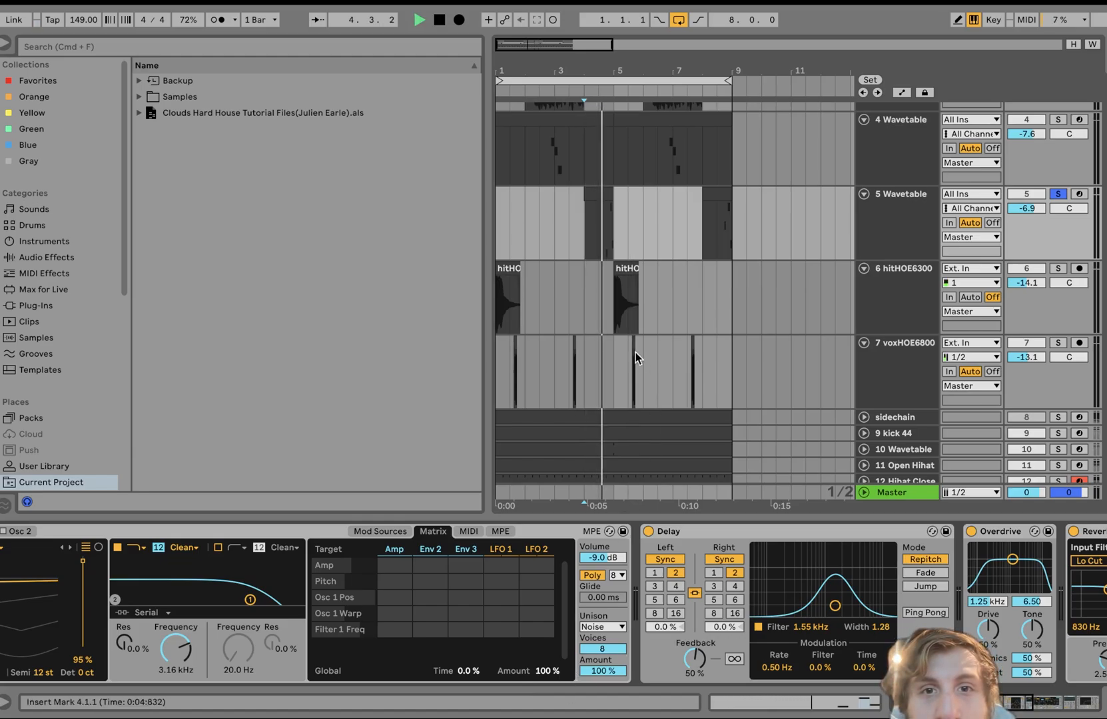
pyautogui.press('space')
pyautogui.click(600, 248)
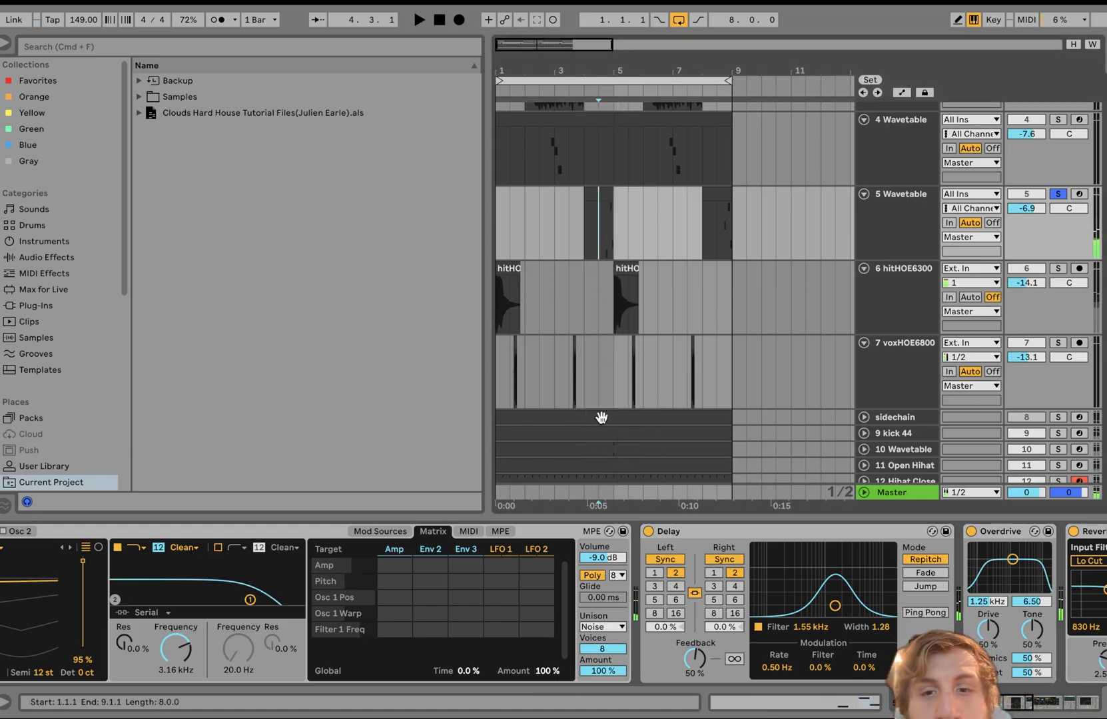
pyautogui.hscroll(10, 648, 638)
pyautogui.hscroll(3, 649, 637)
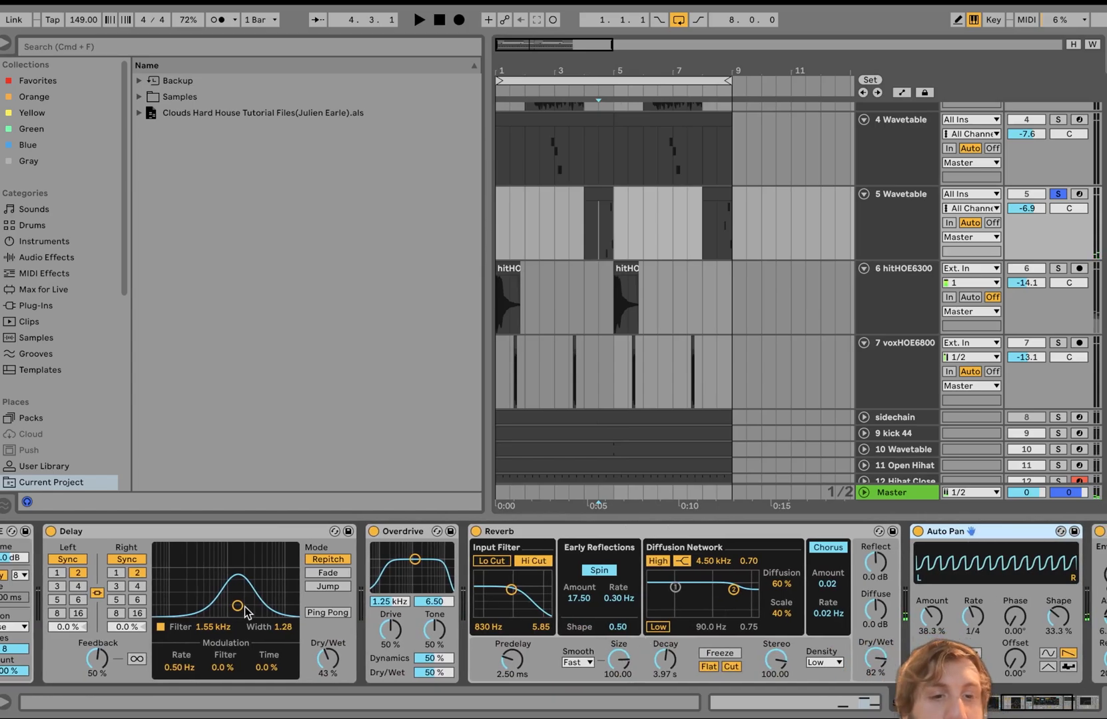
# - Compare the soloed 5 Wavetable part with its Overdrive bypassed and switched back on during playback
pyautogui.click(374, 531)
pyautogui.press('space')
pyautogui.click(374, 531)
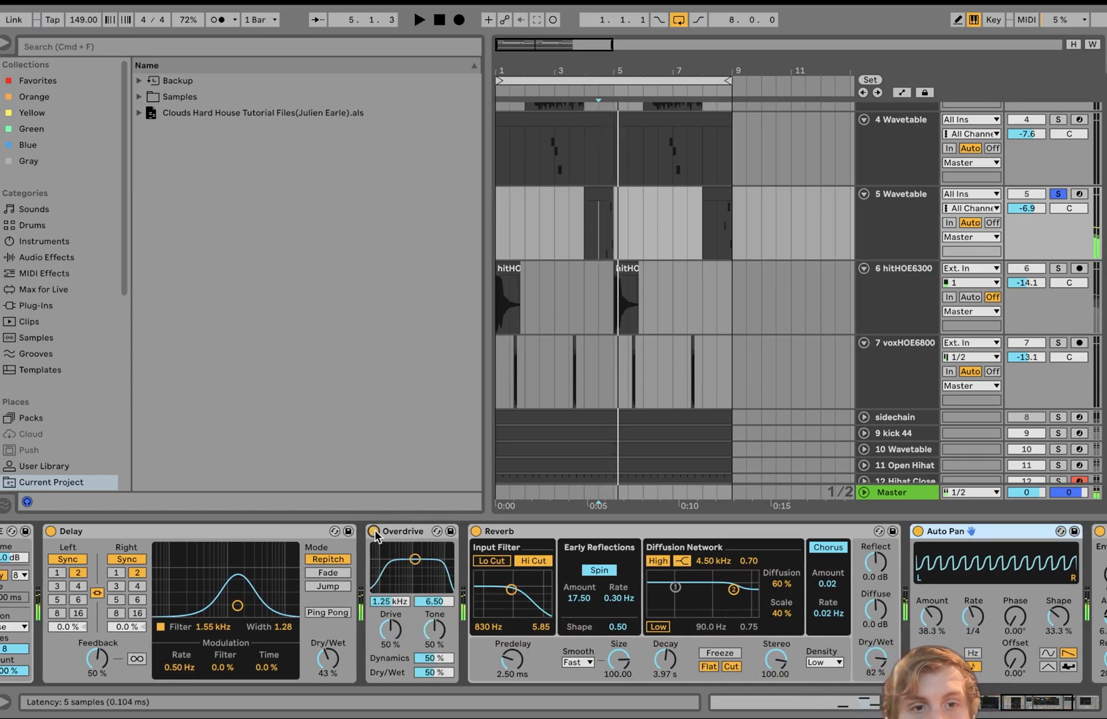
pyautogui.press('space')
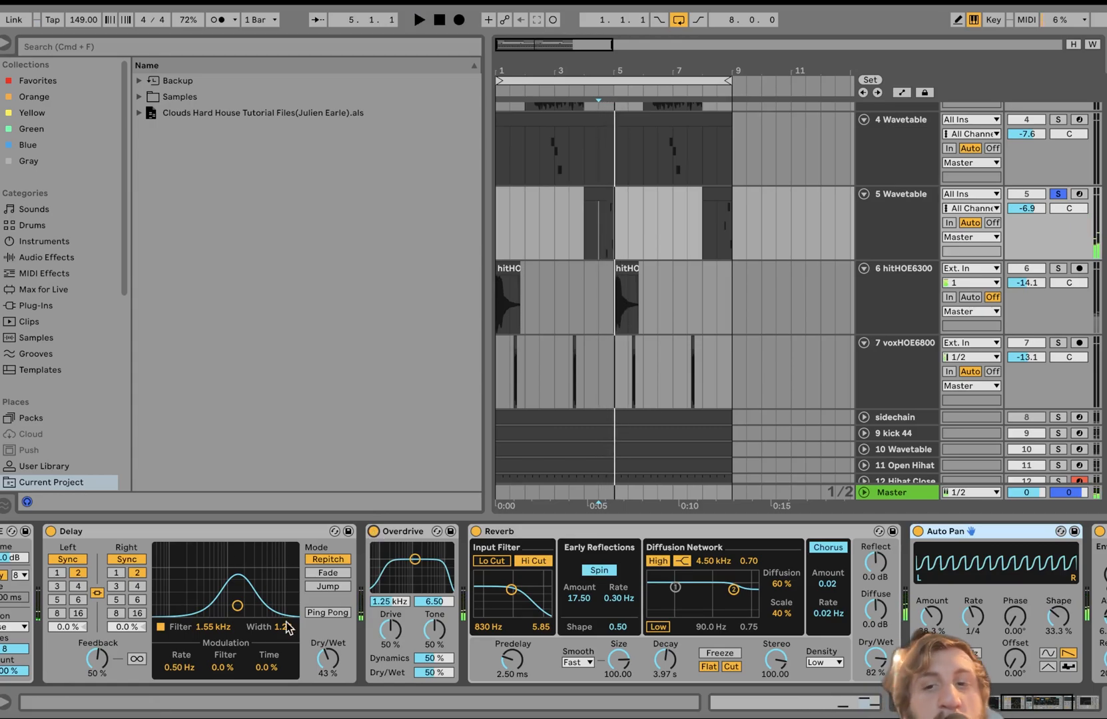
# - Compare the 5 Wavetable part with its Reverb bypassed and re-enabled, and look over the Auto Pan and Auto Filter settings
pyautogui.click(476, 532)
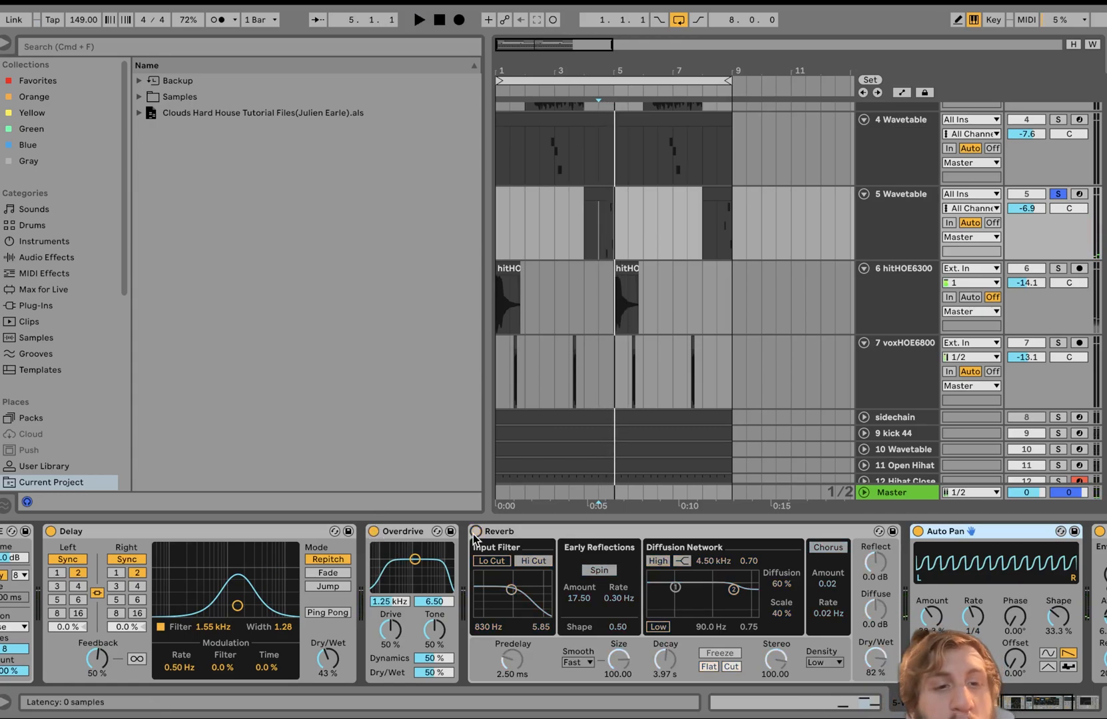
pyautogui.press('space')
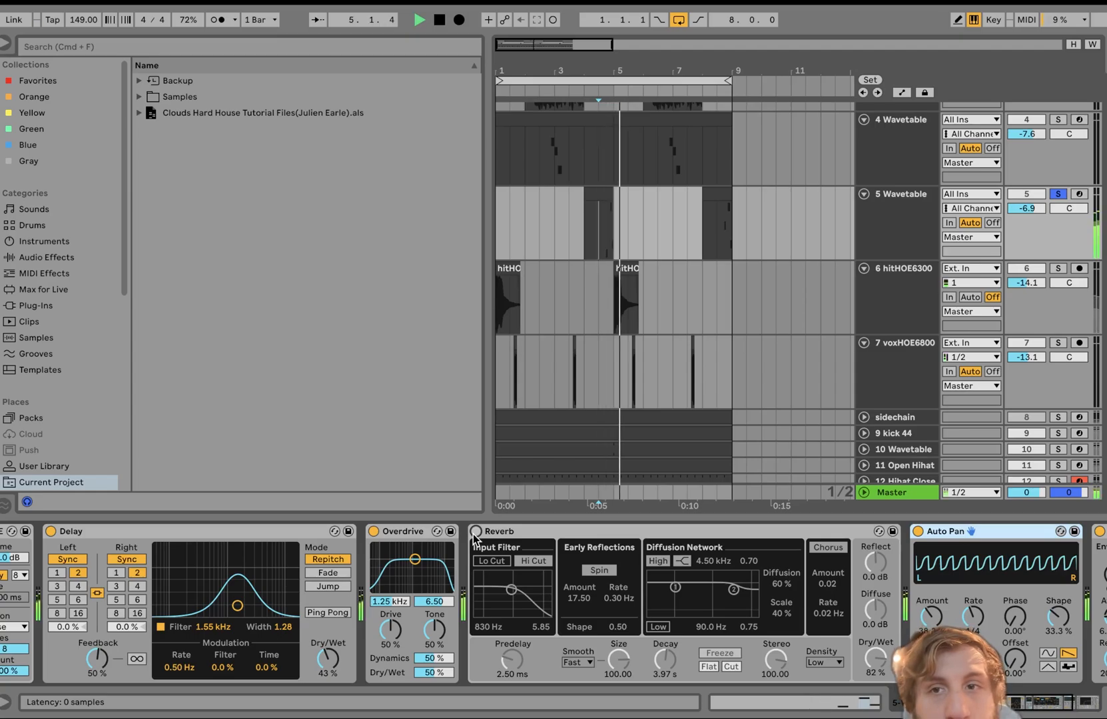
pyautogui.click(476, 532)
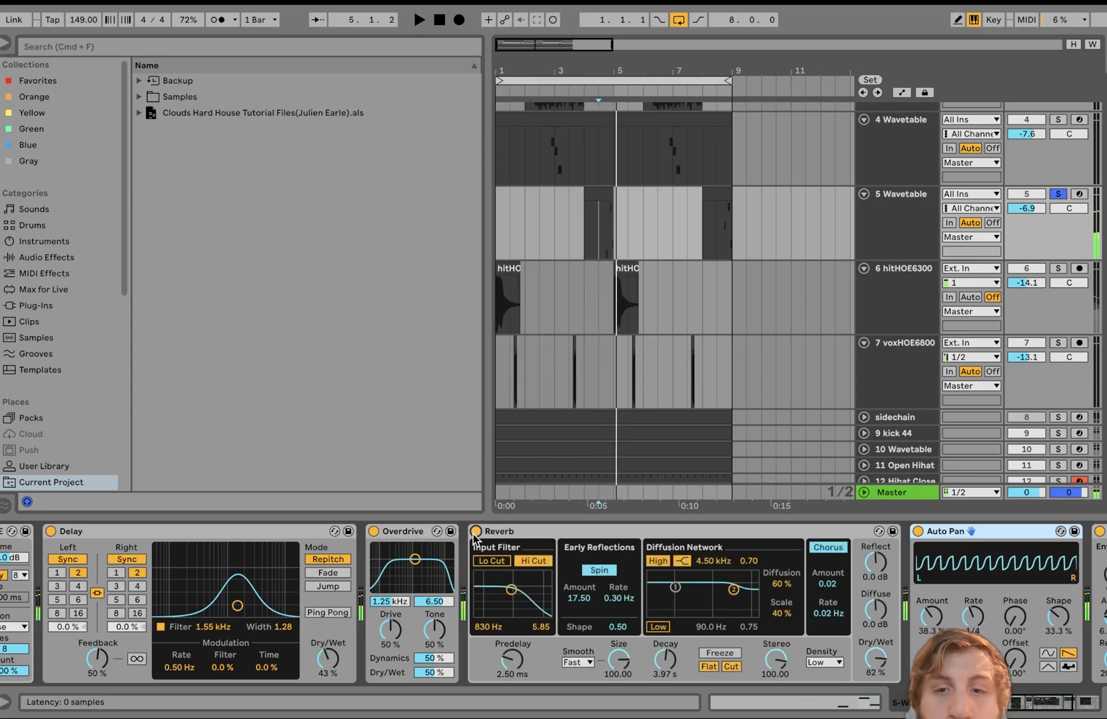
pyautogui.hscroll(3, 473, 534)
pyautogui.hscroll(2, 473, 534)
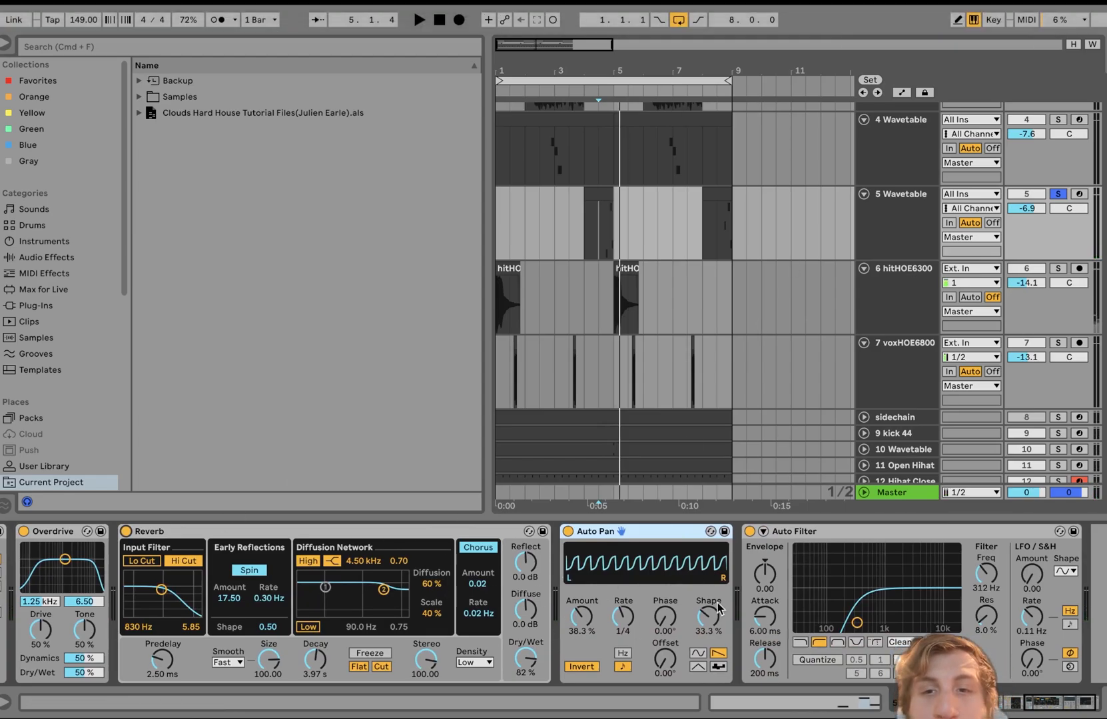
pyautogui.hscroll(-3, 847, 589)
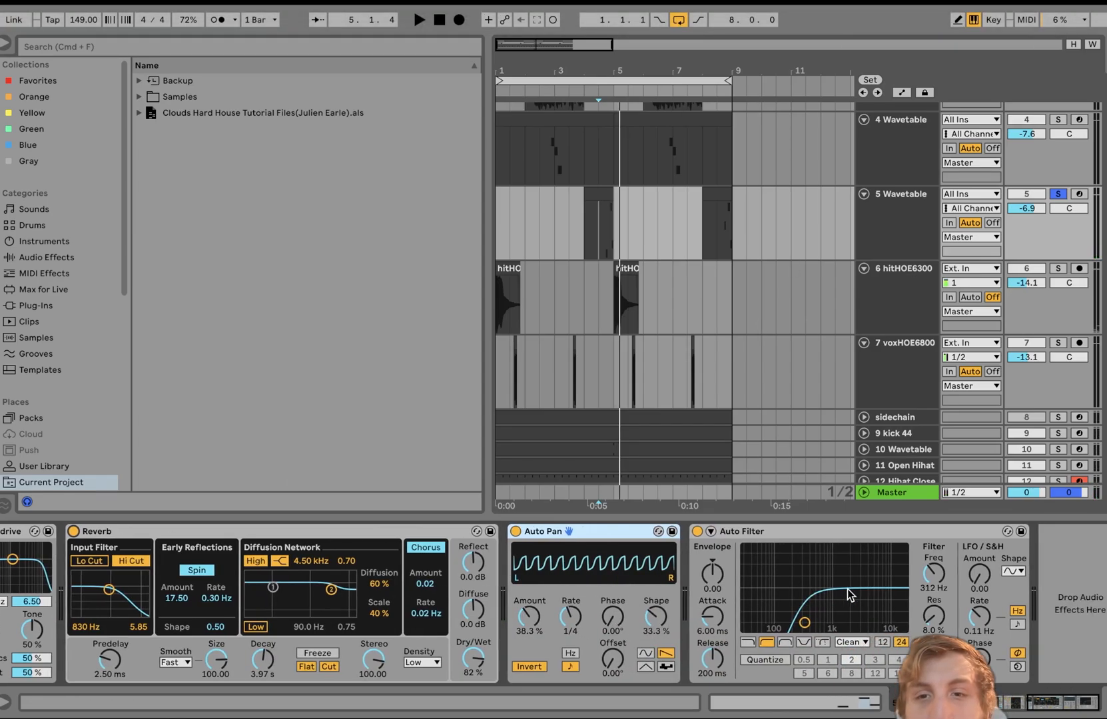
# - Solo the 6 hitHOE6300 track and play its first hit clip with the effects on
pyautogui.scroll(-1, 653, 313)
pyautogui.click(1058, 247)
pyautogui.click(510, 242)
pyautogui.press('space')
pyautogui.press('space')
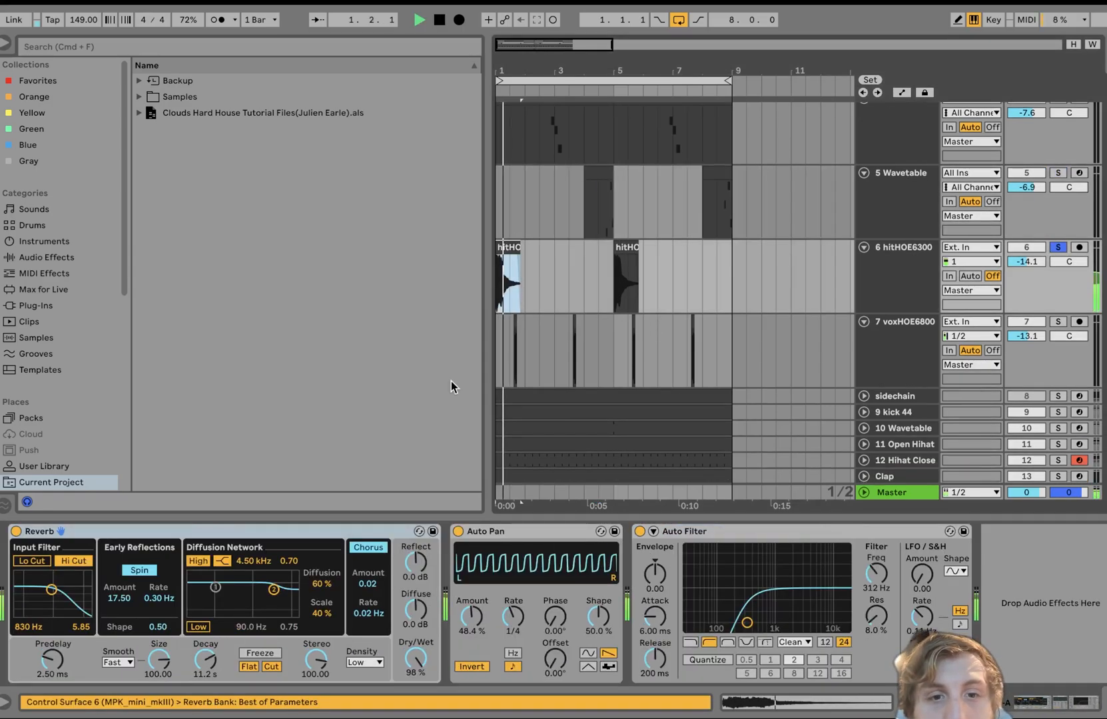
# - Deactivate all effects on the 6 hitHOE6300 track, inspect the first clip's sample settings, and play it dry
pyautogui.click(338, 532)
pyautogui.press('super+a')
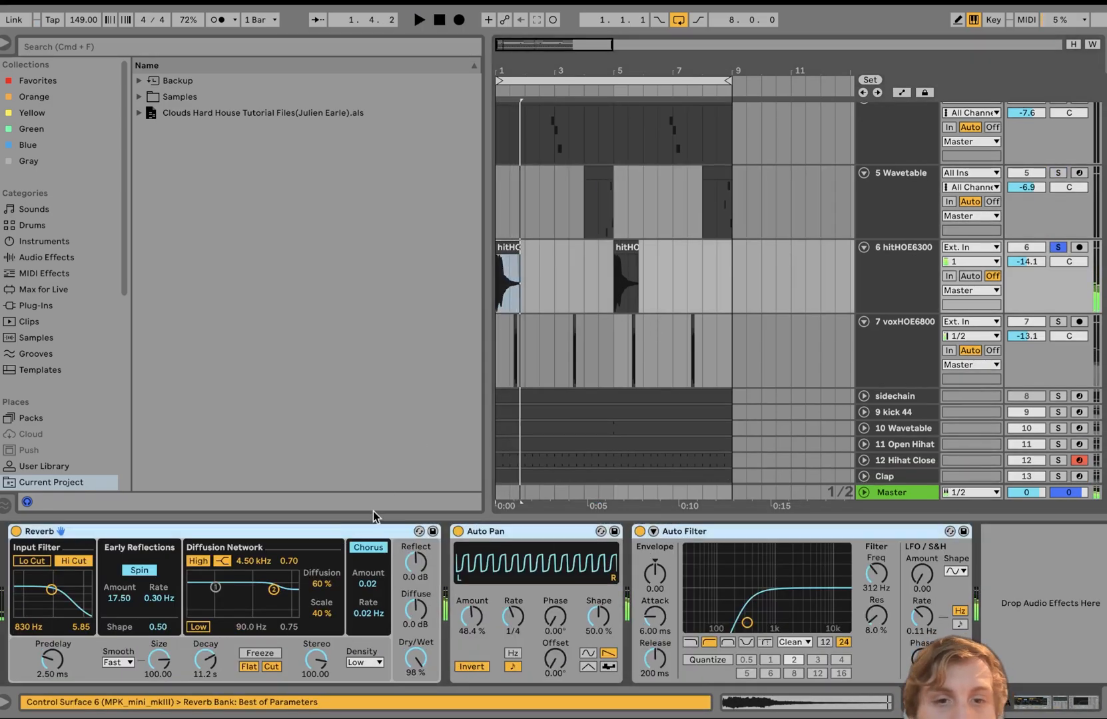
pyautogui.press('0')
pyautogui.doubleClick(515, 241)
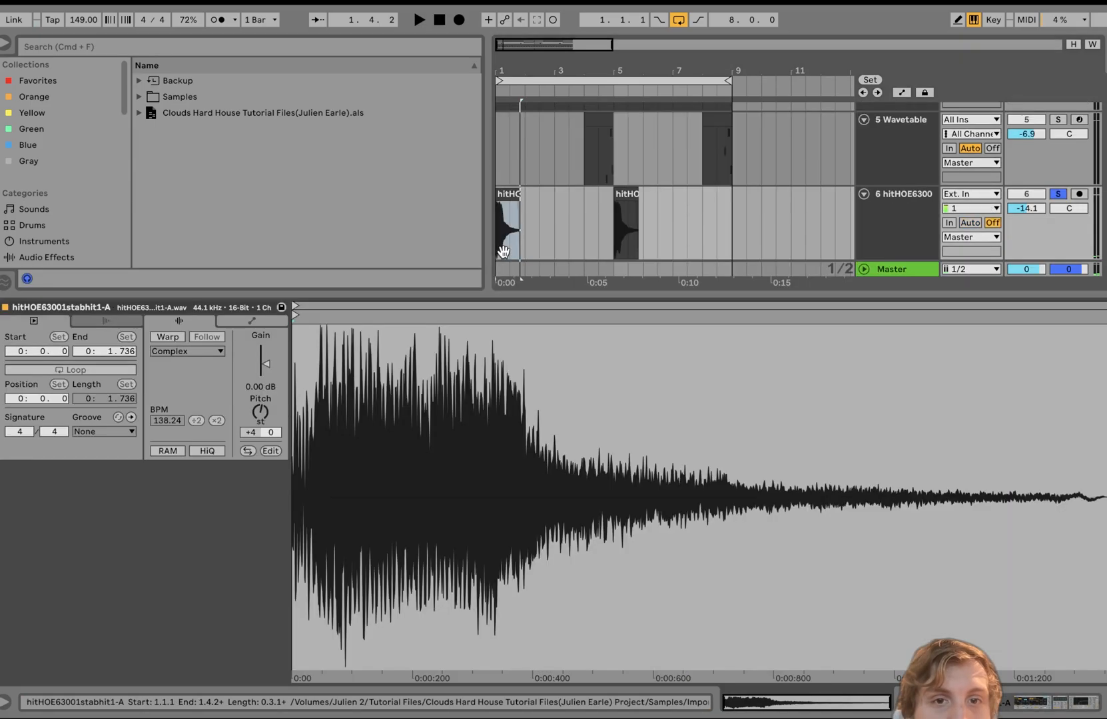
pyautogui.press('space')
# - Reactivate the Reverb, Auto Pan and Auto Filter one by one on the 6 hitHOE6300 track while playing the first clip
pyautogui.hotkey('shift', 'Tab')
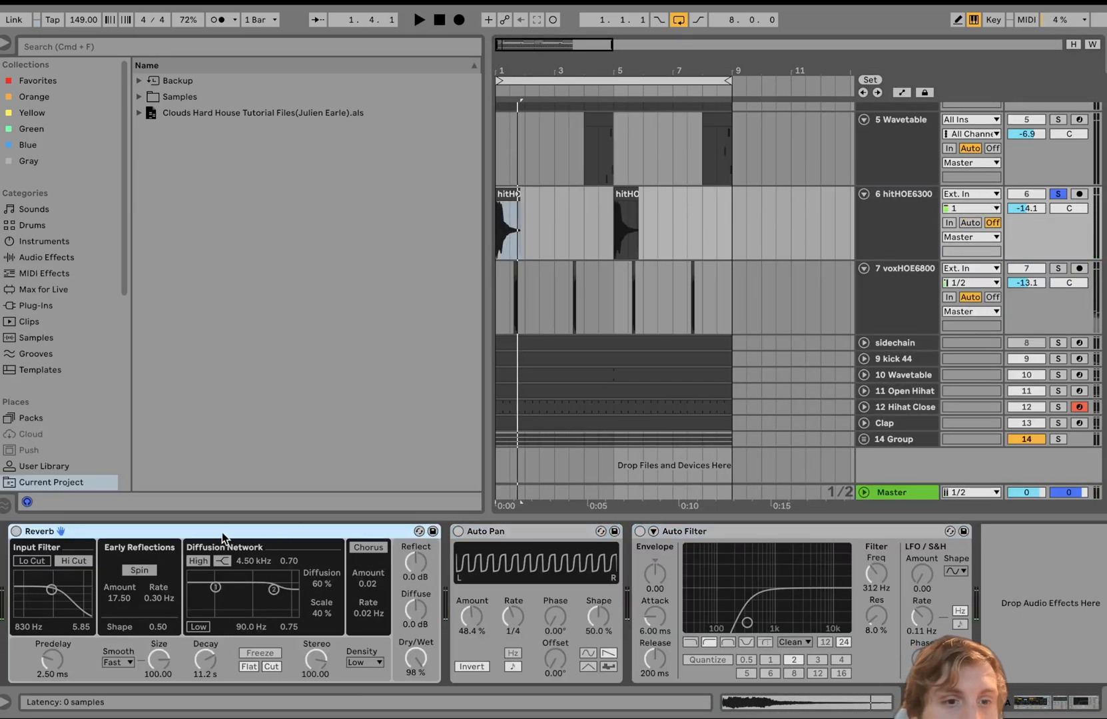
pyautogui.click(15, 531)
pyautogui.press('space')
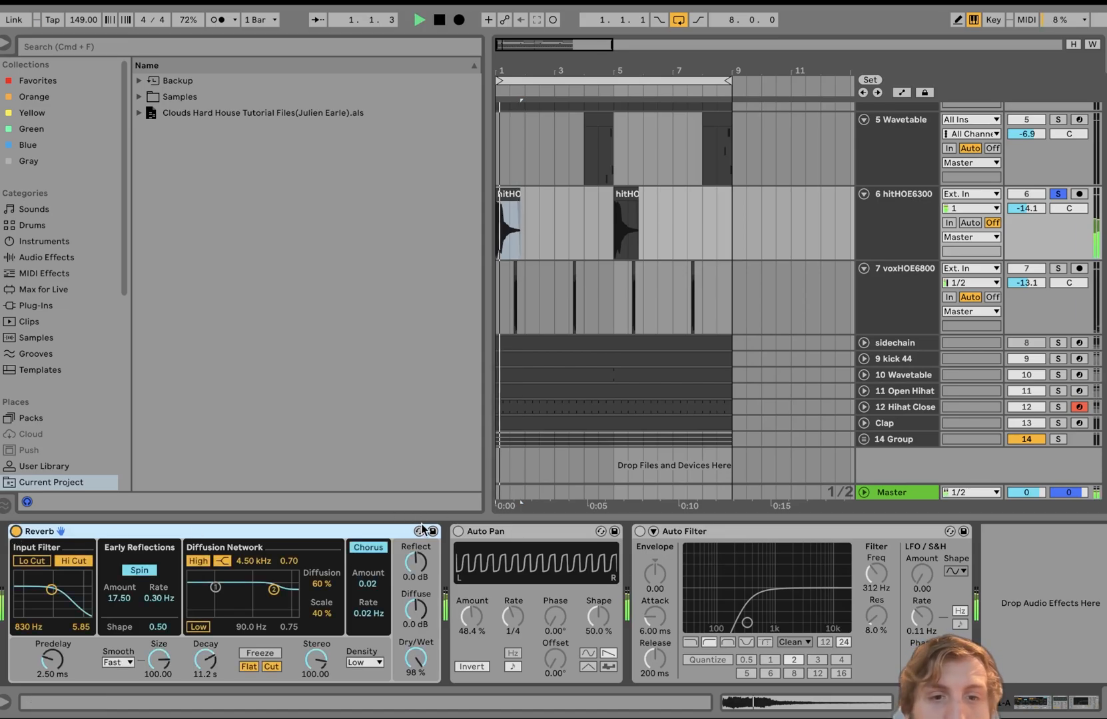
pyautogui.click(458, 531)
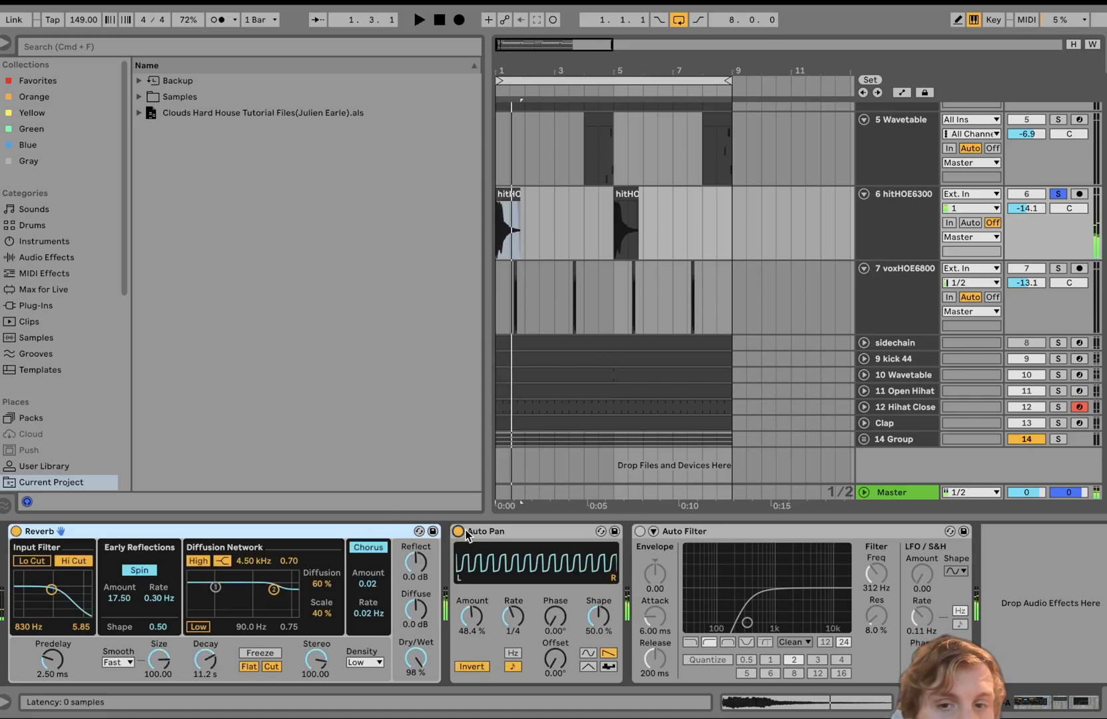
pyautogui.click(640, 532)
pyautogui.press('space')
# - Solo the 7 voxHOE6800 track and play its vocal chops from 1.1.1 and from 3.3.1
pyautogui.click(1058, 269)
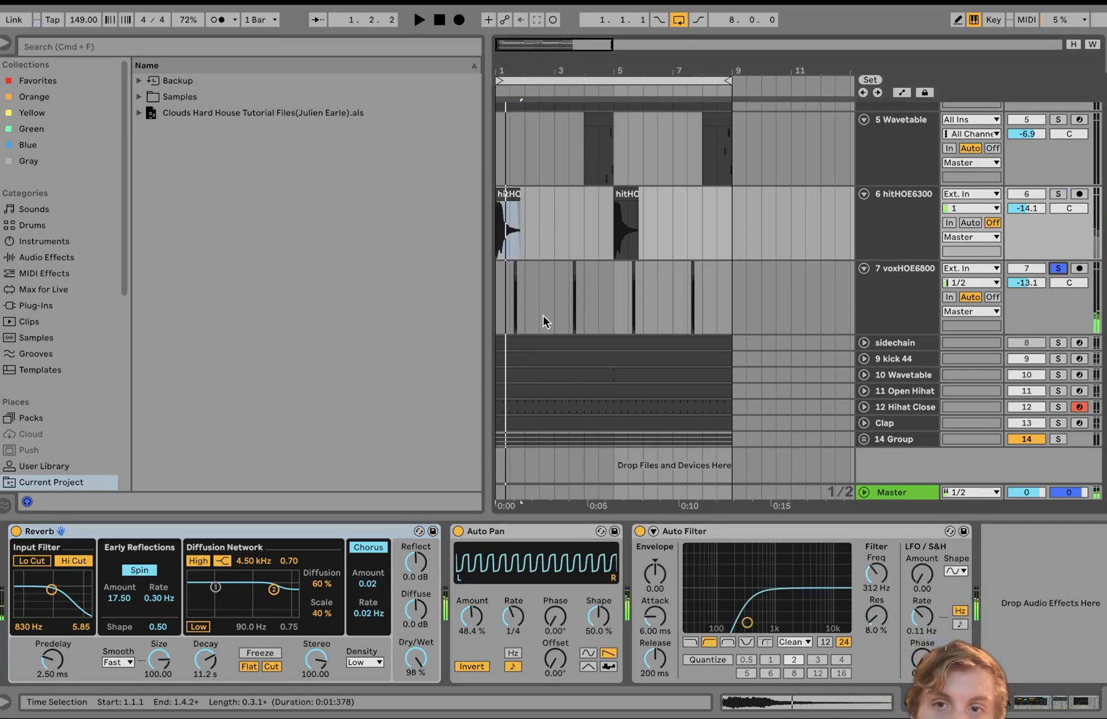
pyautogui.click(496, 294)
pyautogui.press('space')
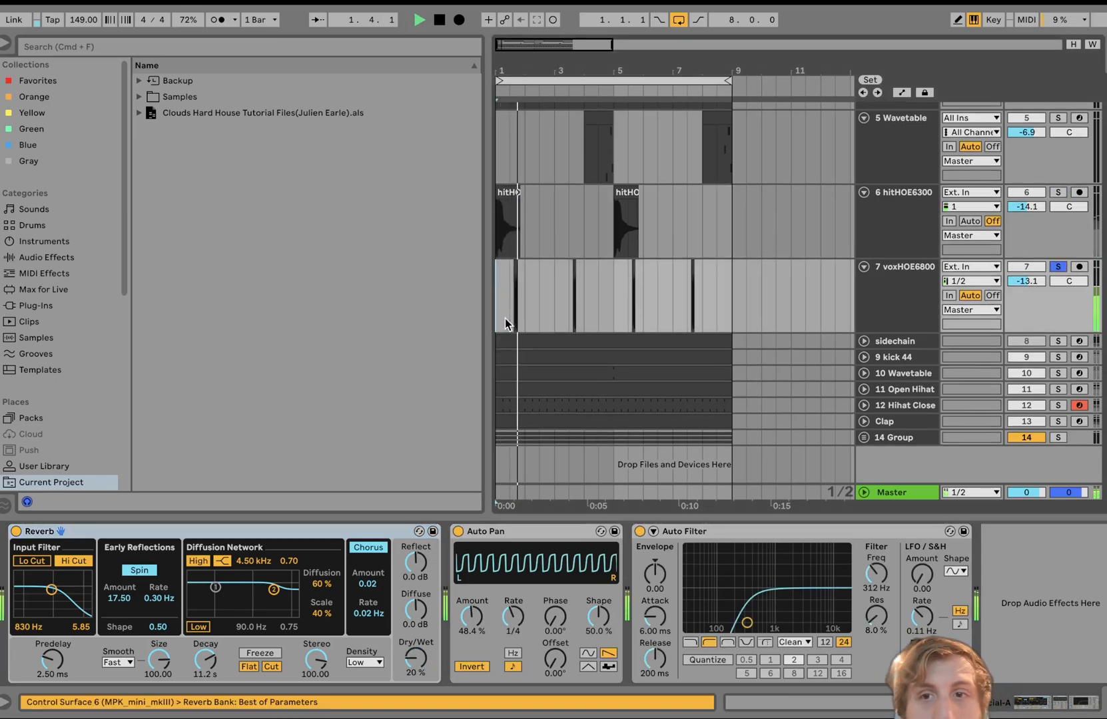
pyautogui.click(565, 306)
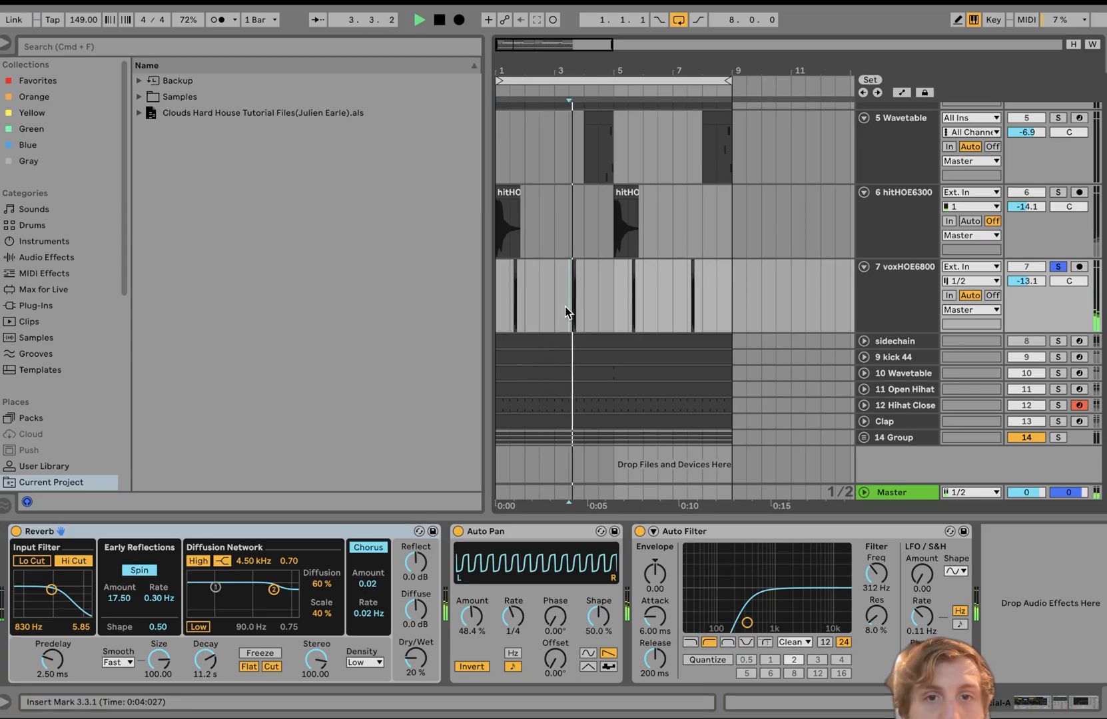
# - Unsolo the 7 voxHOE6800 track and play the vocal chop from 1.1.1 together with all tracks
pyautogui.click(1059, 267)
pyautogui.press('space')
pyautogui.click(499, 290)
pyautogui.press('space')
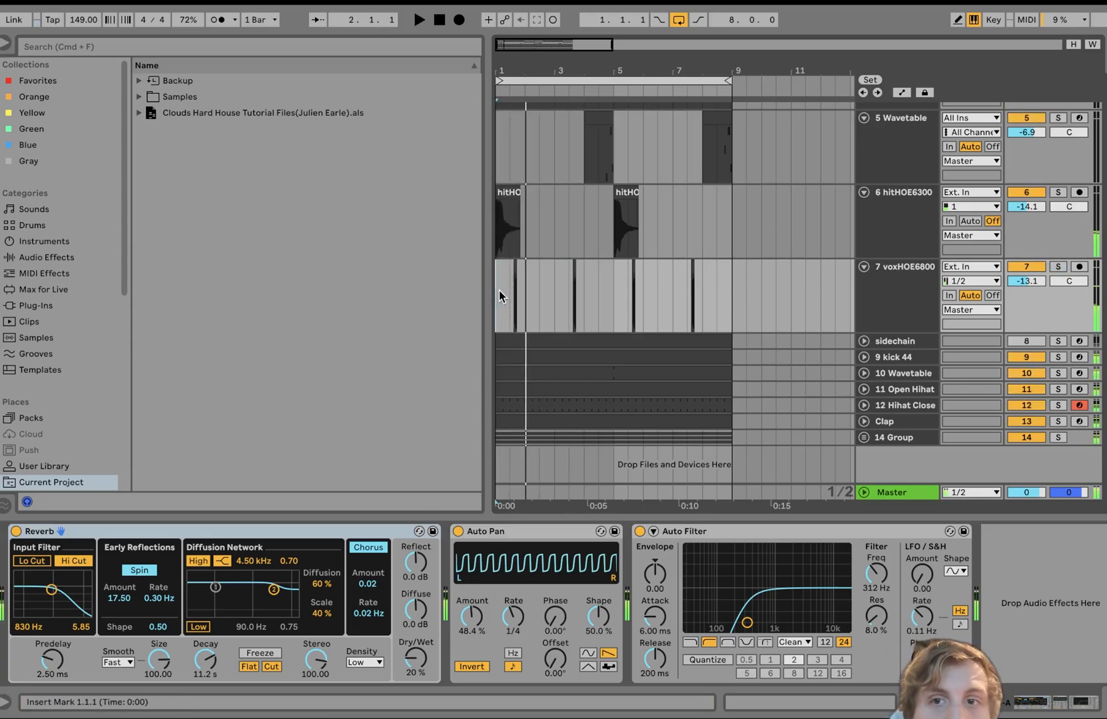
# - Solo the 7 voxHOE6800 track again, compare its chops with the 3 voxHOE6800 clips, and examine its effects
pyautogui.click(1058, 266)
pyautogui.scroll(5, 632, 256)
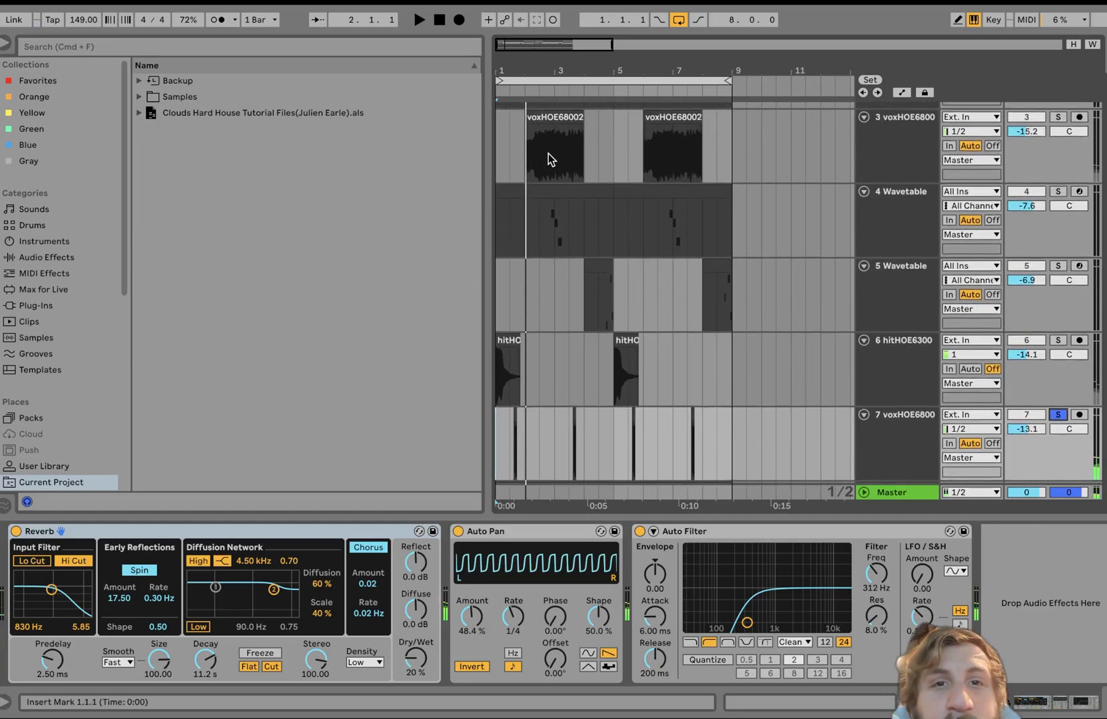
pyautogui.scroll(-5, 525, 319)
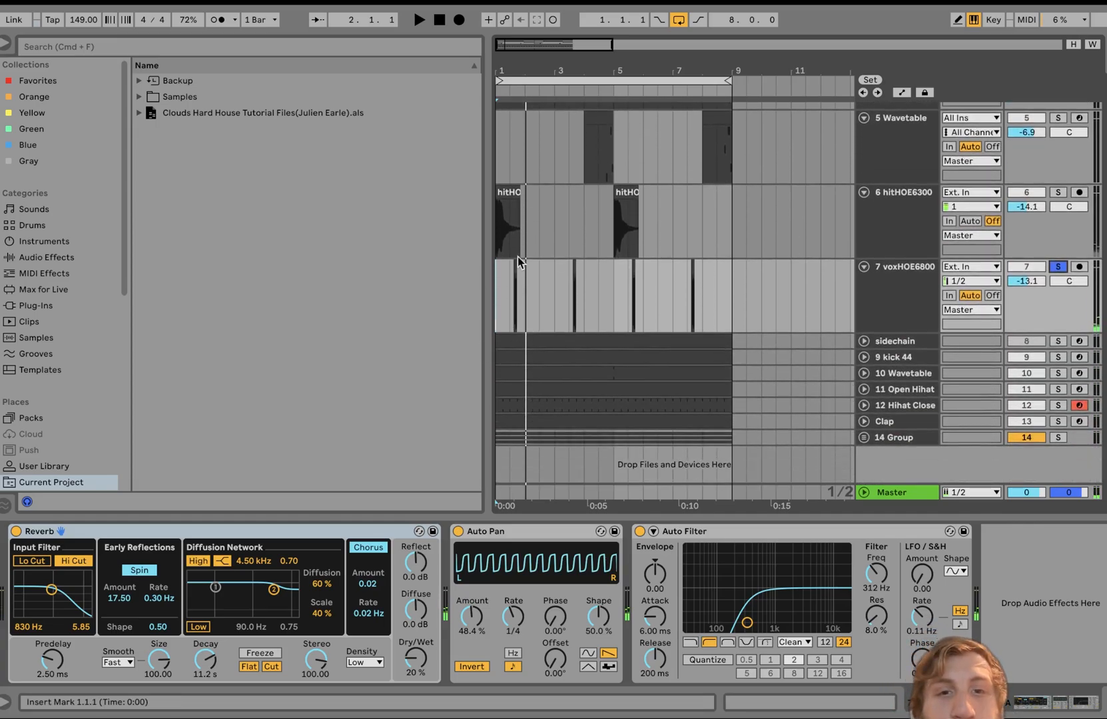
pyautogui.scroll(8, 514, 283)
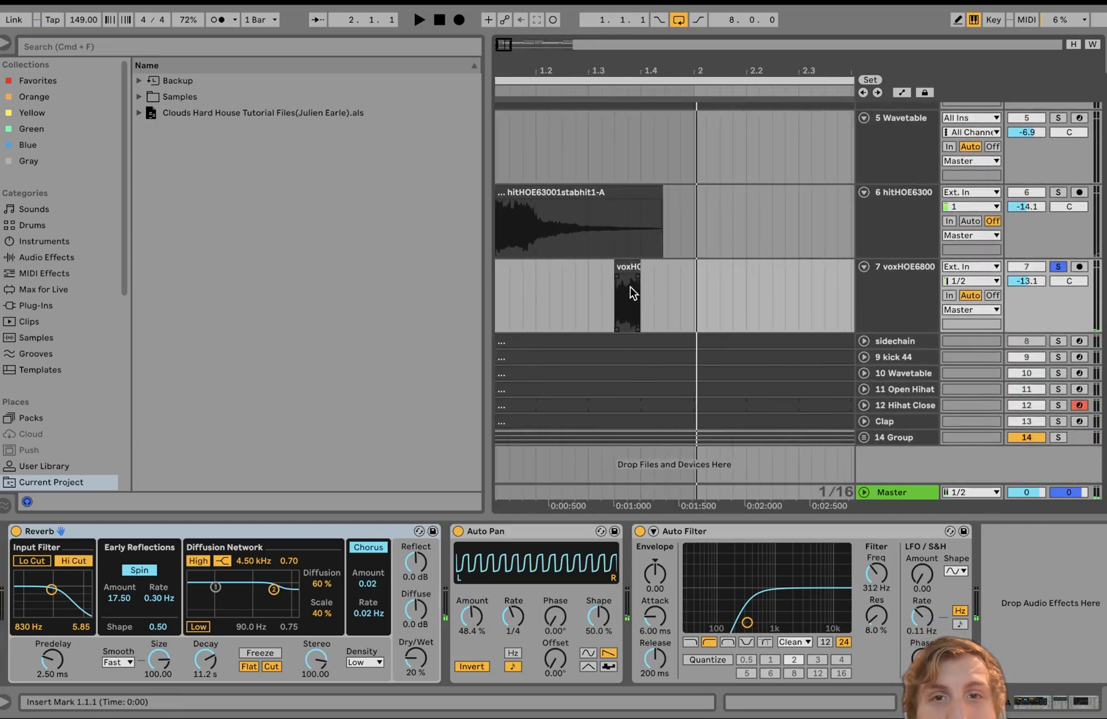
pyautogui.scroll(-4, 629, 299)
pyautogui.click(916, 309)
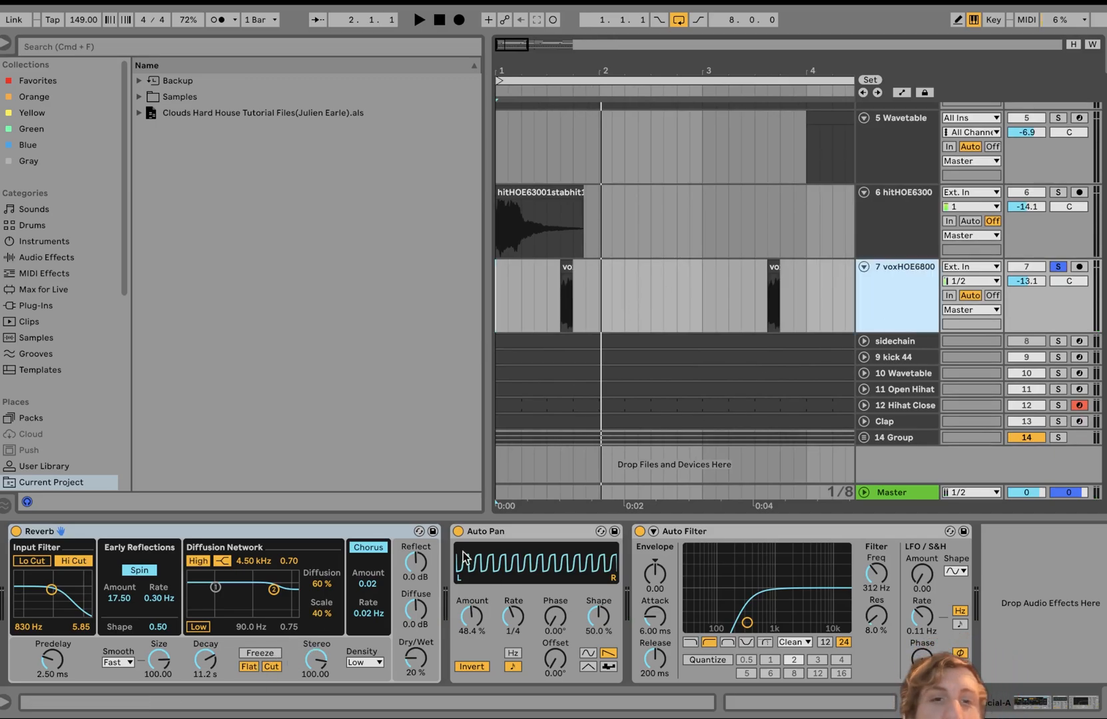
pyautogui.scroll(-5, 572, 283)
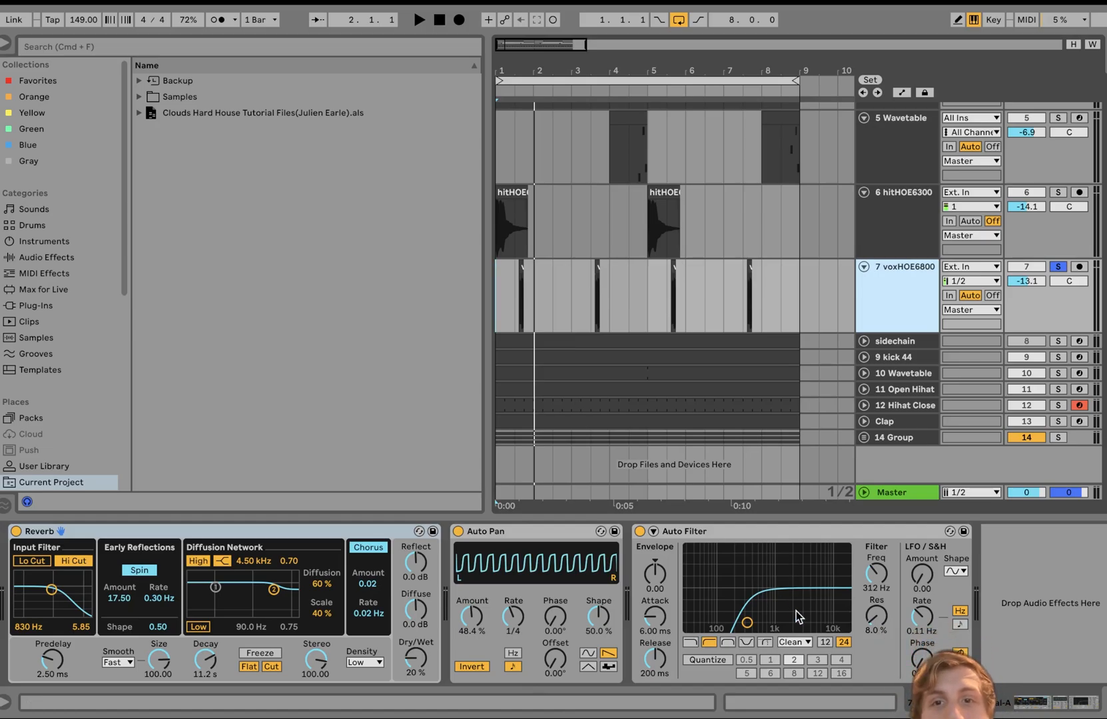
# - Solo the 9 kick 44 and 10 Wavetable tracks together in place of the vox, play them, and unfold both tracks
pyautogui.click(1058, 268)
pyautogui.click(896, 358)
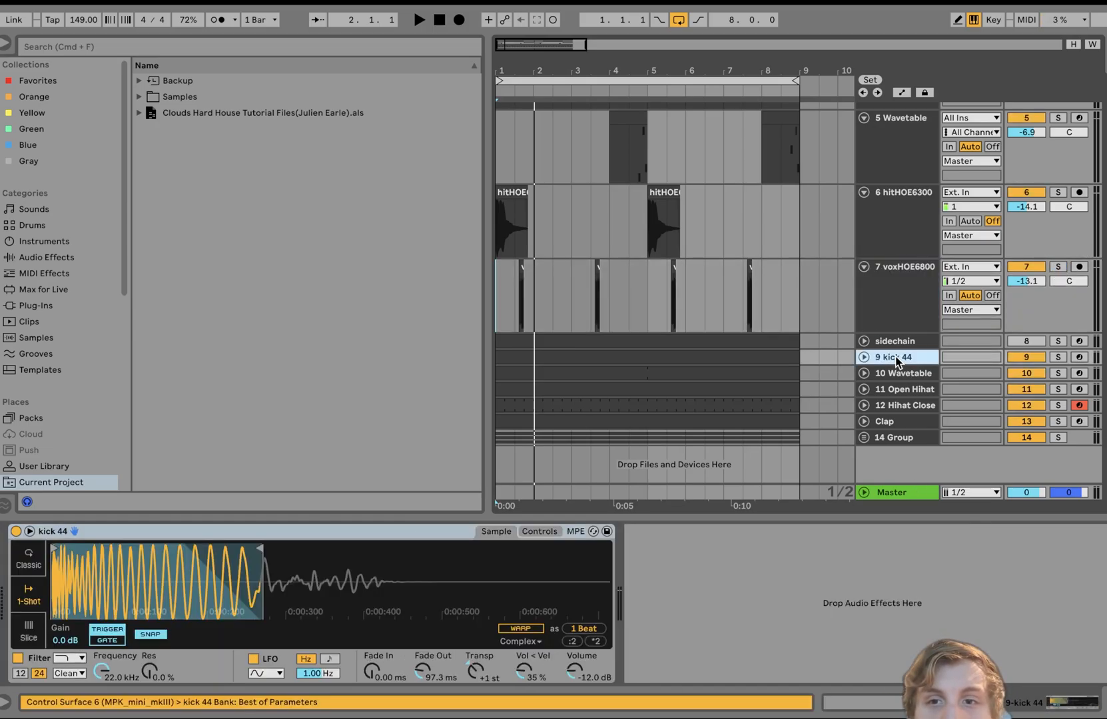
pyautogui.keyDown('shift'); pyautogui.click(903, 375); pyautogui.keyUp('shift')
pyautogui.click(1059, 364)
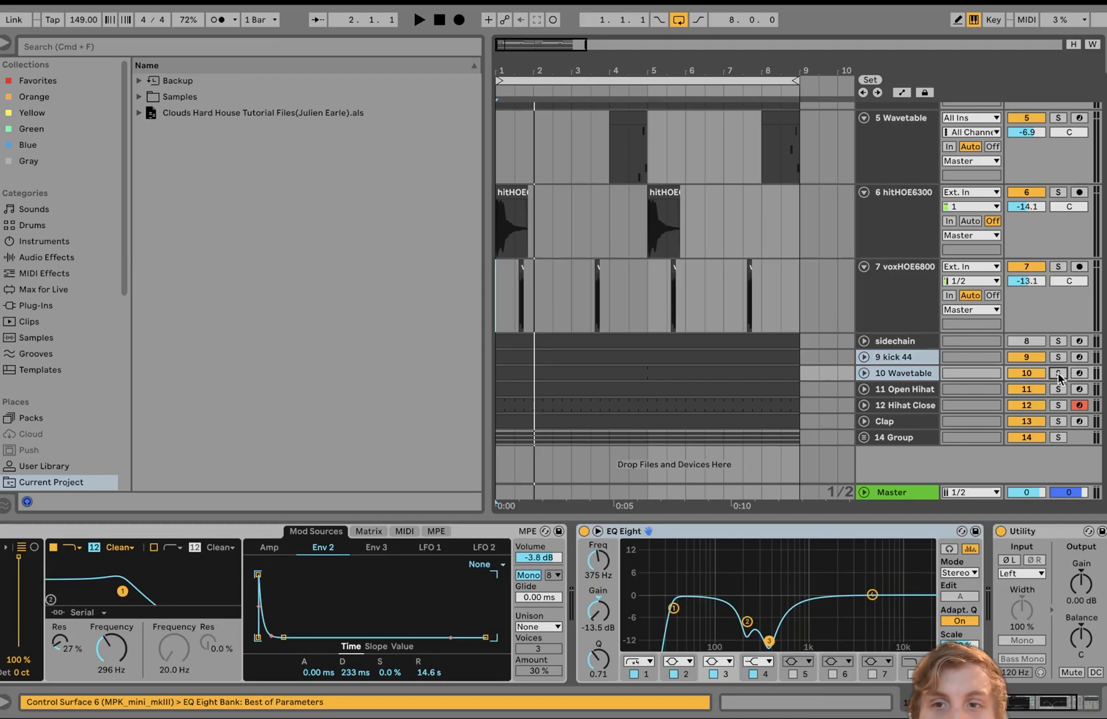
pyautogui.press('space')
pyautogui.click(866, 373)
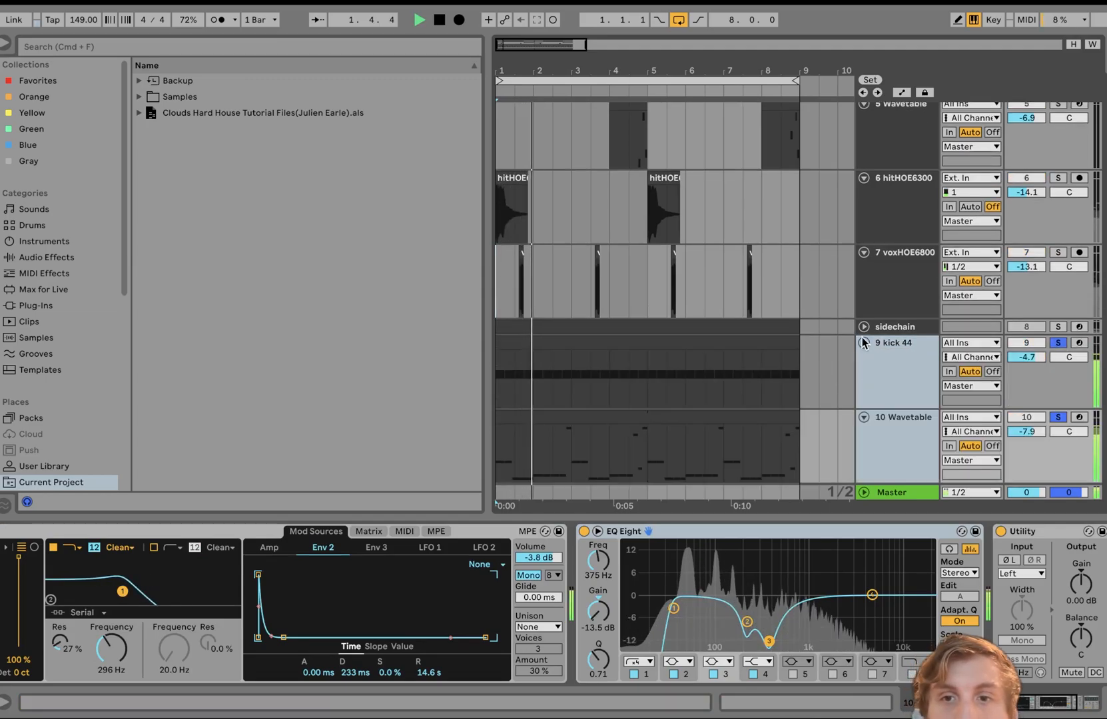
# - Play the 9 kick 44 track soloed on its own and inspect its sample waveform and fade in Simpler
pyautogui.click(883, 360)
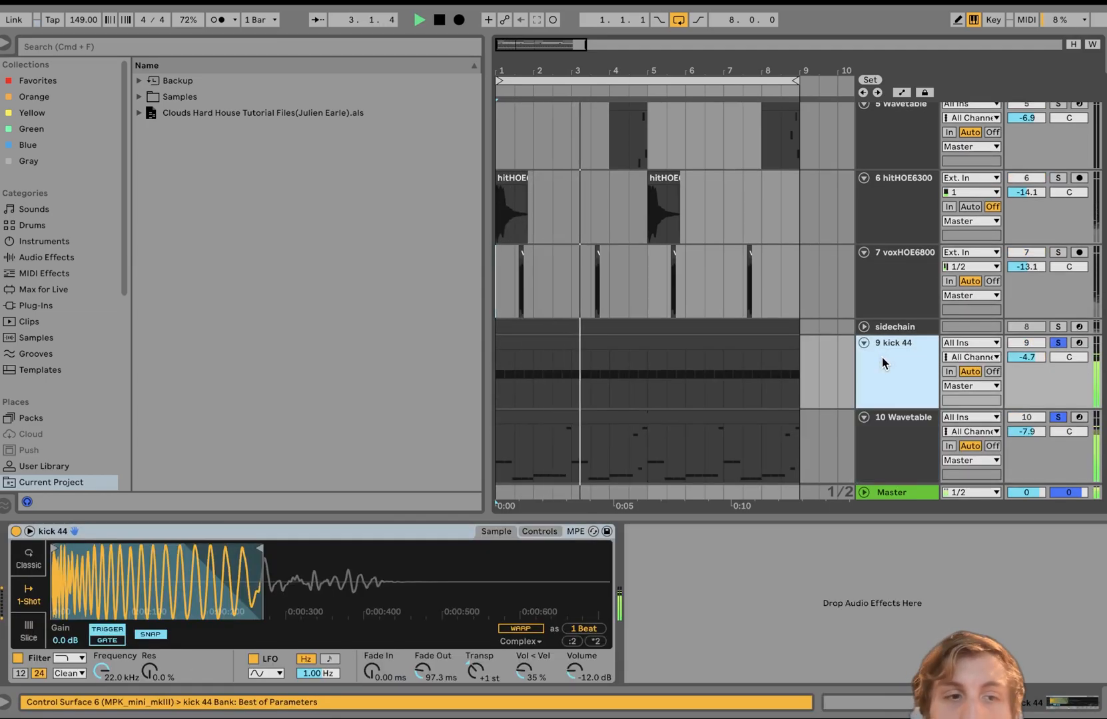
pyautogui.scroll(-3, 882, 357)
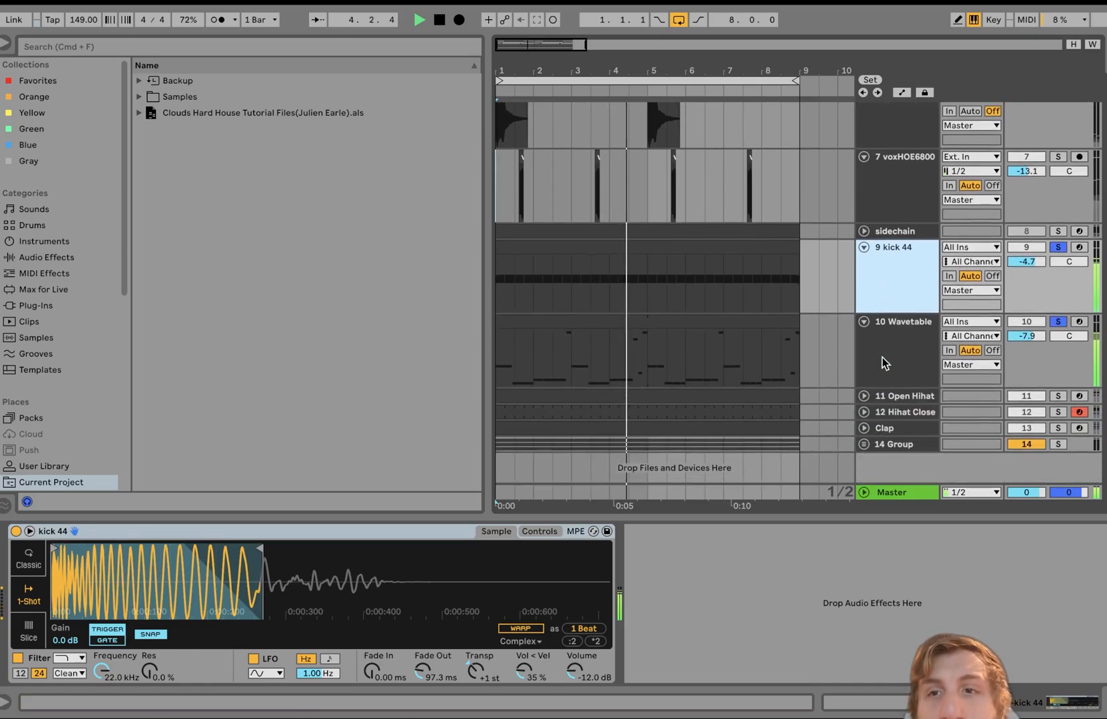
pyautogui.press('space')
pyautogui.press('space')
pyautogui.click(904, 276)
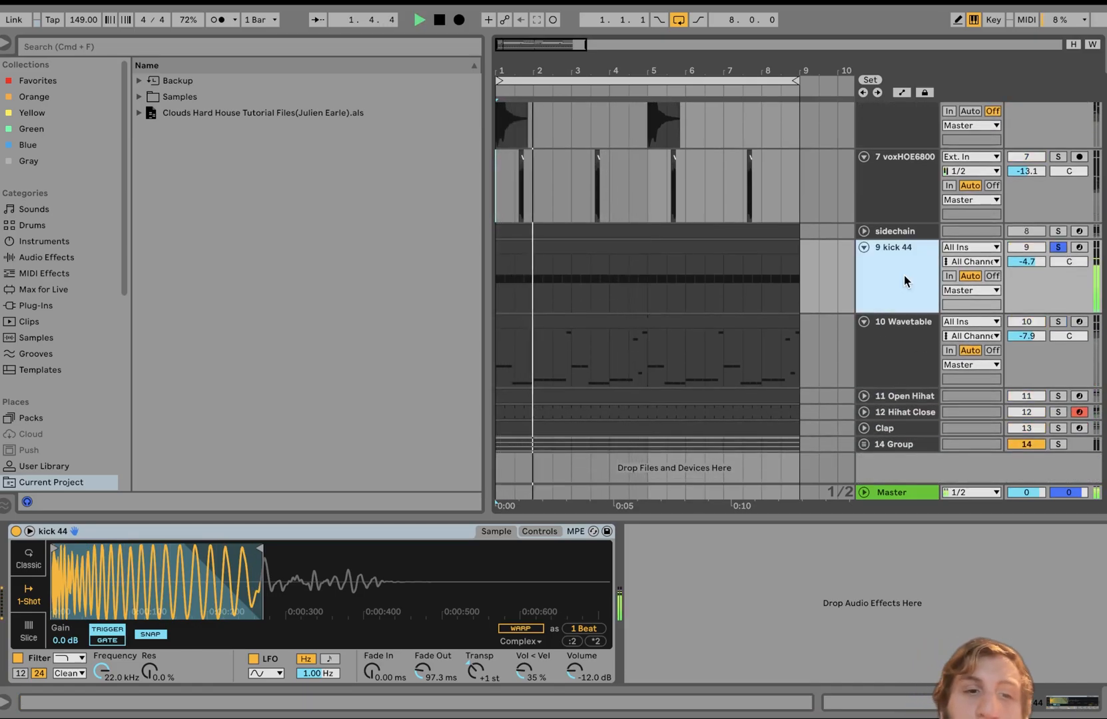
pyautogui.press('space')
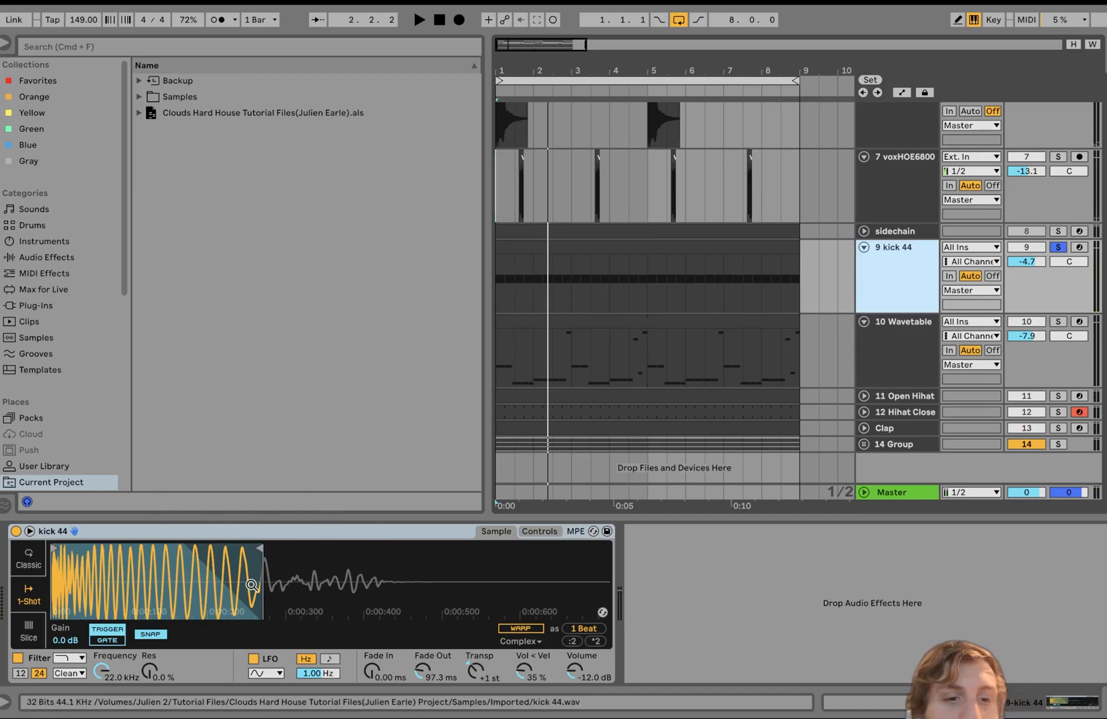
pyautogui.moveTo(250, 577); pyautogui.dragTo(214, 590)
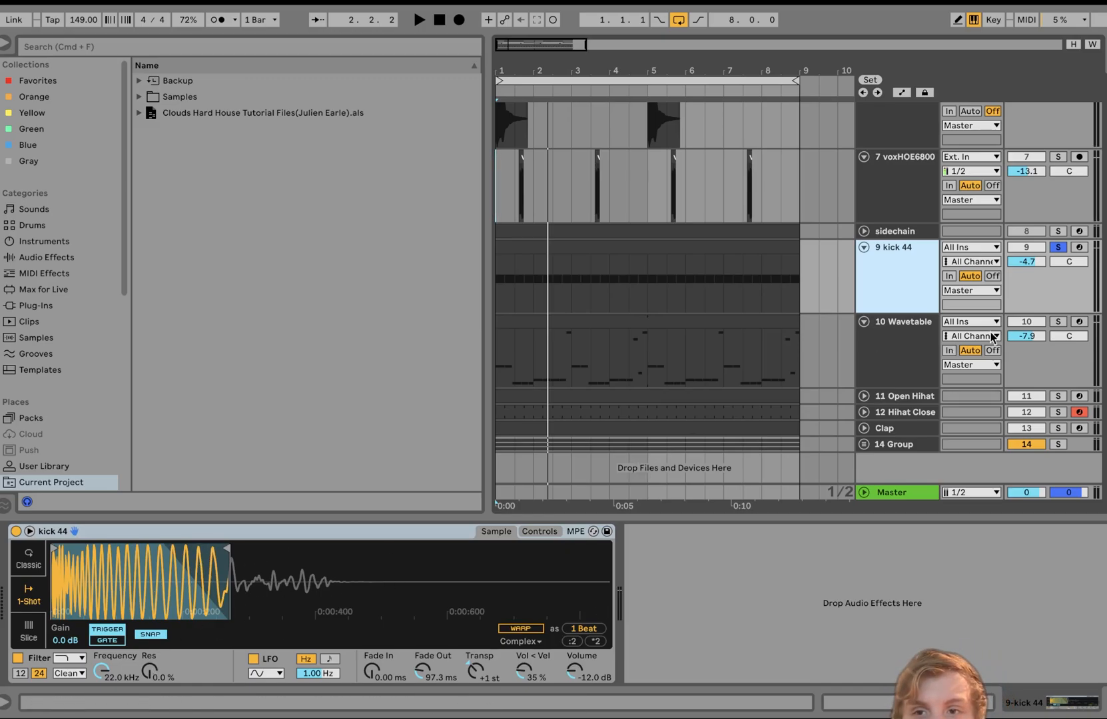
# - Add the 10 Wavetable track to the kick's solo and play both from 1.1.1
pyautogui.click(1057, 322)
pyautogui.press('space')
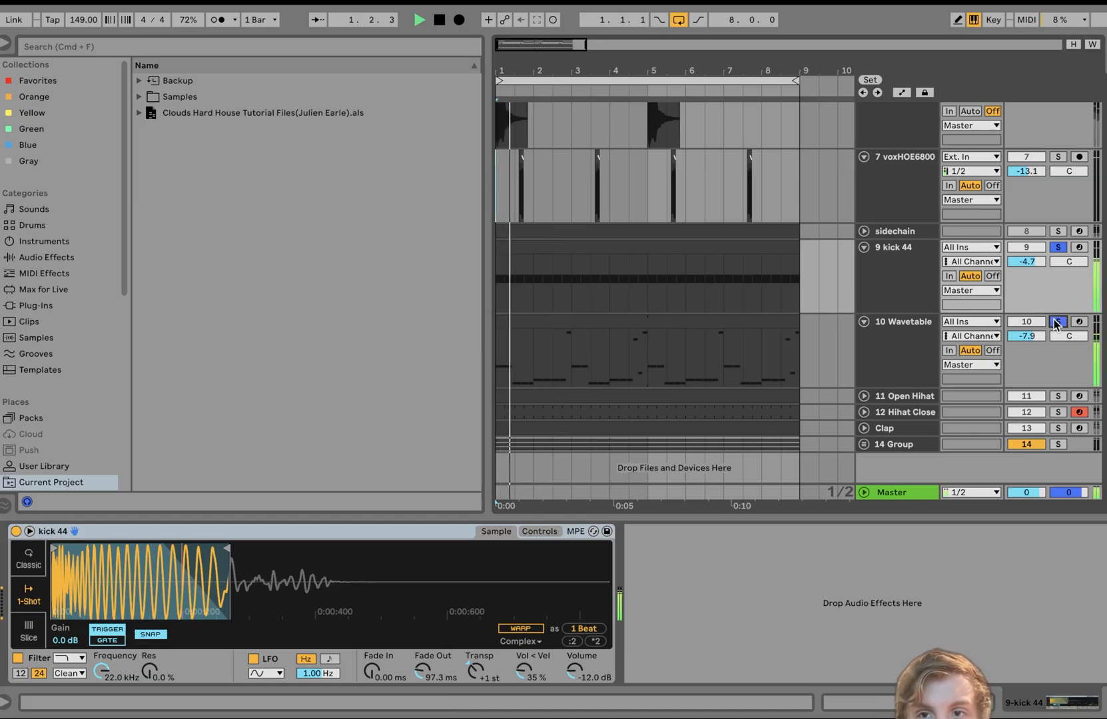
pyautogui.press('space')
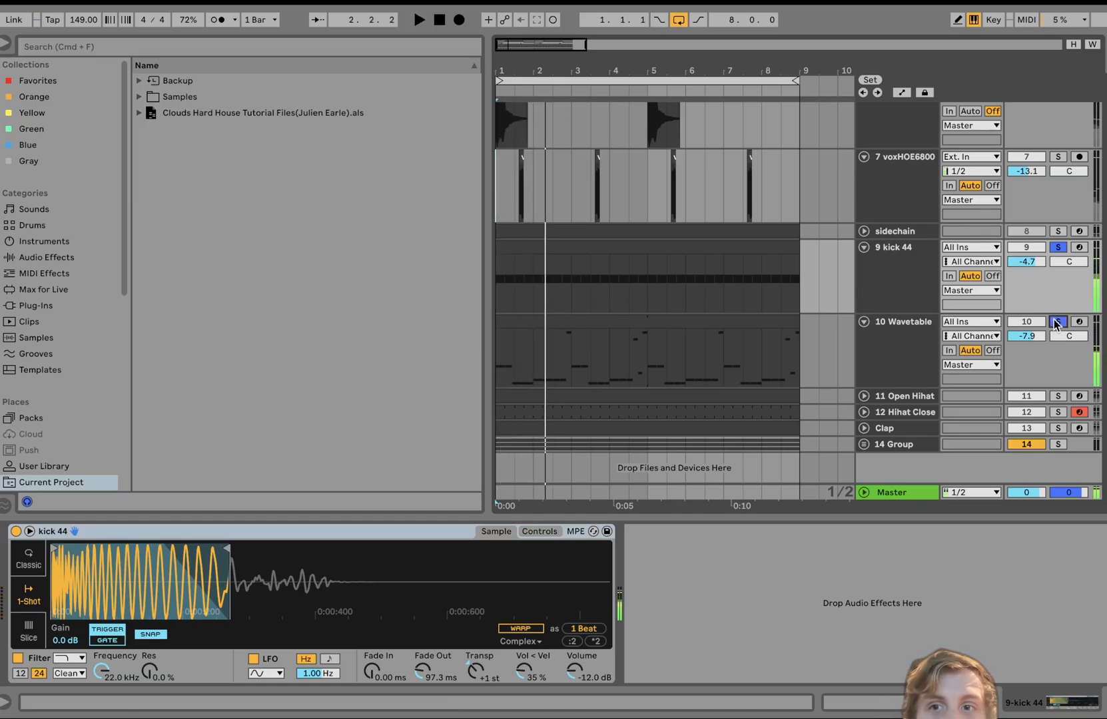
# - Play all tracks from 1.1.1 with the kick and 10 Wavetable unsoloed, and bring up the 10 Wavetable device chain
pyautogui.click(1058, 247)
pyautogui.click(917, 272)
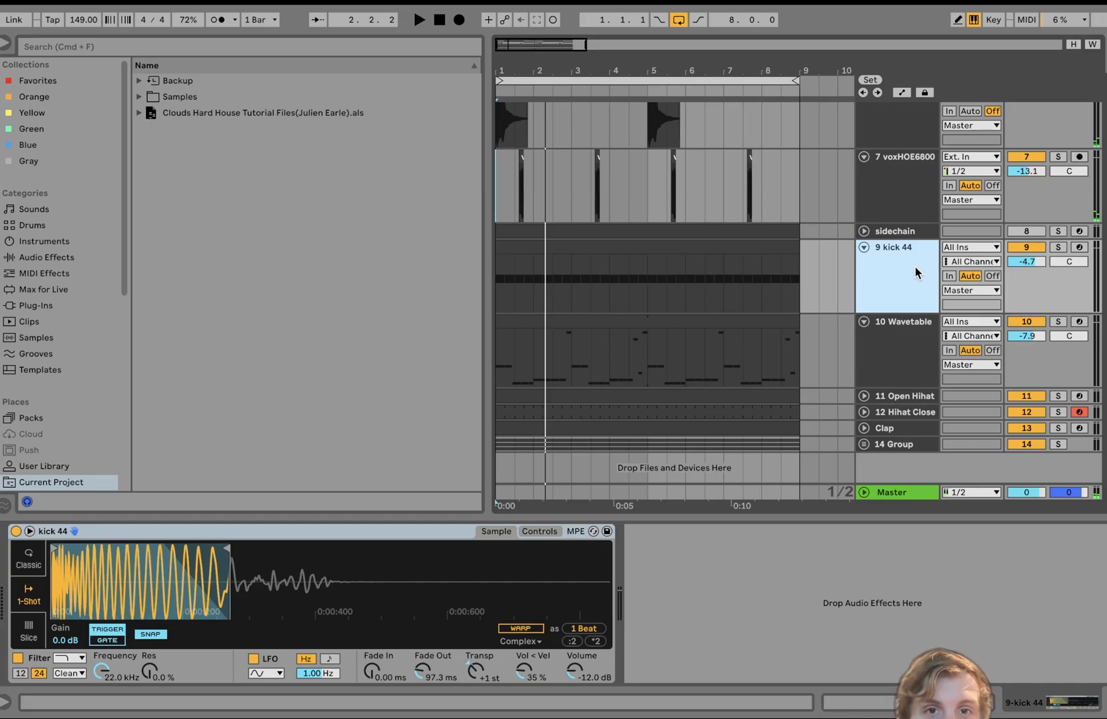
pyautogui.press('space')
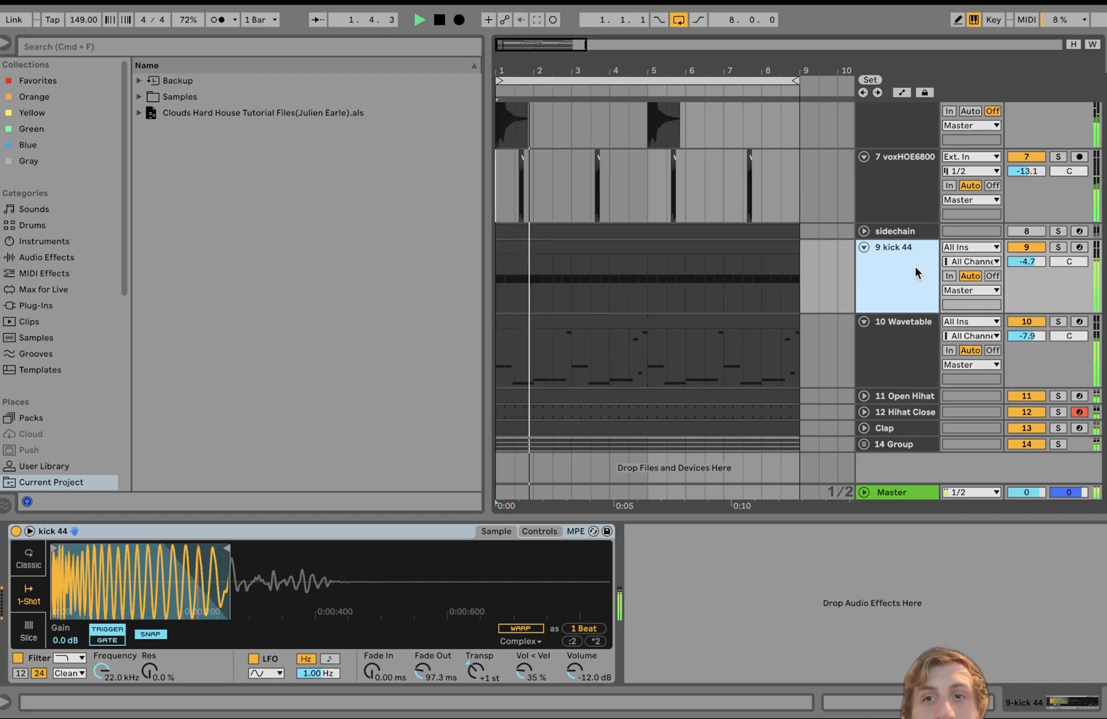
pyautogui.click(886, 331)
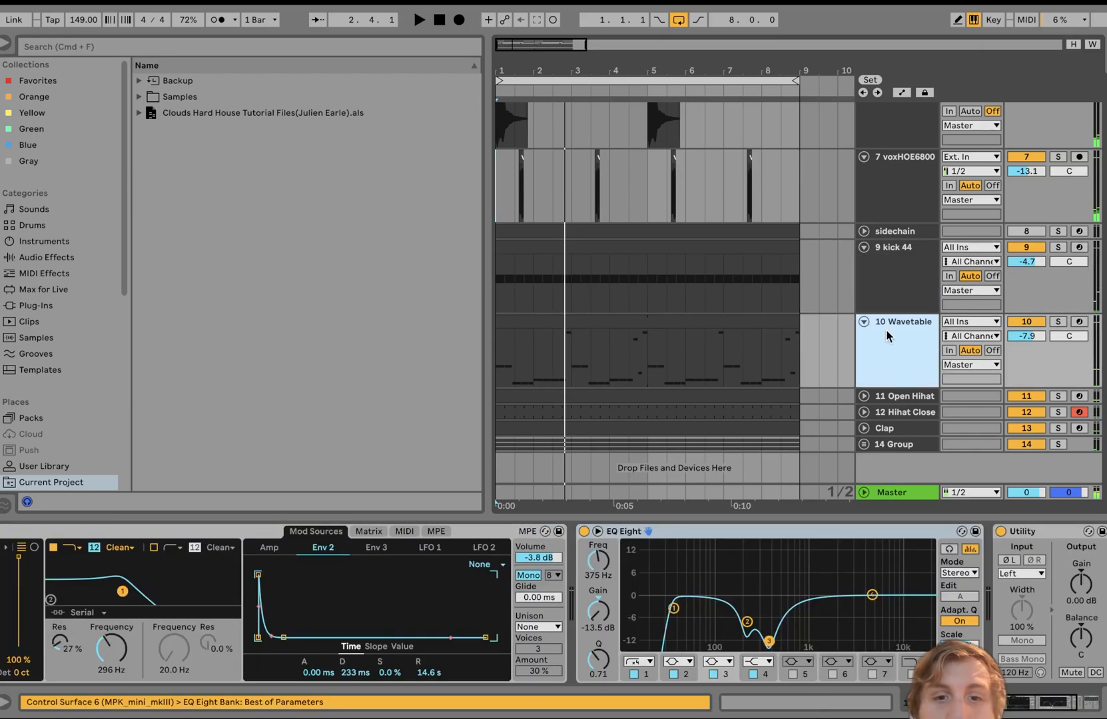
# - Solo the 10 Wavetable track, play it, and examine the bass notes in its MIDI clip
pyautogui.click(1058, 321)
pyautogui.press('space')
pyautogui.doubleClick(680, 325)
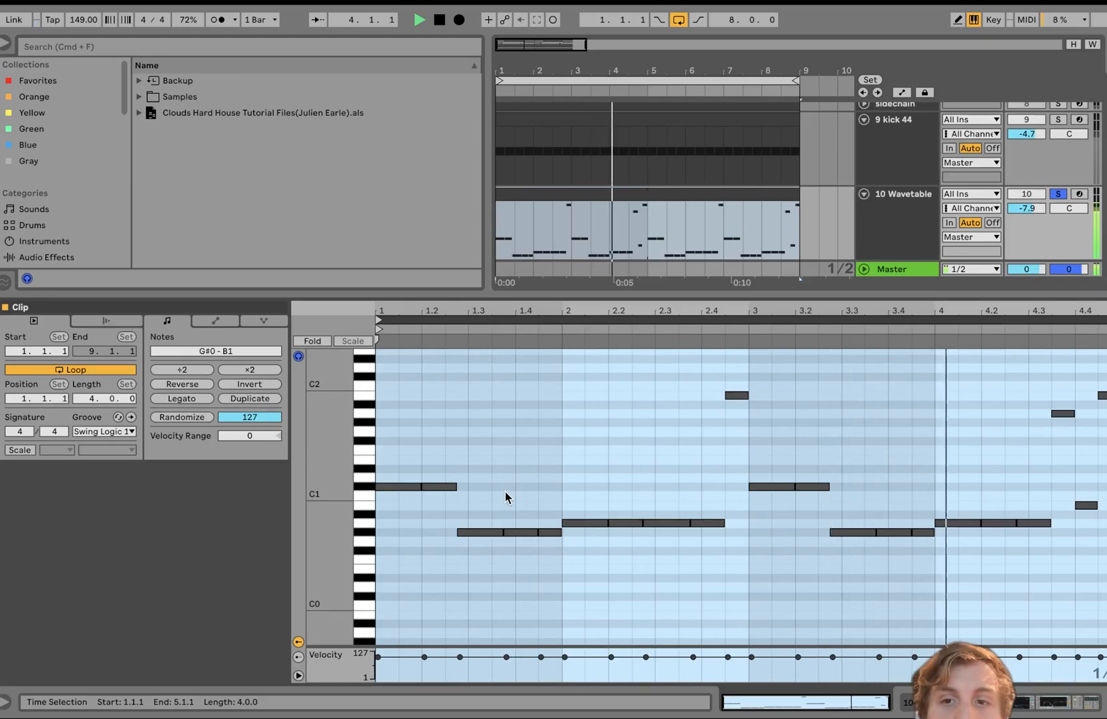
pyautogui.press('space')
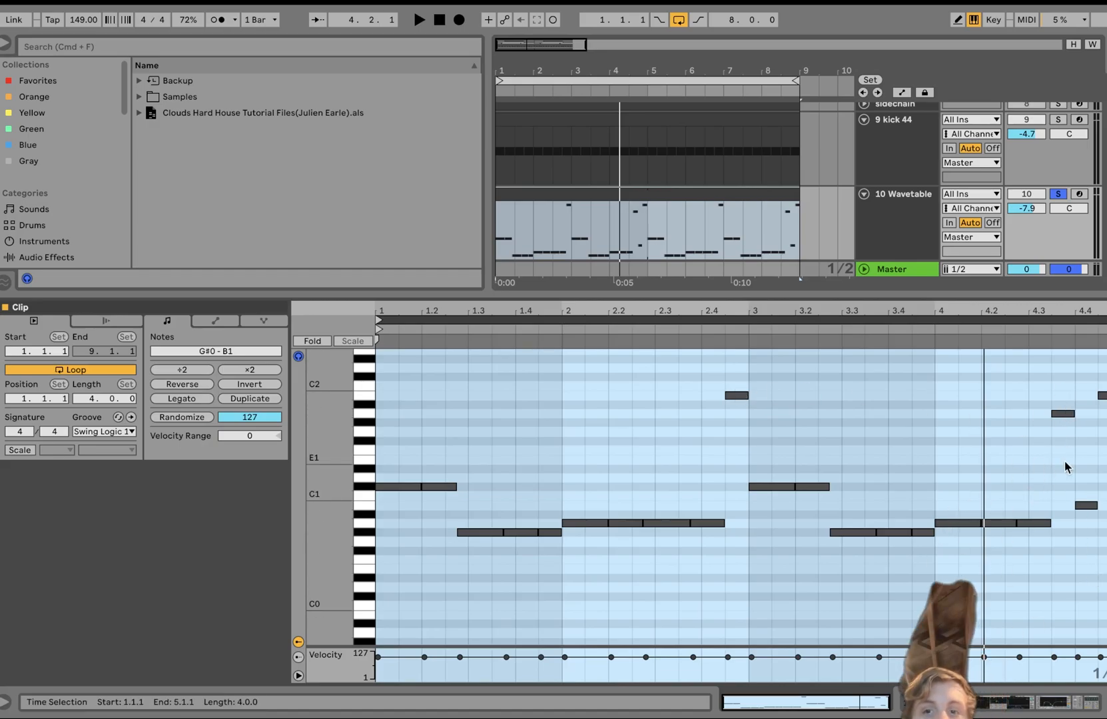
pyautogui.click(652, 192)
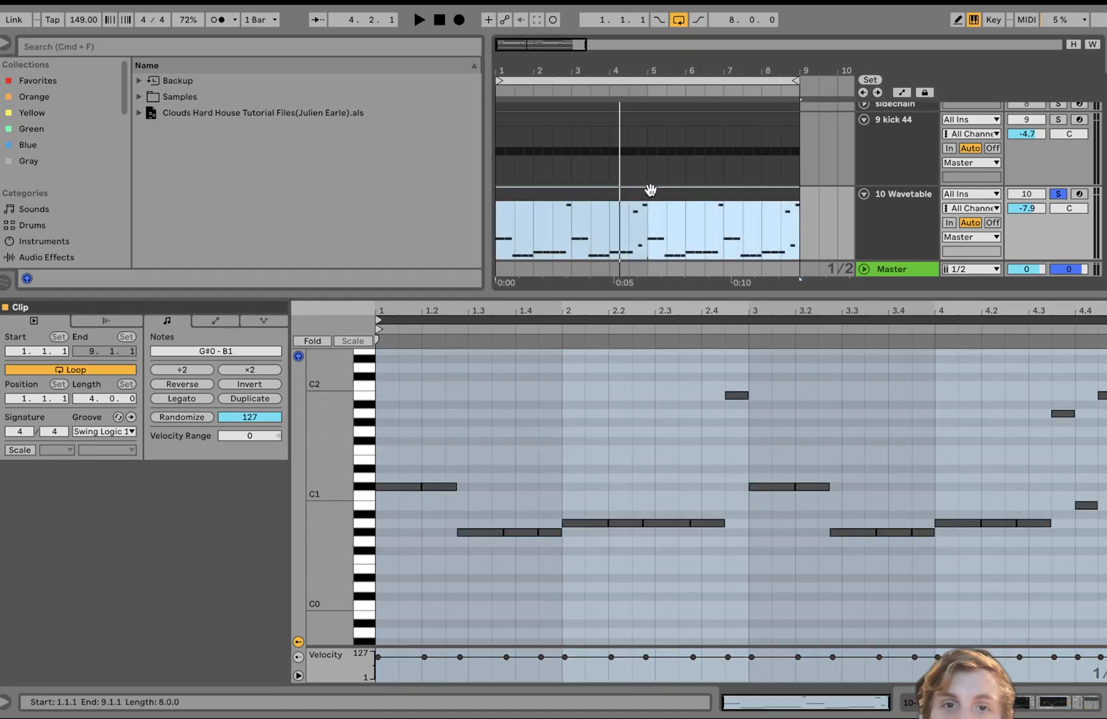
pyautogui.doubleClick(908, 228)
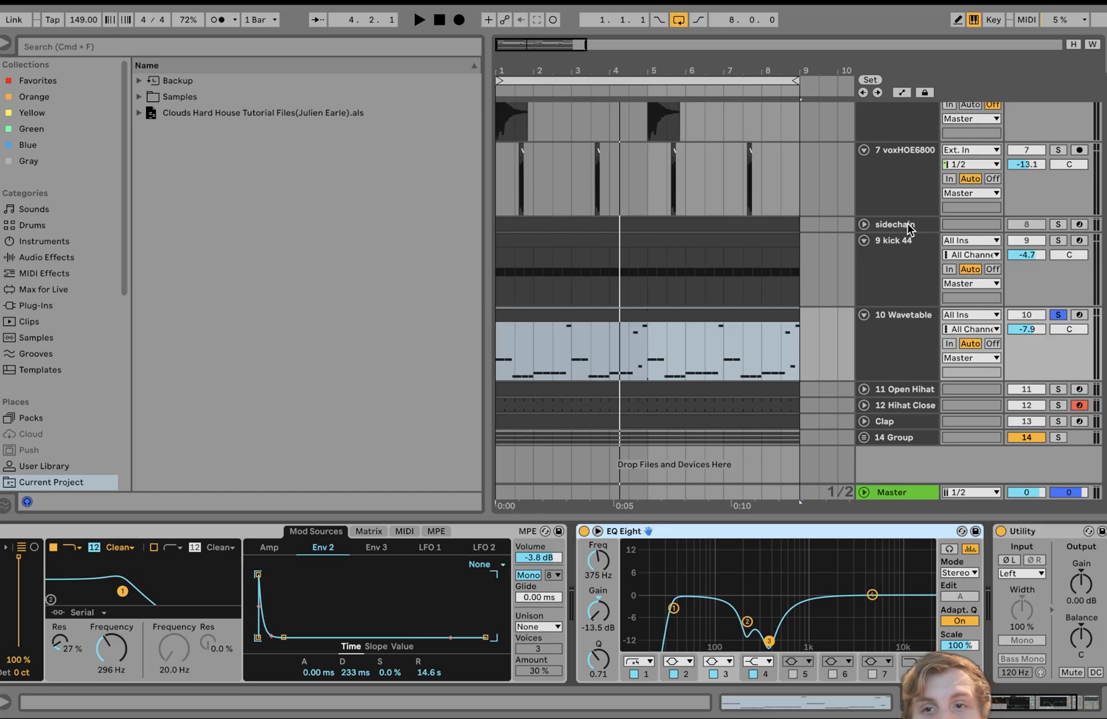
# - Add the 9 kick 44 and 11 Open Hihat tracks to the solo and play them together with the bass
pyautogui.click(1056, 240)
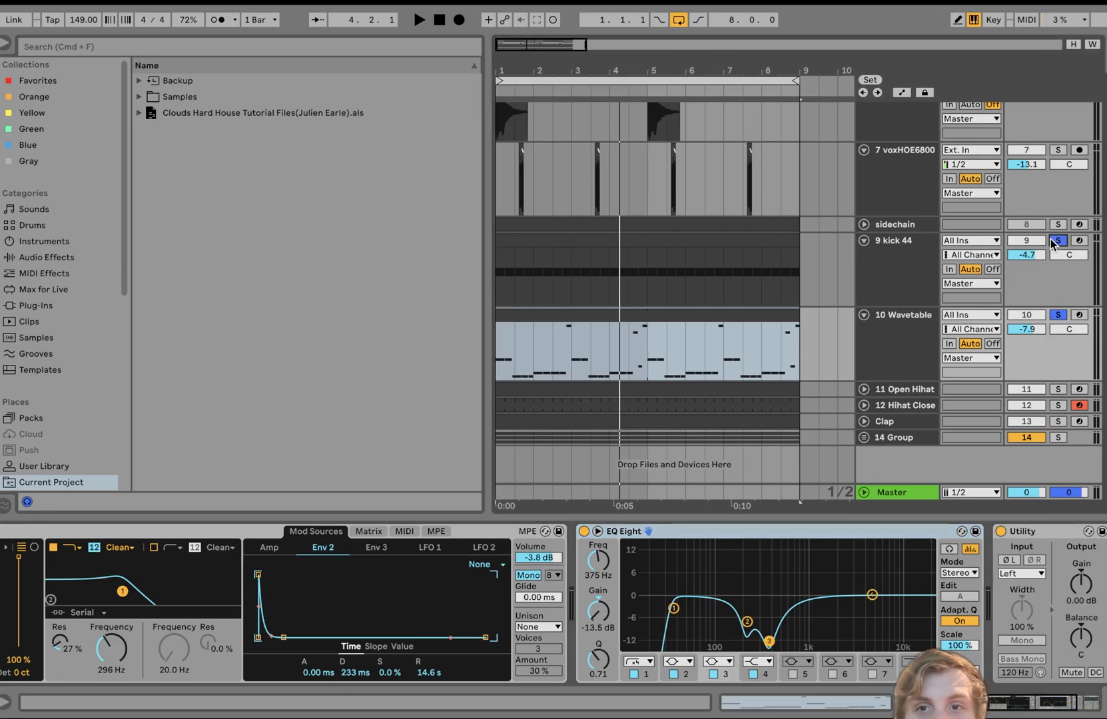
pyautogui.press('space')
pyautogui.click(1059, 389)
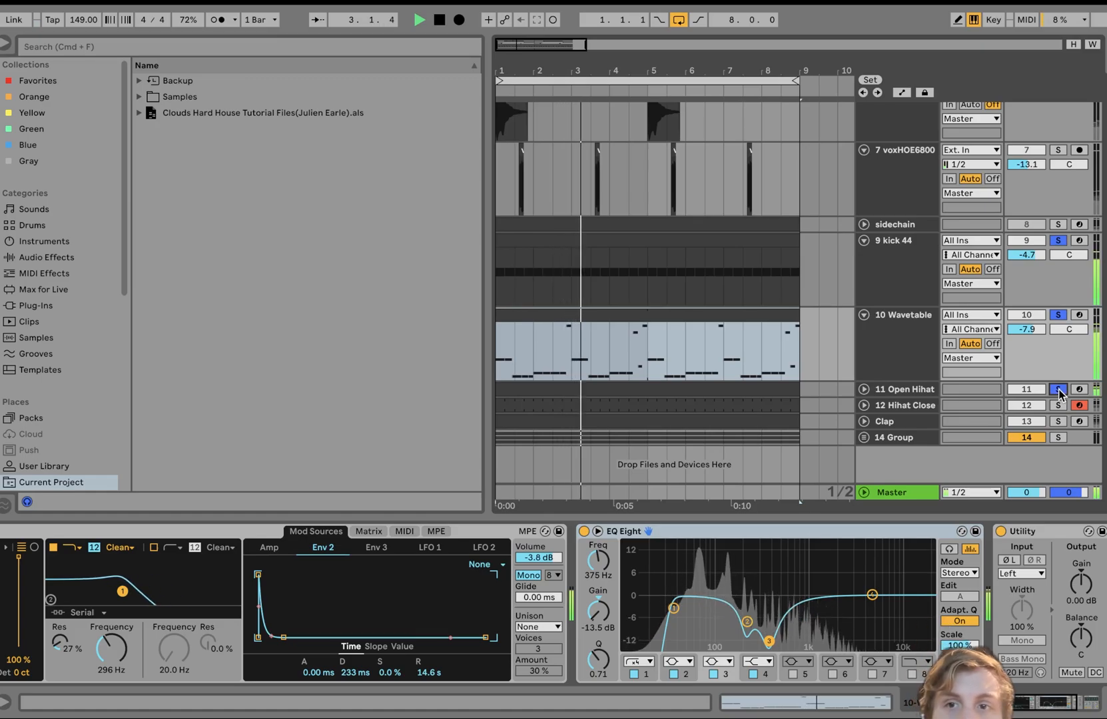
pyautogui.press('space')
# - Reduce the solo to the 10 Wavetable track alone and review its MIDI clip again
pyautogui.click(909, 352)
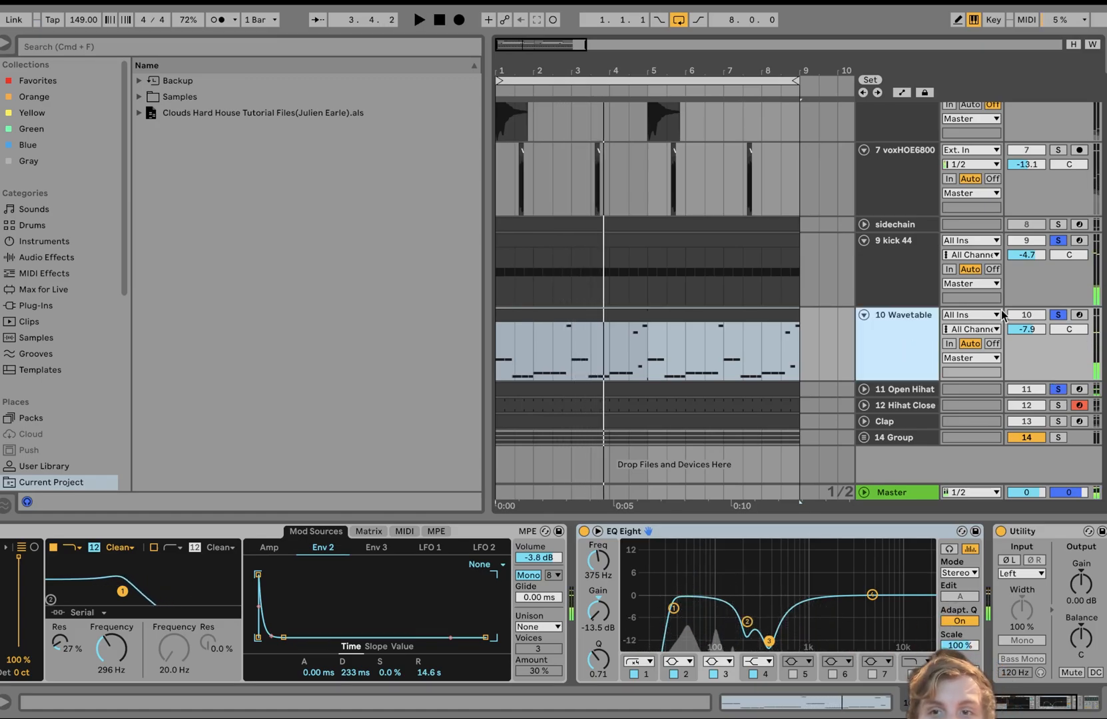
pyautogui.click(1059, 316)
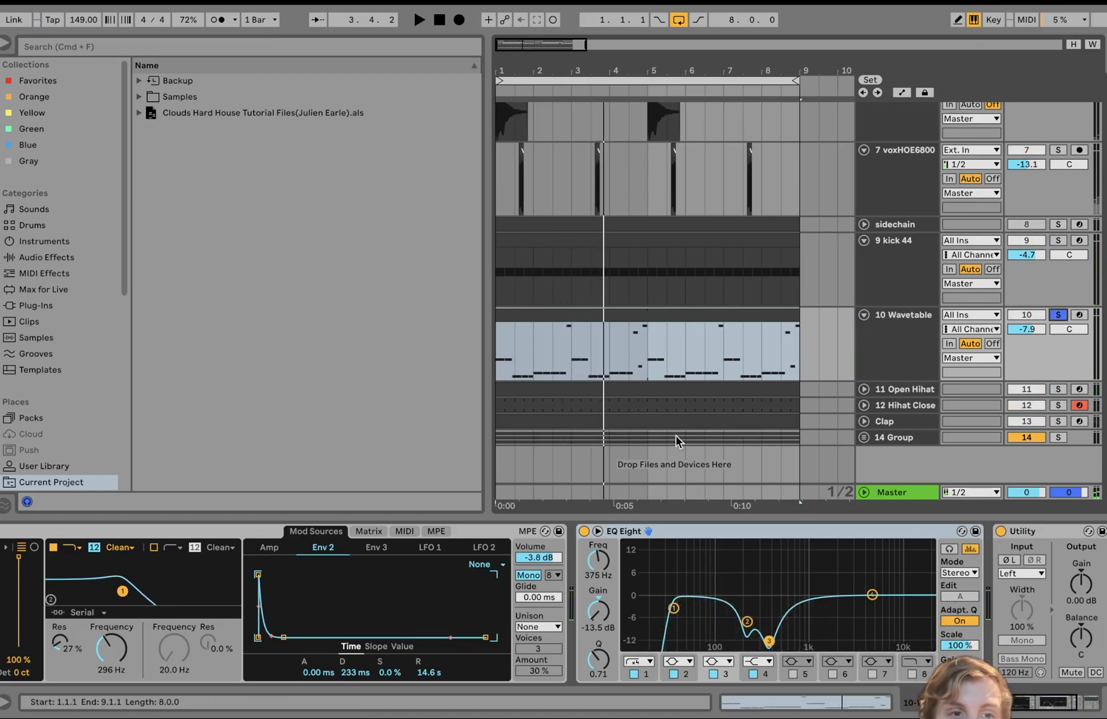
pyautogui.doubleClick(590, 330)
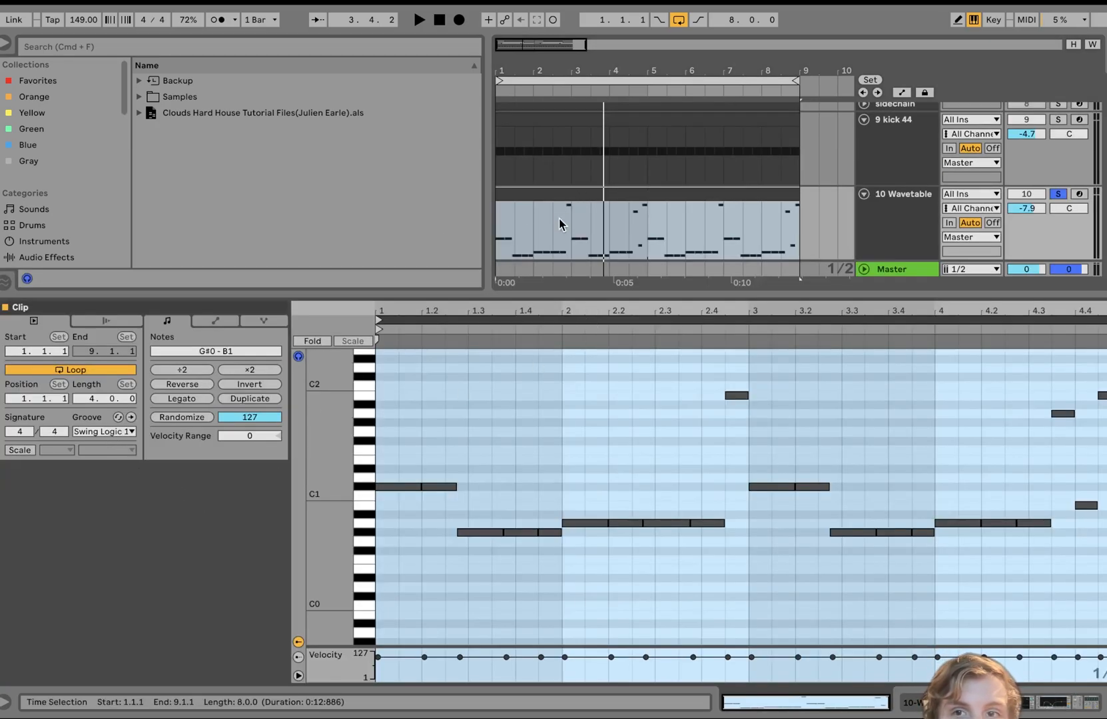
pyautogui.click(895, 251)
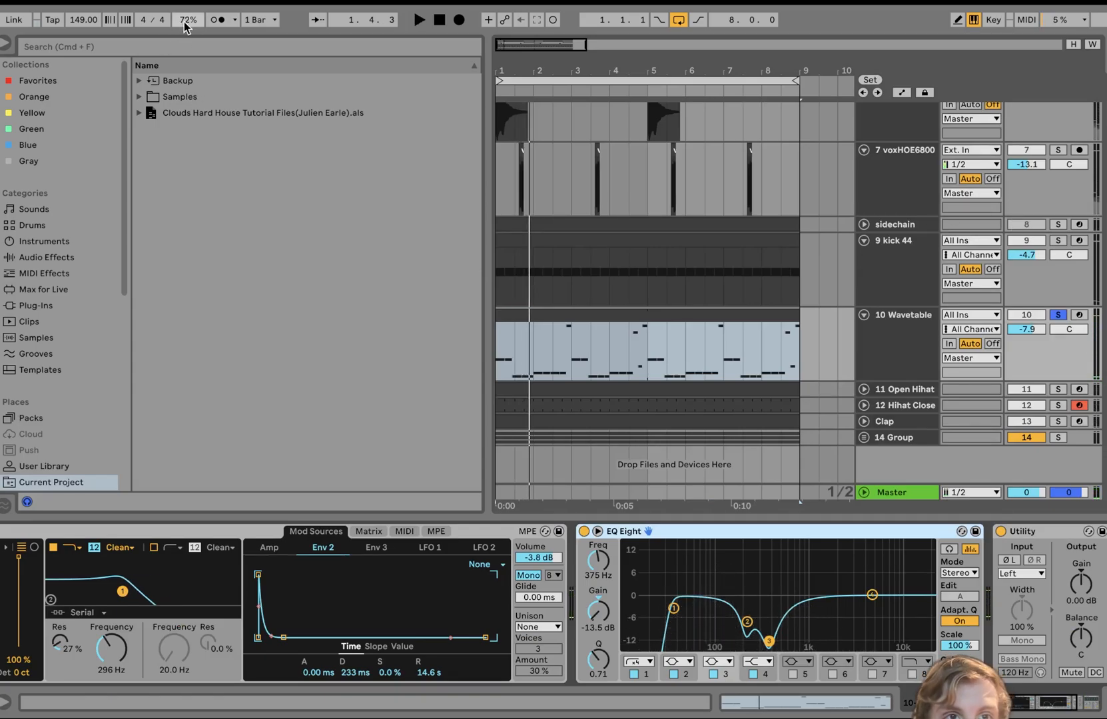
# - Inspect the Basic Shapes waveforms and settings of Osc 1 and Osc 2 in the bass's Wavetable instrument
pyautogui.hscroll(-8, 219, 624)
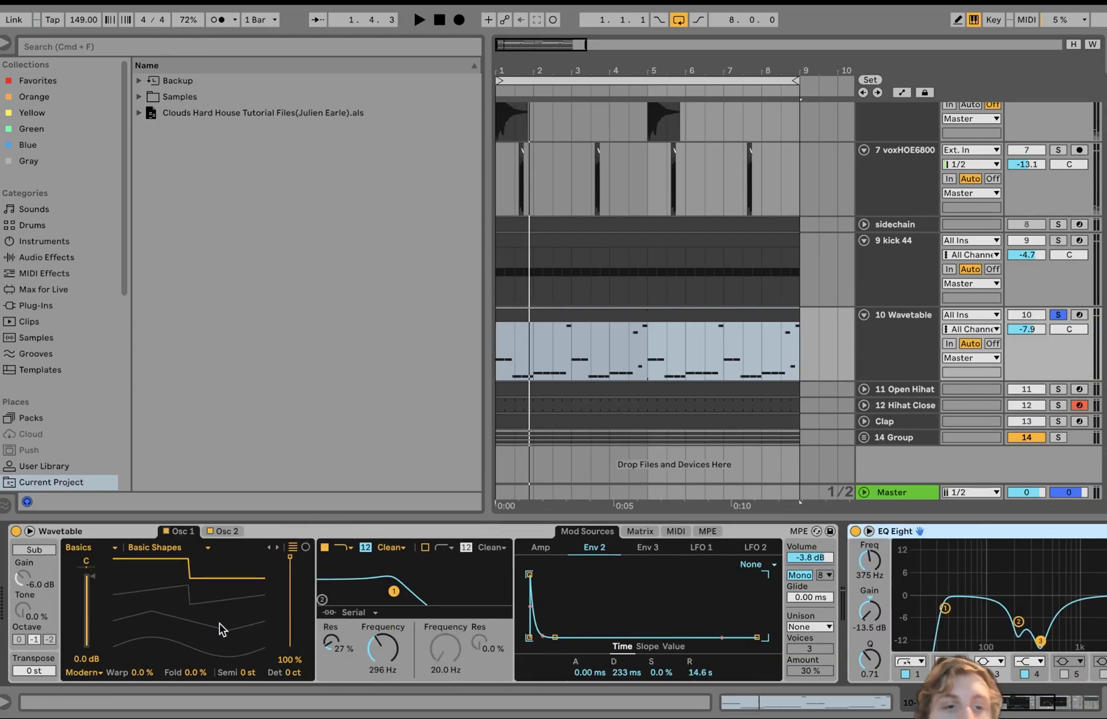
pyautogui.click(226, 532)
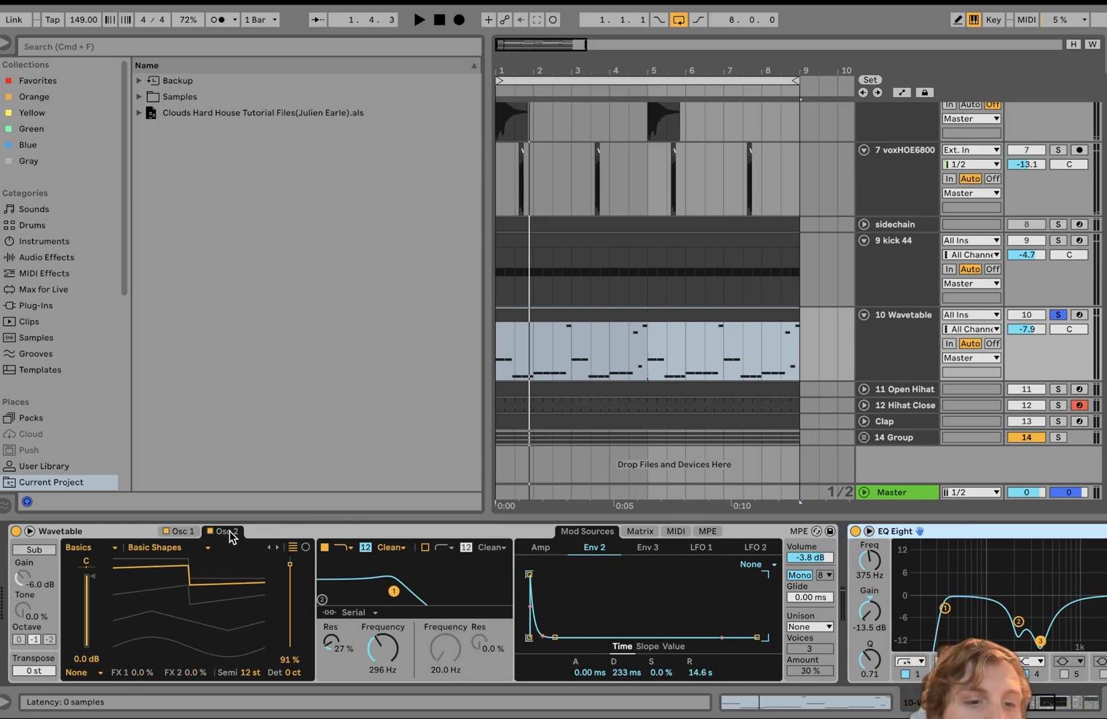
pyautogui.click(187, 532)
pyautogui.click(233, 532)
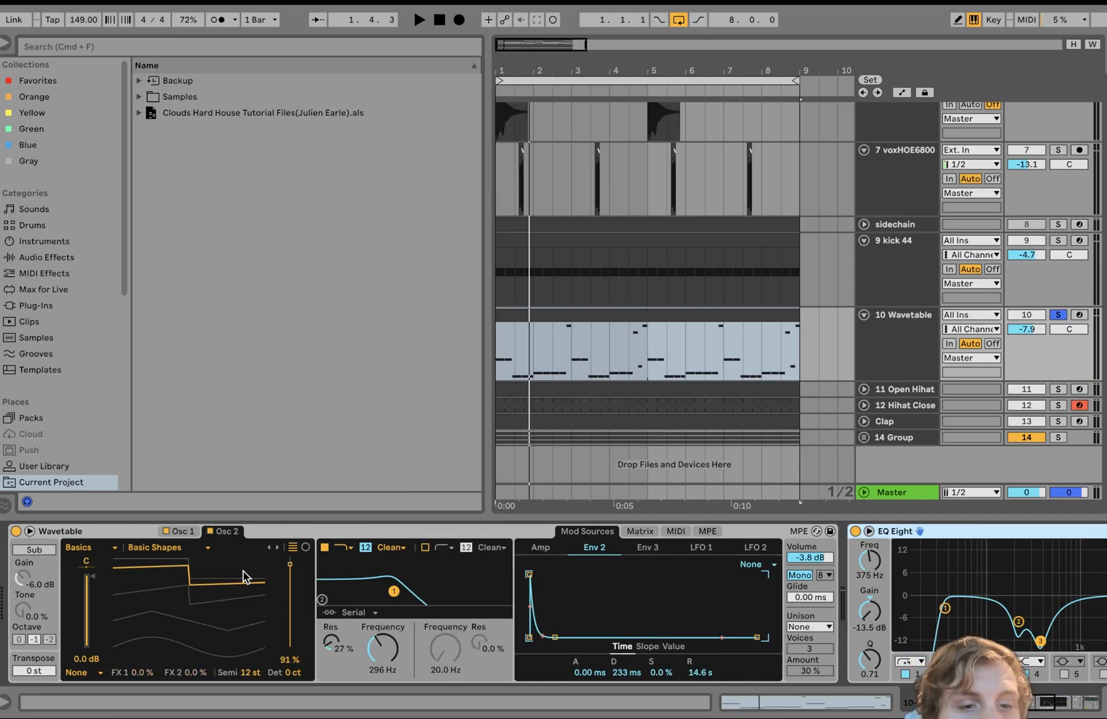
# - Play the soloed bass to compare Wavetable's first filter on and off, and leave the filter switched on
pyautogui.press('space')
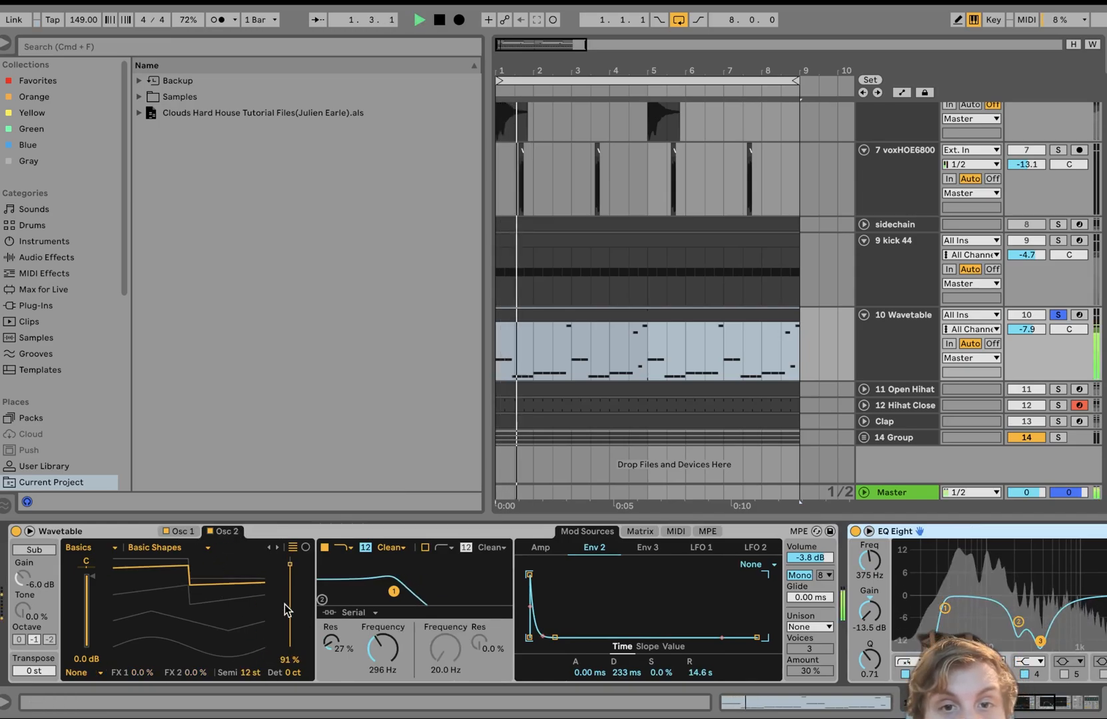
pyautogui.click(324, 547)
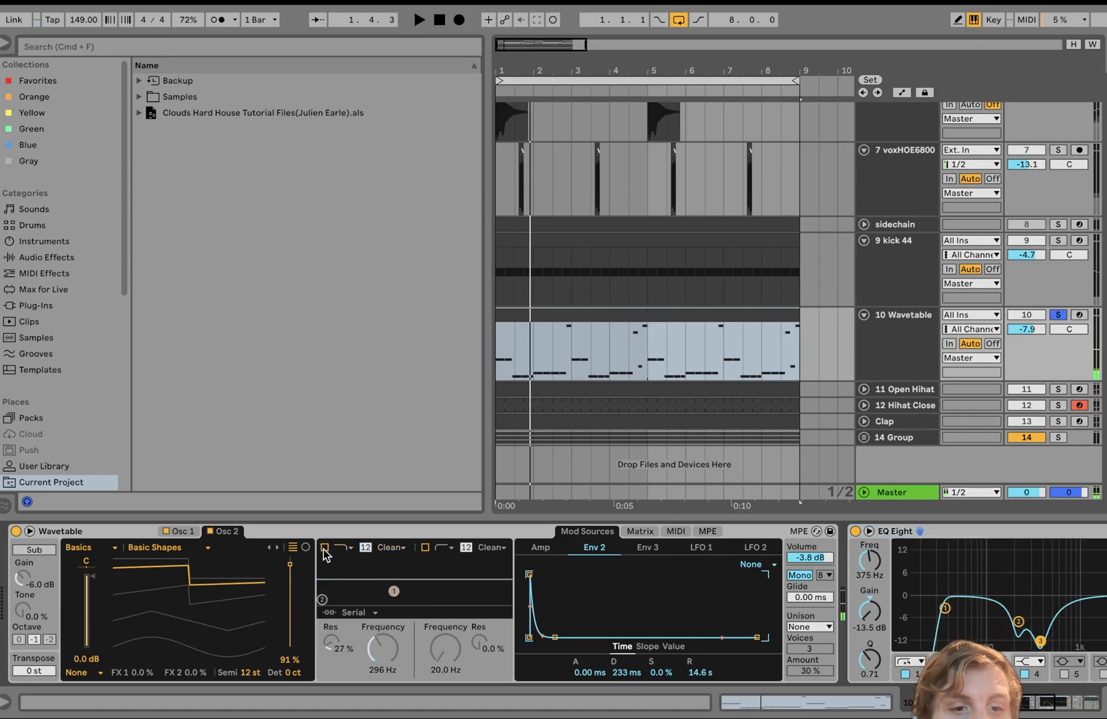
pyautogui.press('space')
pyautogui.click(324, 548)
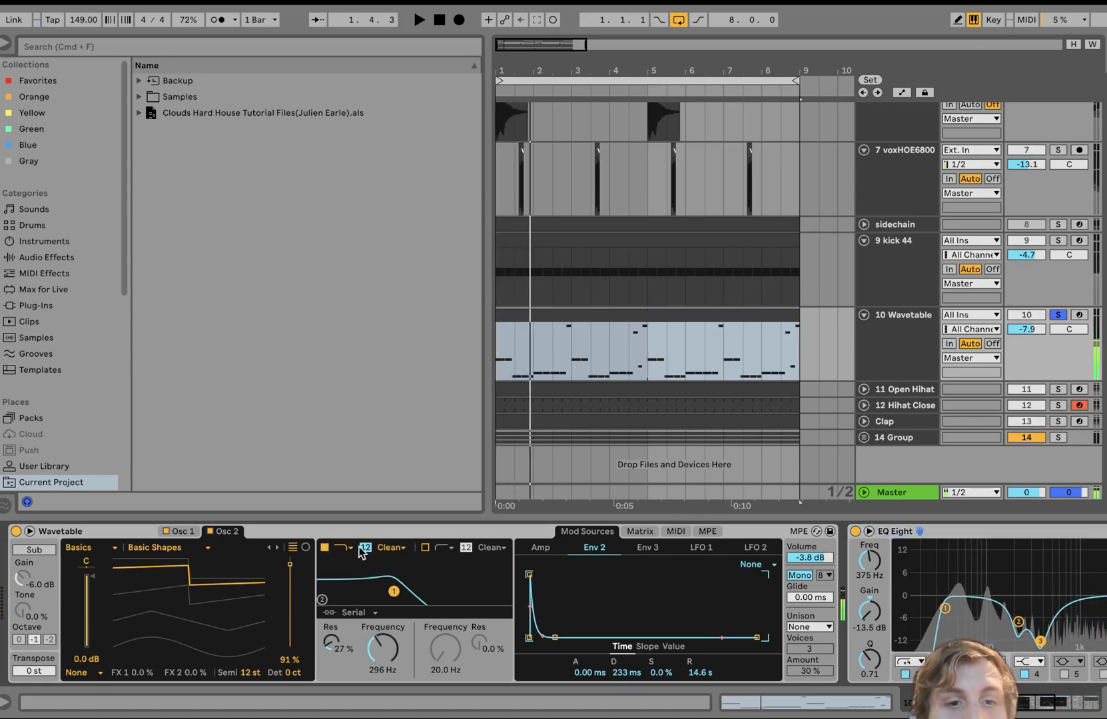
# - Examine the Env 2 modulation of Filter 1 Freq in Wavetable's matrix and play the soloed bass with that envelope shown
pyautogui.click(640, 532)
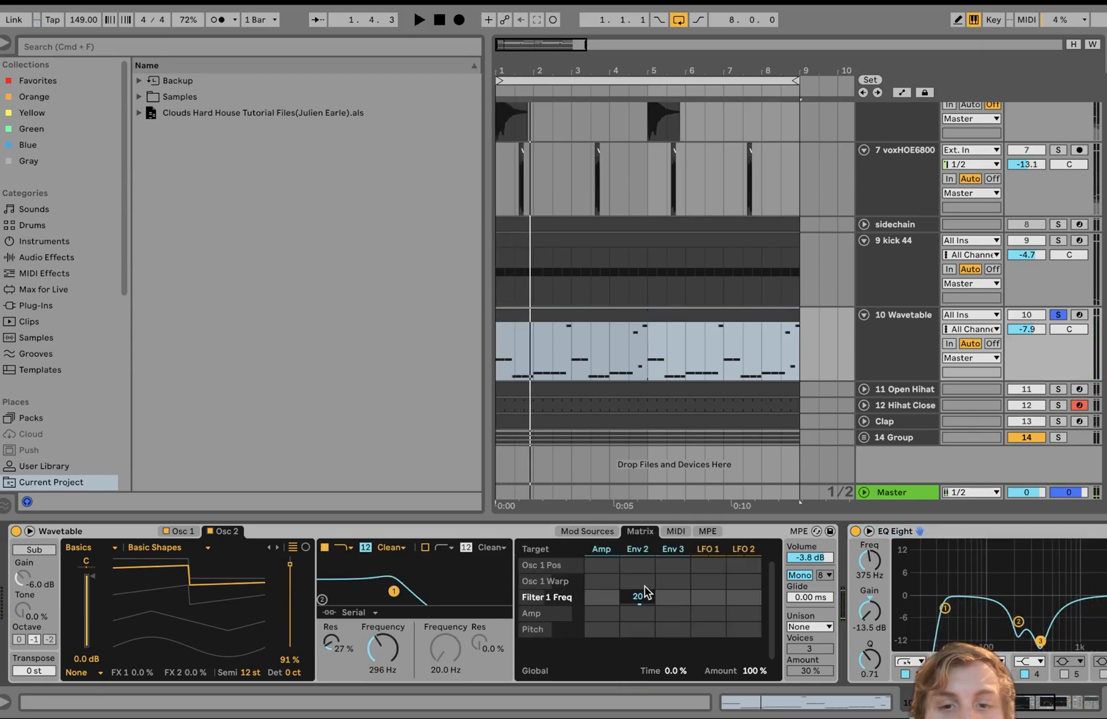
pyautogui.click(588, 532)
pyautogui.press('space')
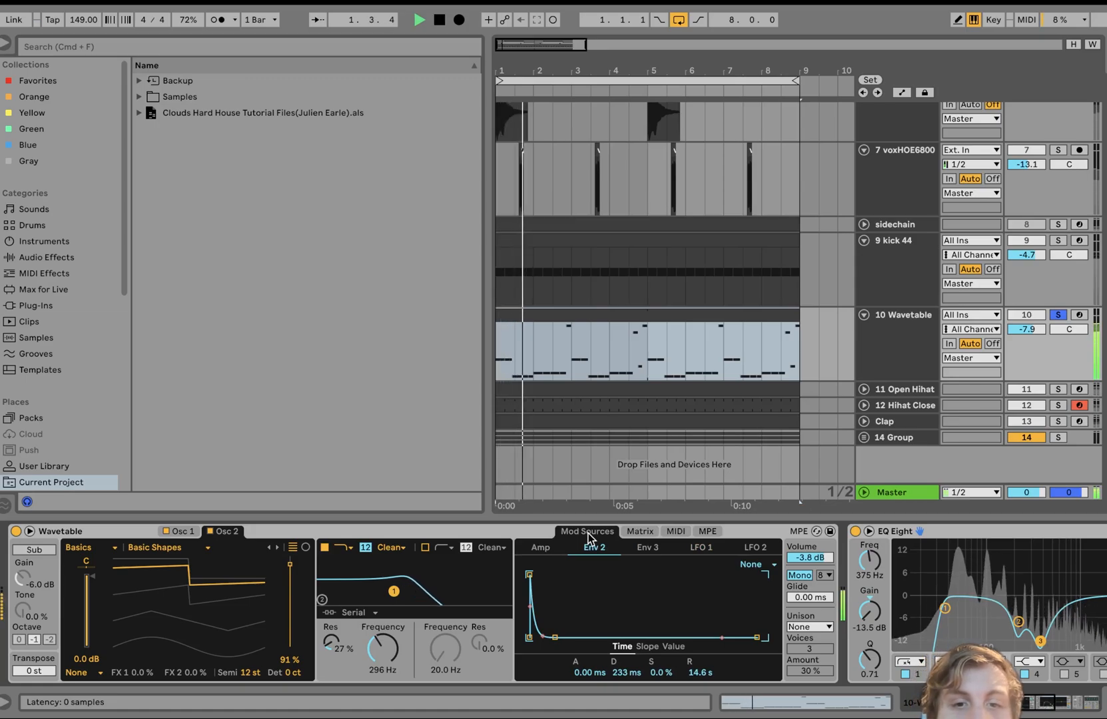
pyautogui.press('space')
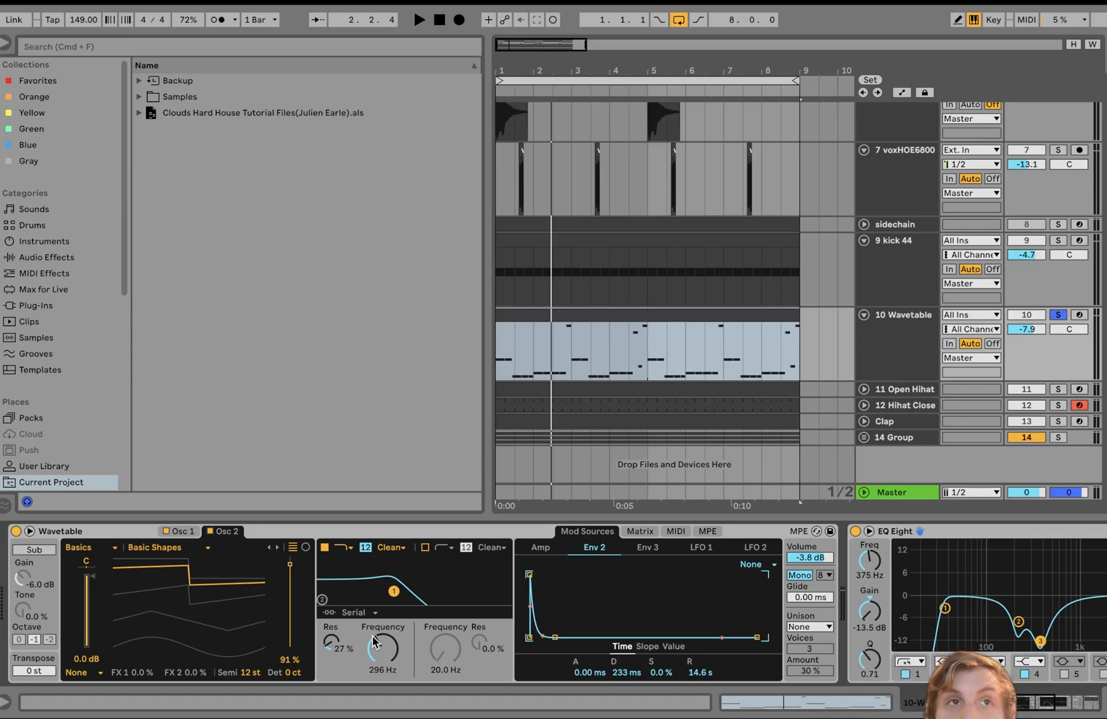
pyautogui.press('space')
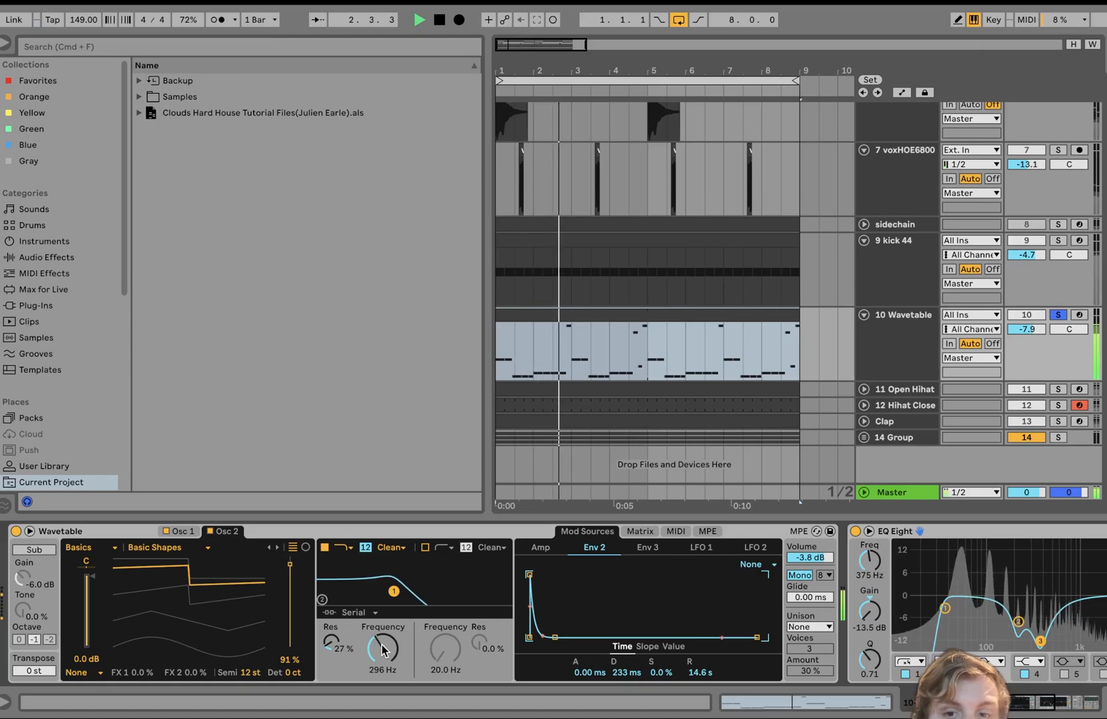
pyautogui.press('space')
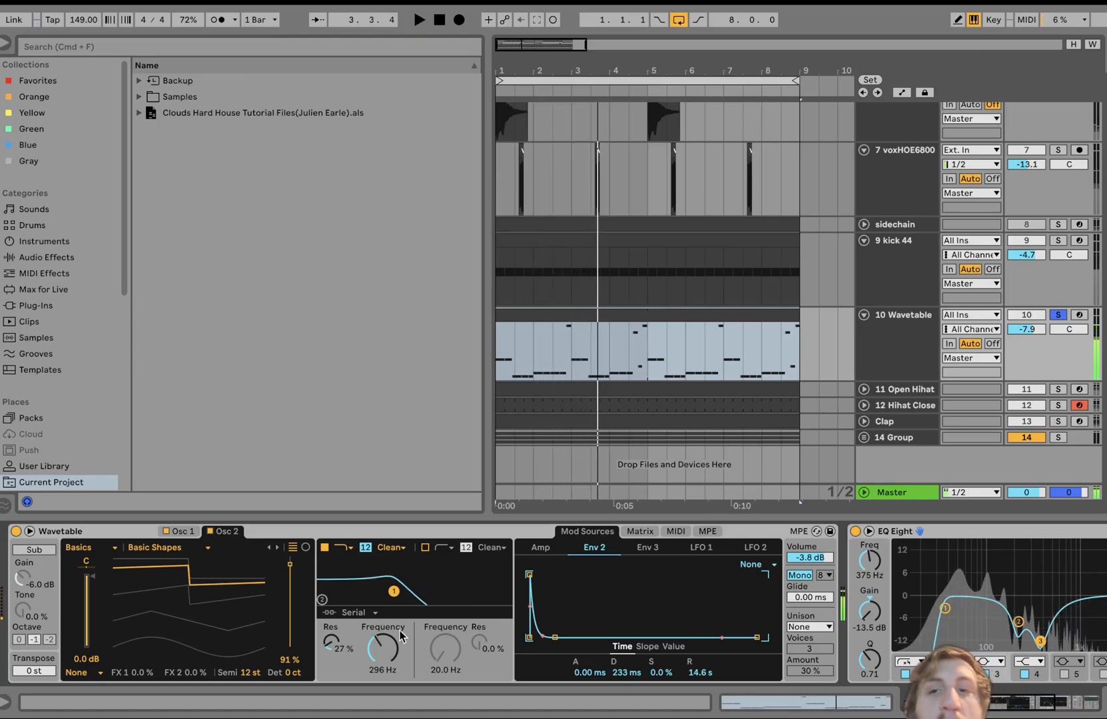
# - Unsolo the 10 Wavetable track and play all tracks while lowering Wavetable's first filter frequency to 116 Hz
pyautogui.click(1057, 315)
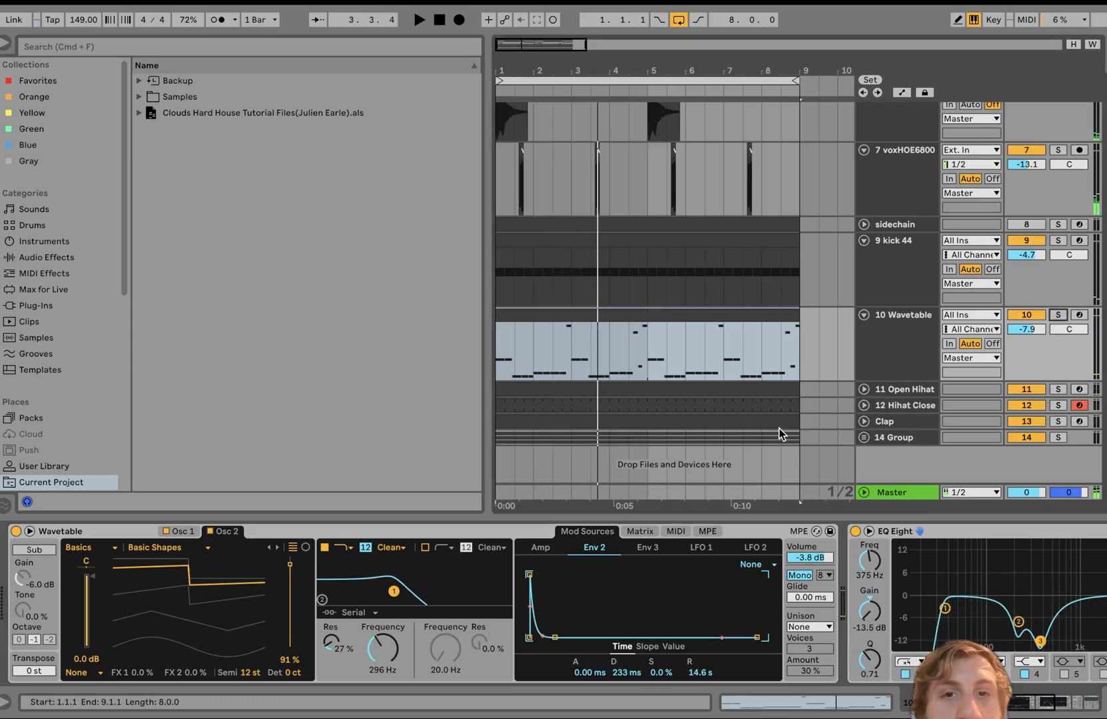
pyautogui.press('space')
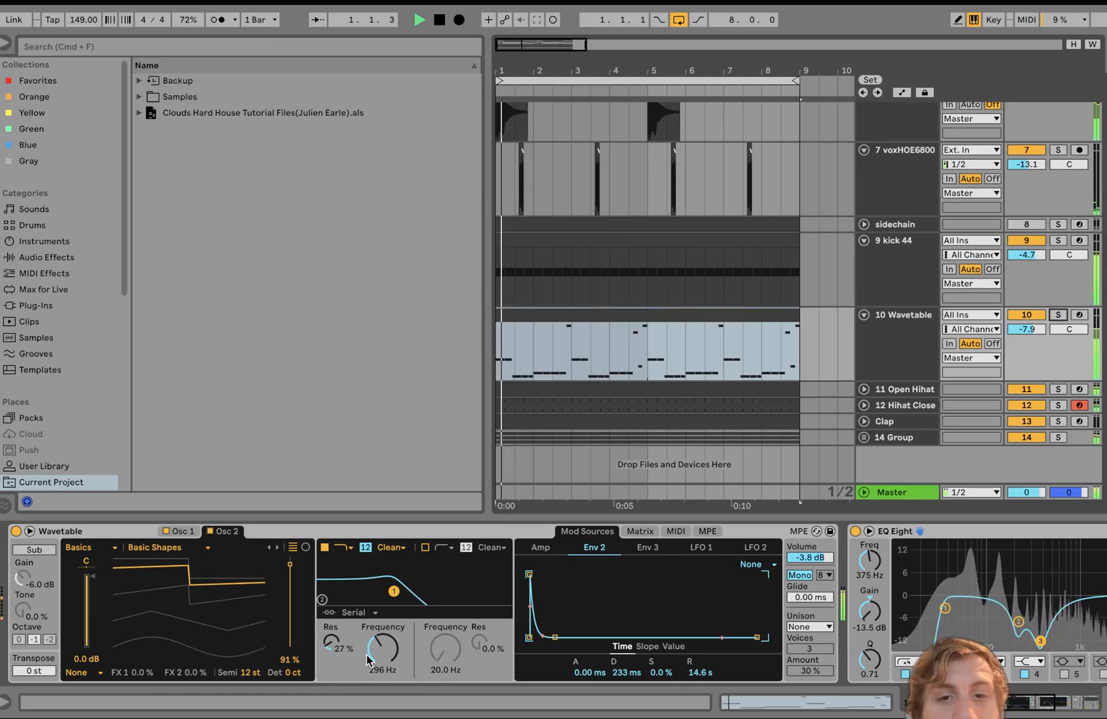
pyautogui.moveTo(387, 660); pyautogui.dragTo(385, 651)
pyautogui.press('space')
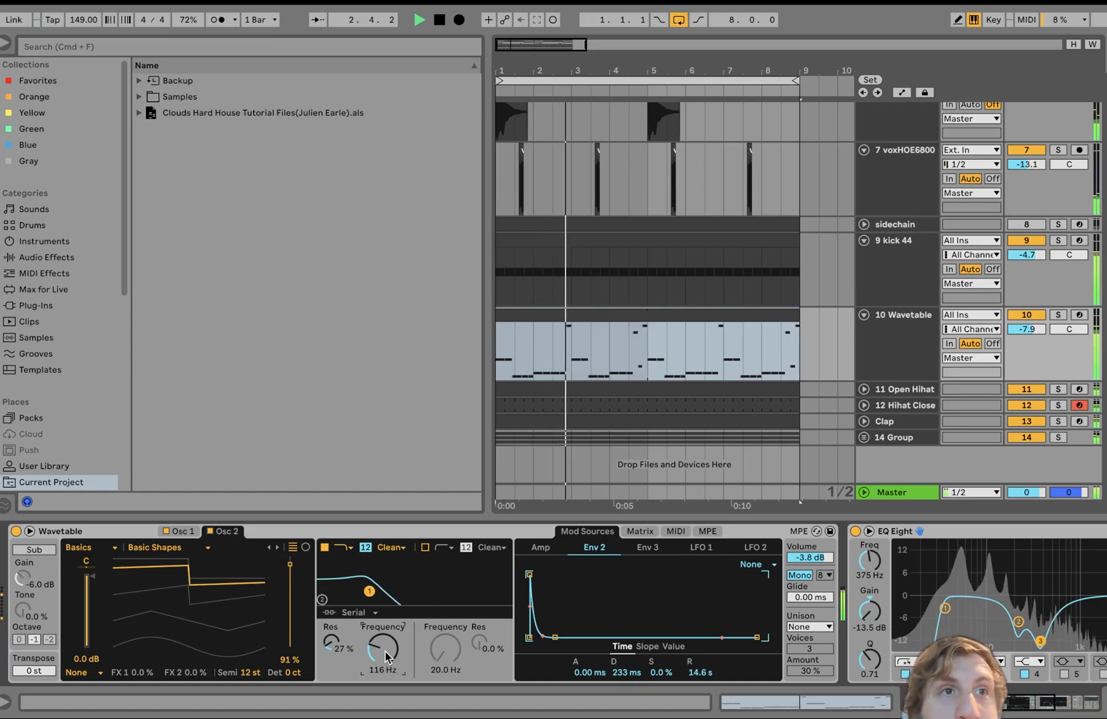
# - Return Wavetable's first filter frequency to 296 Hz and play all tracks again to compare
pyautogui.press('space')
pyautogui.moveTo(385, 657)
pyautogui.mouseDown()
pyautogui.moveTo(385, 635)
pyautogui.moveTo(387, 666)
pyautogui.mouseUp()
pyautogui.press('space')
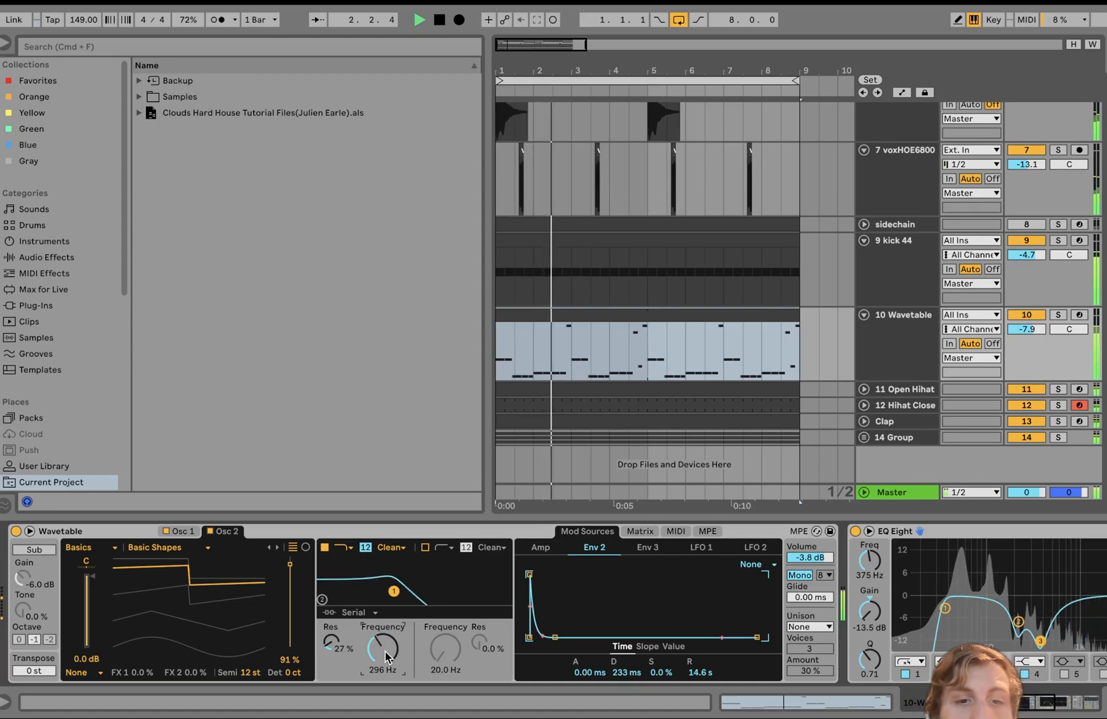
pyautogui.moveTo(387, 656); pyautogui.dragTo(387, 648)
pyautogui.press('space')
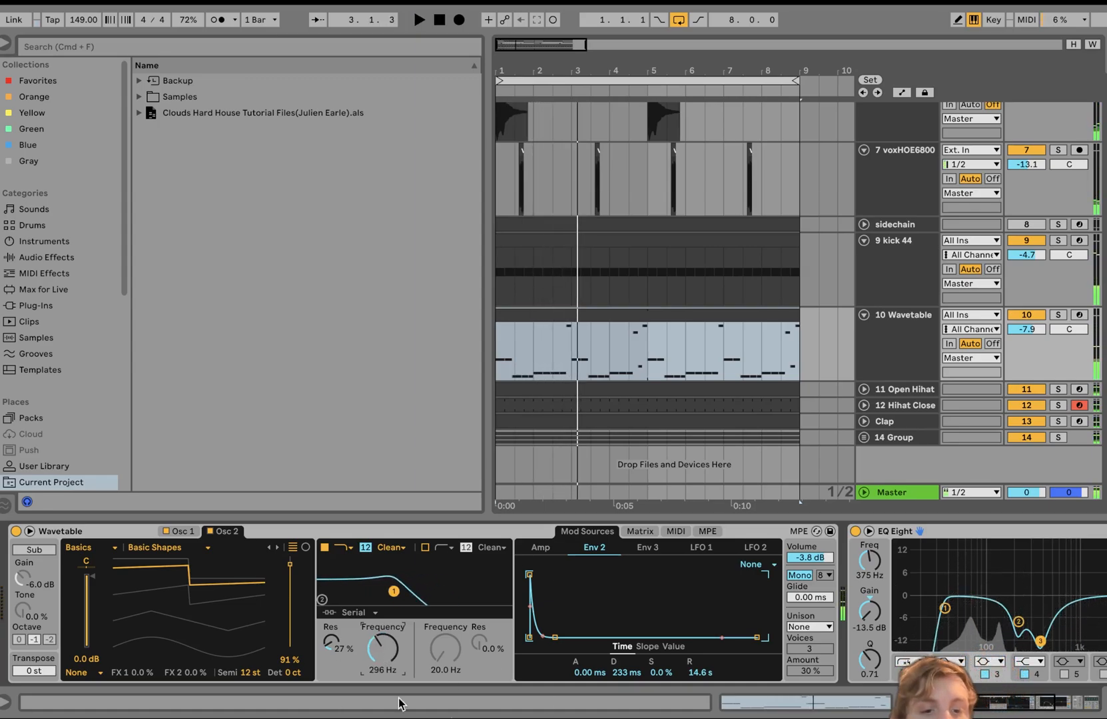
# - Solo the 10 Wavetable track, bypass its EQ Eight, and play the bass, including the passage from 4.3.1
pyautogui.hscroll(10, 363, 603)
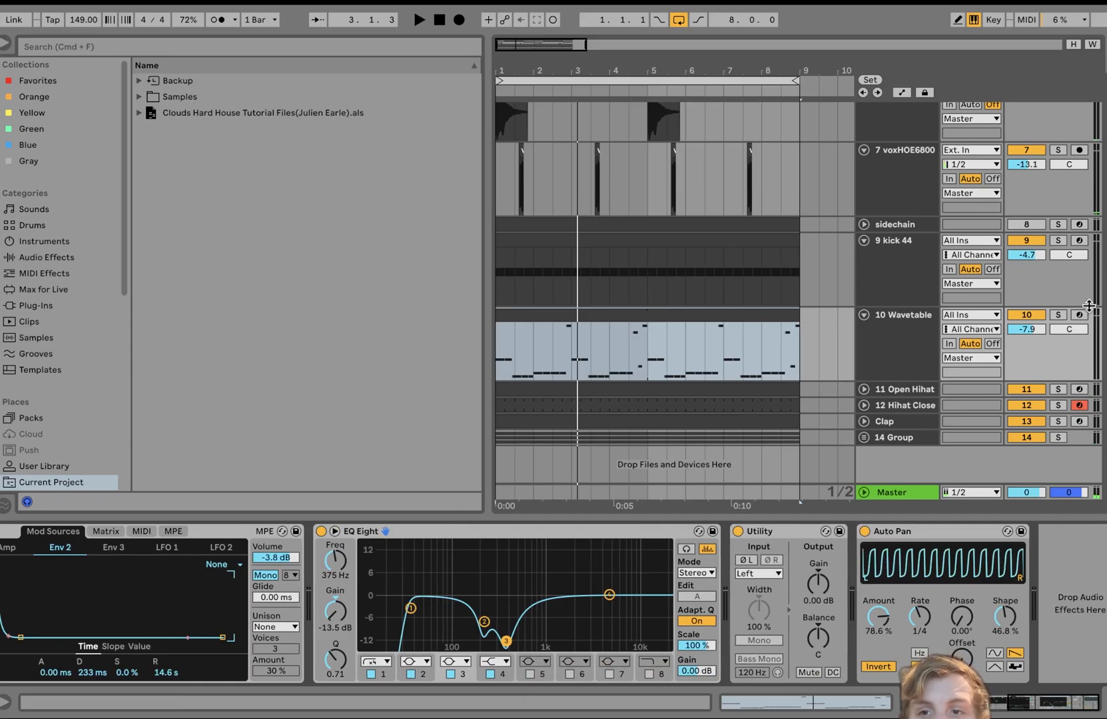
pyautogui.click(1057, 315)
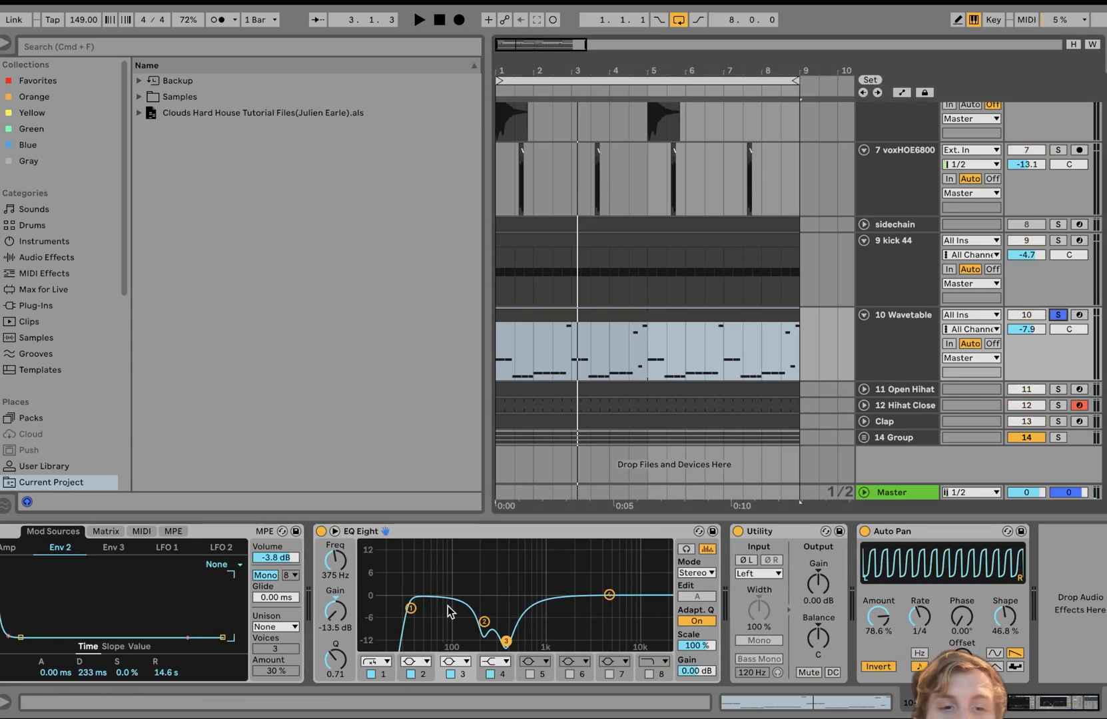
pyautogui.click(320, 532)
pyautogui.press('space')
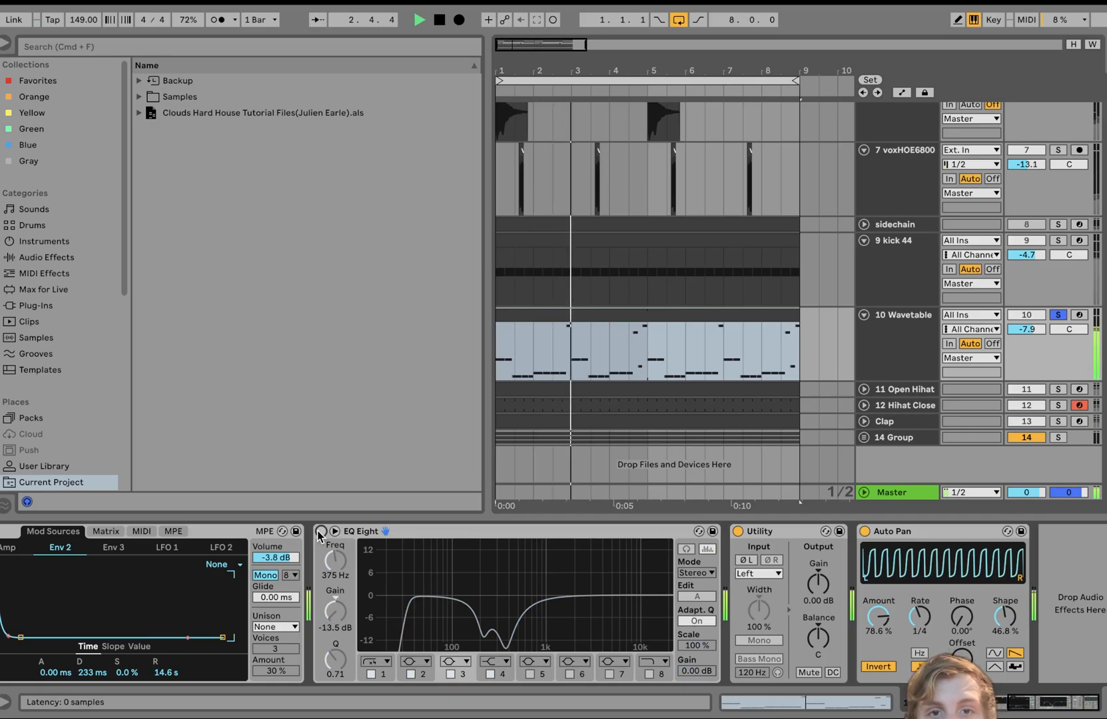
pyautogui.click(629, 352)
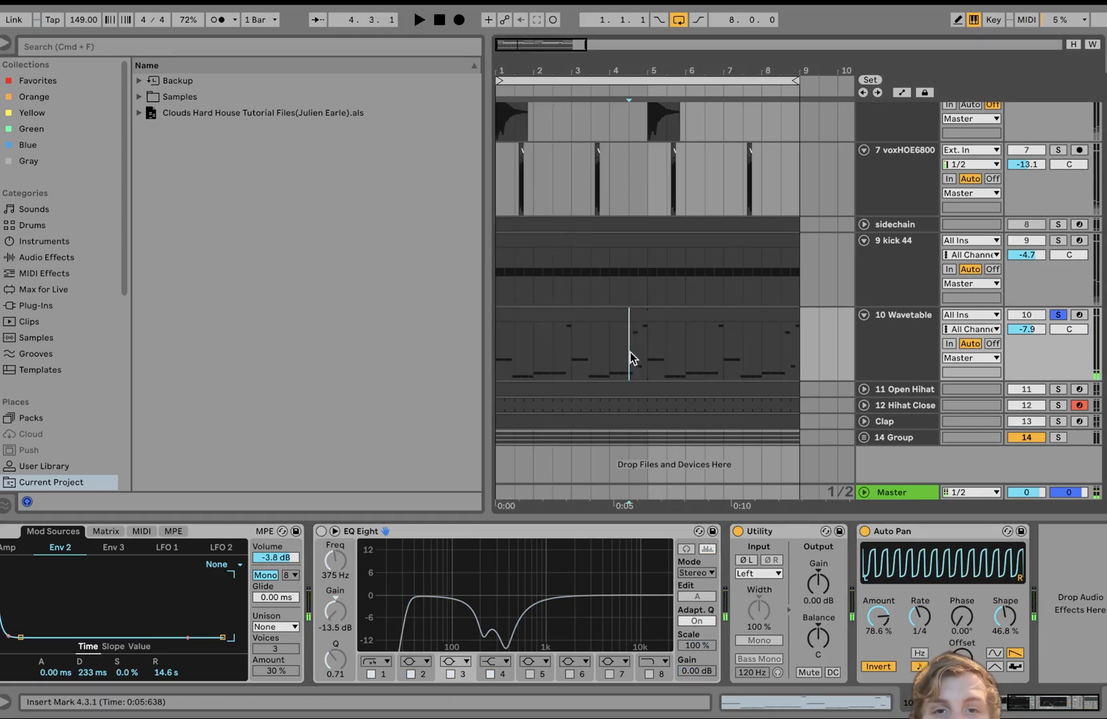
pyautogui.press('space')
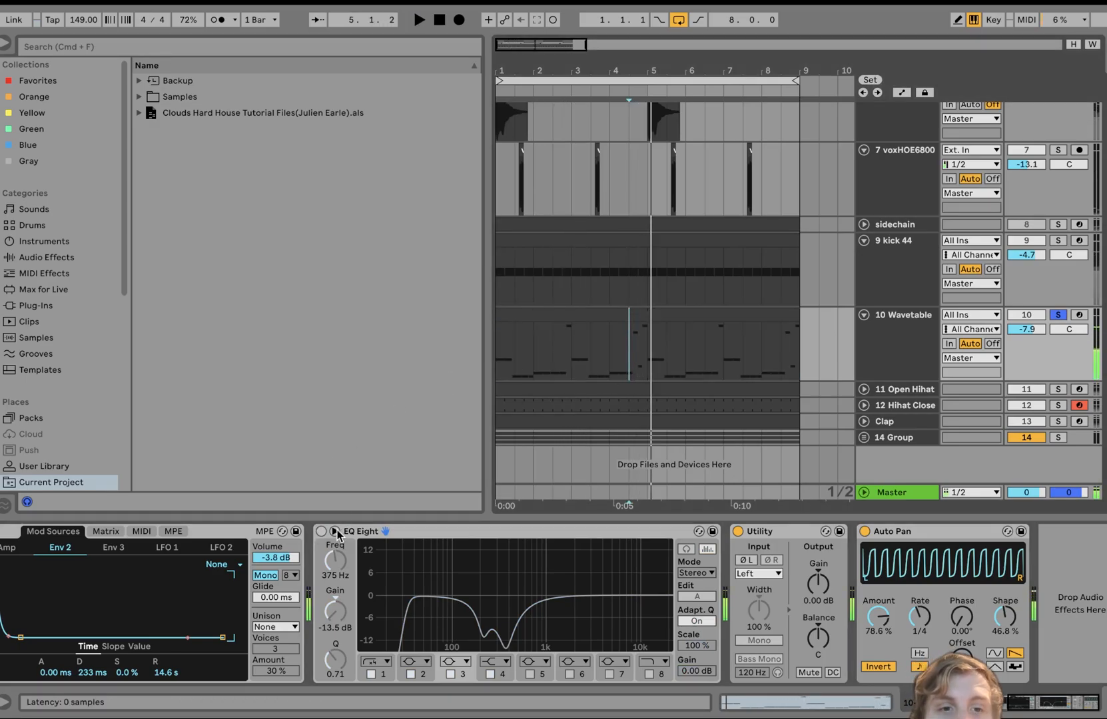
# - Switch EQ Eight back on and play from 4.3.1 with 10 Wavetable soloed, and once more with it unsoloed
pyautogui.click(321, 531)
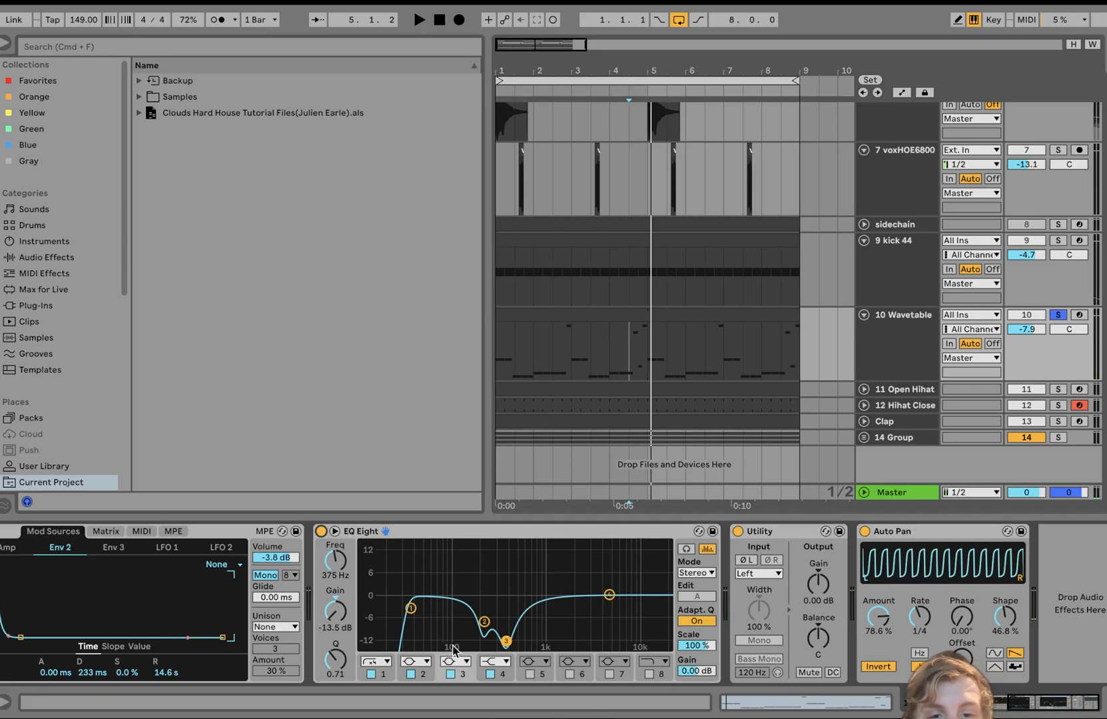
pyautogui.press('space')
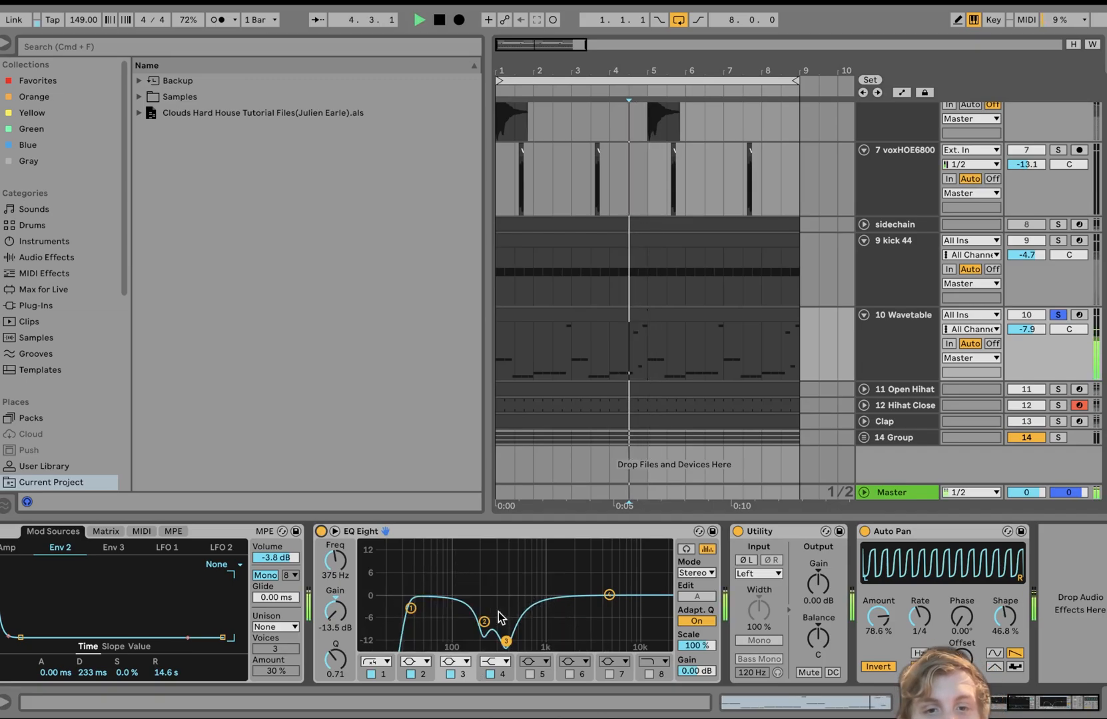
pyautogui.press('space')
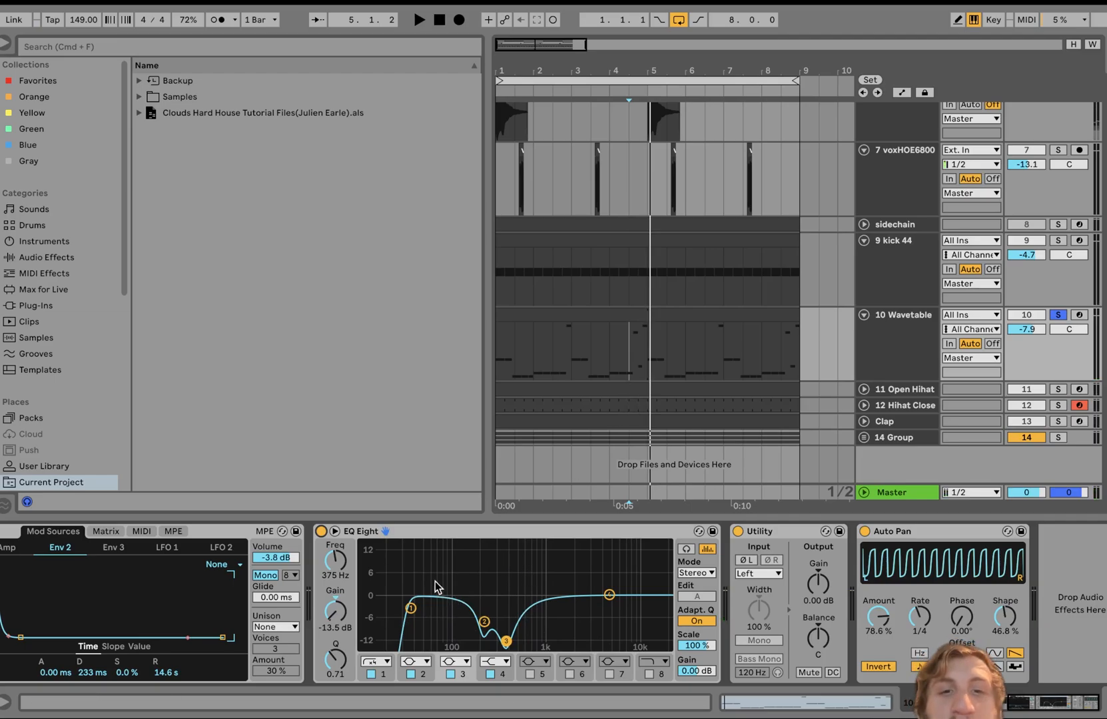
pyautogui.click(1058, 315)
pyautogui.press('space')
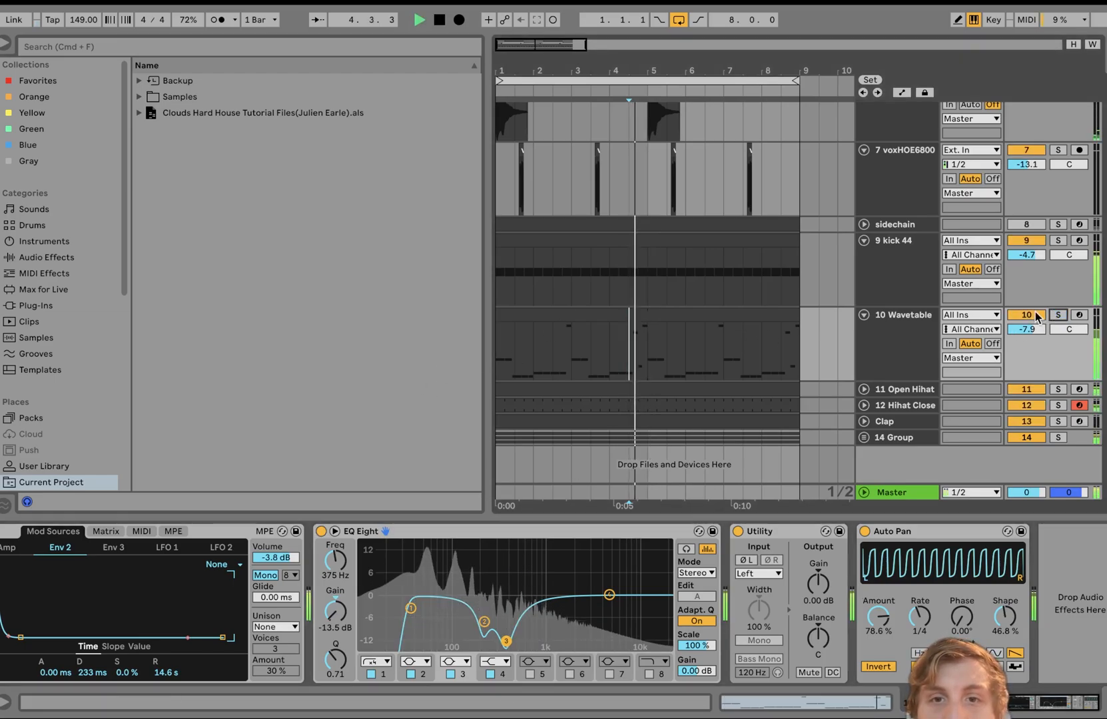
# - Solo all tracks from 9 kick 44 through 14 Group together and play them
pyautogui.click(657, 309)
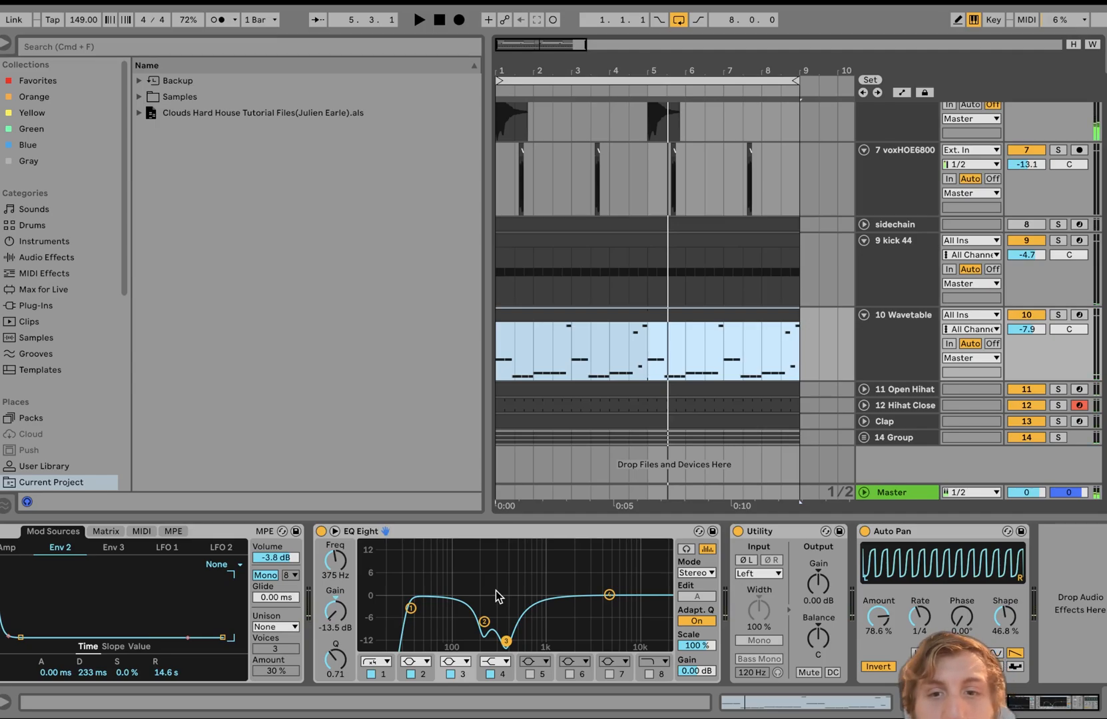
pyautogui.click(1058, 315)
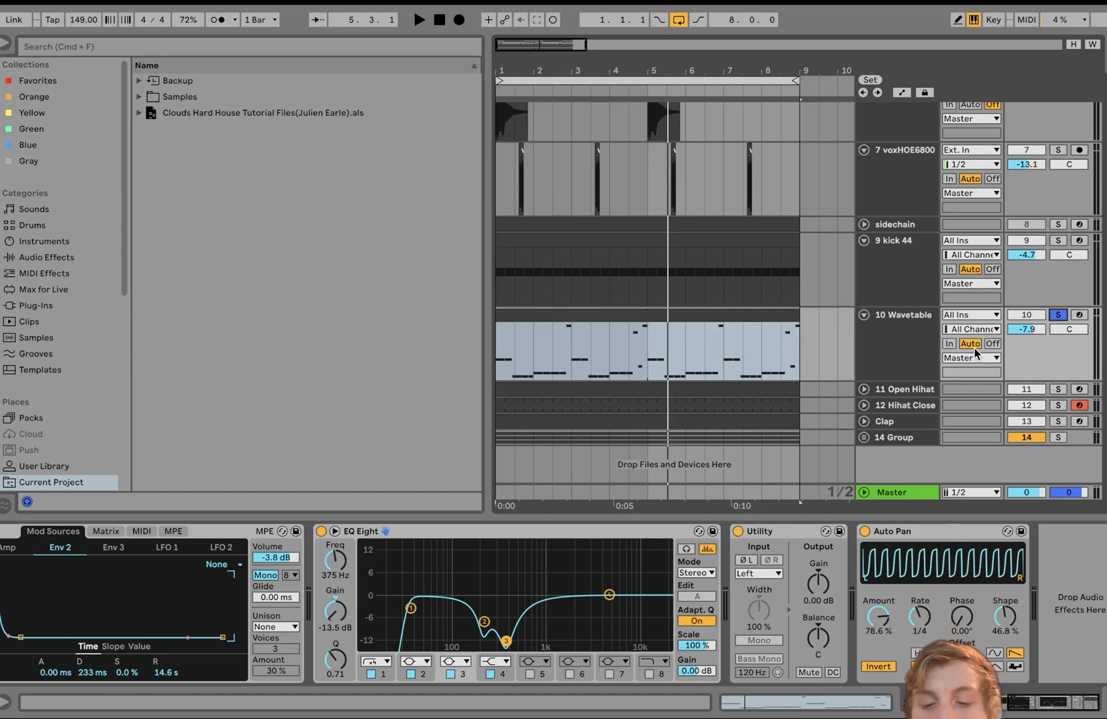
pyautogui.click(893, 435)
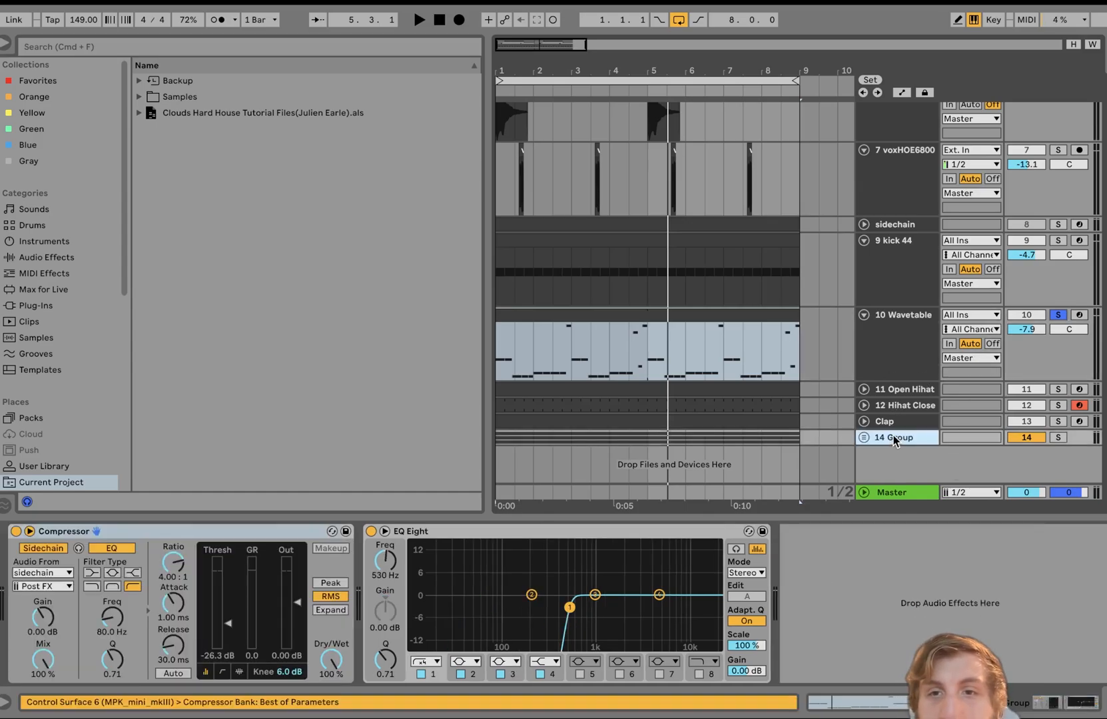
pyautogui.keyDown('shift'); pyautogui.click(908, 263); pyautogui.keyUp('shift')
pyautogui.click(1057, 240)
pyautogui.press('space')
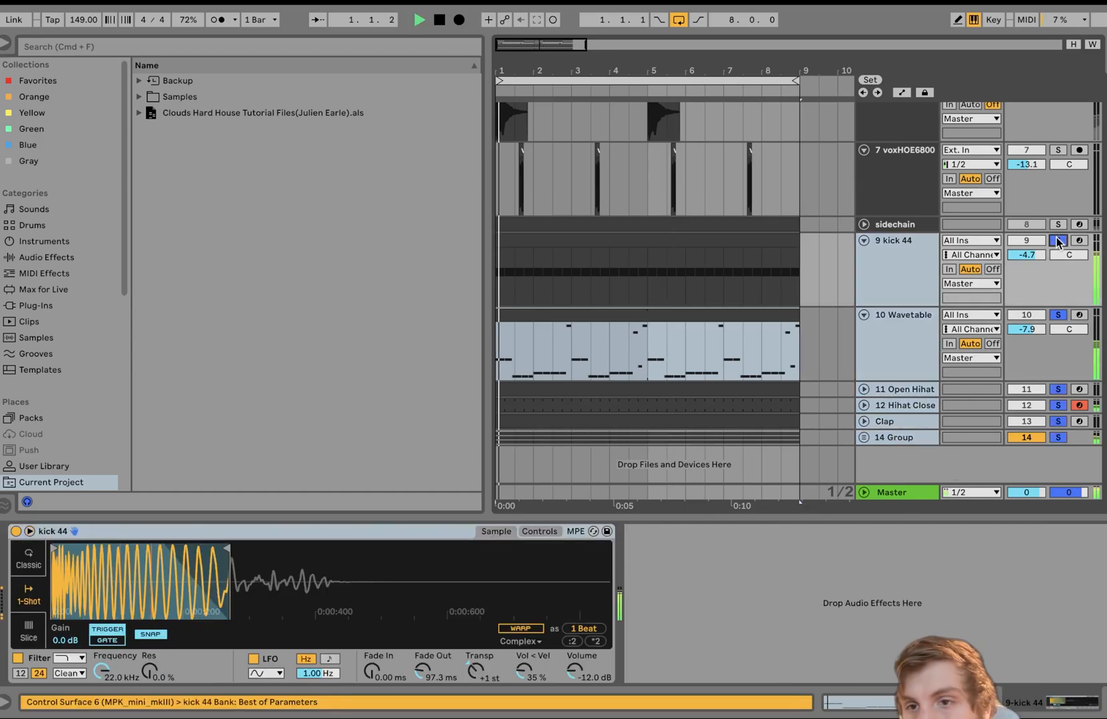
# - Clear those solos, solo only 11 Open Hihat, 12 Hihat Close and Clap, and play them together
pyautogui.click(889, 392)
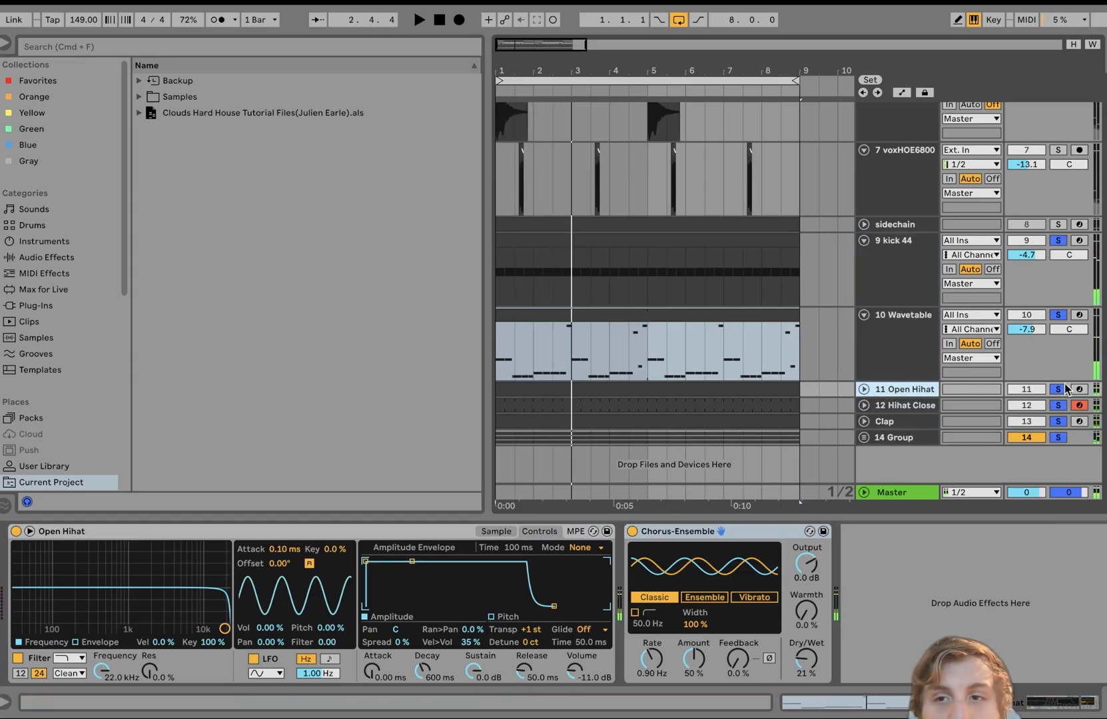
pyautogui.click(1055, 389)
pyautogui.click(894, 386)
pyautogui.keyDown('shift'); pyautogui.click(893, 426); pyautogui.keyUp('shift')
pyautogui.click(1054, 406)
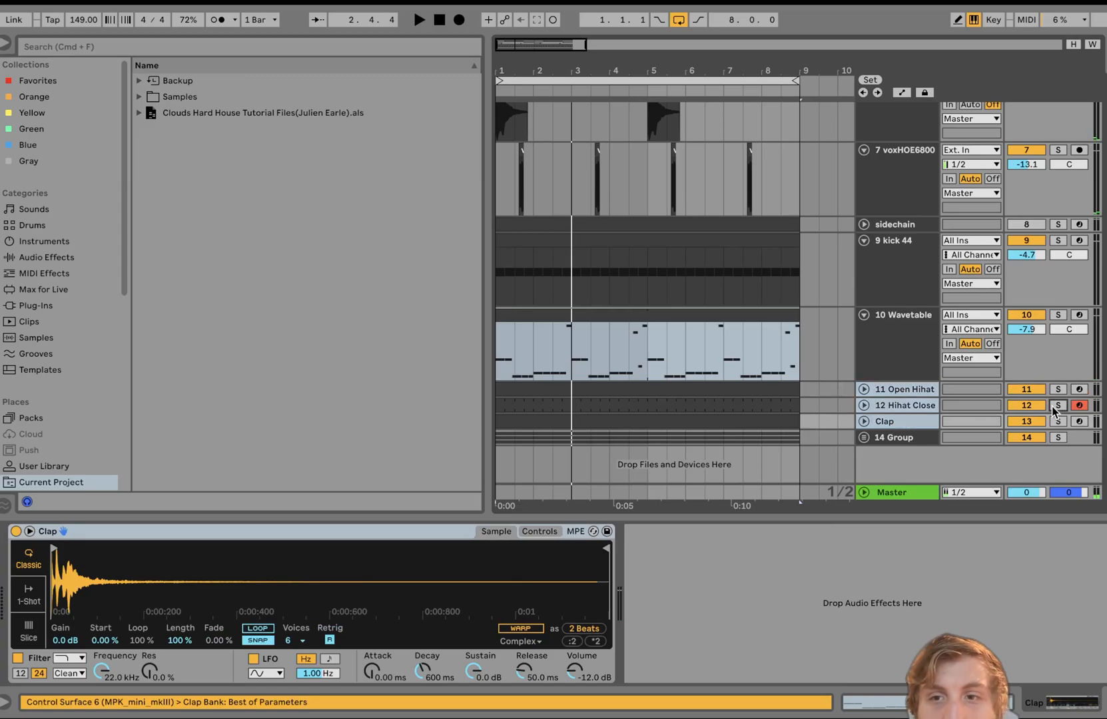
pyautogui.press('space')
# - Unfold and solo 12 Hihat Close while playing, and view its clip's notes and velocities before returning to its sampler
pyautogui.click(904, 404)
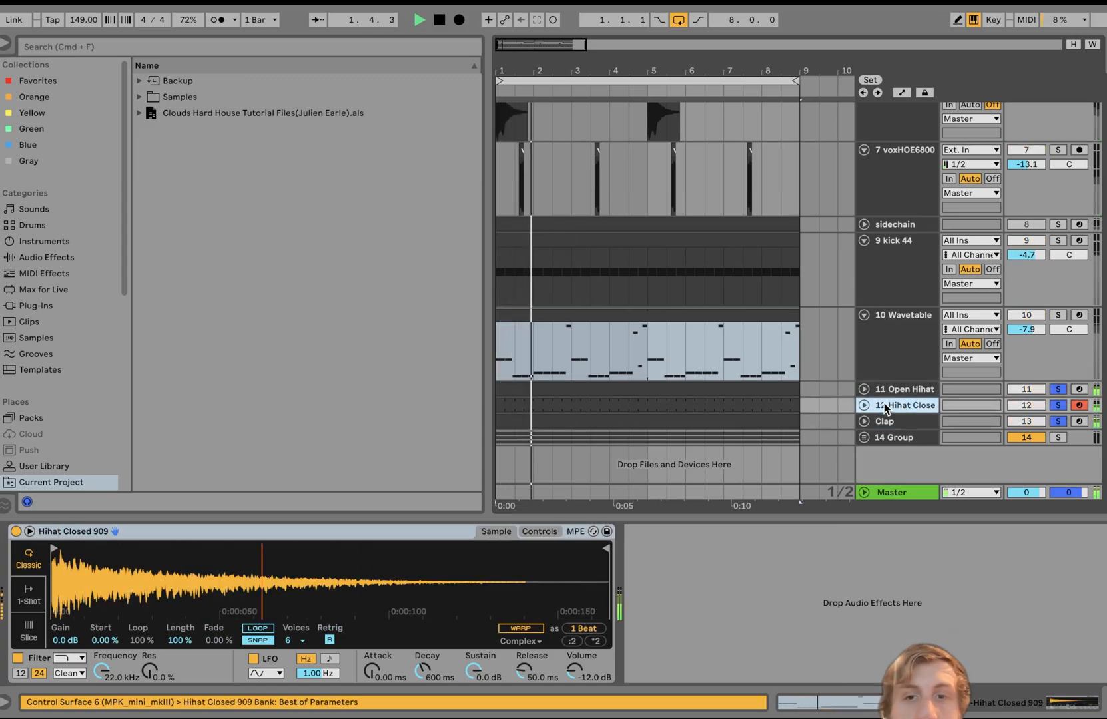
pyautogui.click(864, 405)
pyautogui.click(1058, 405)
pyautogui.click(882, 412)
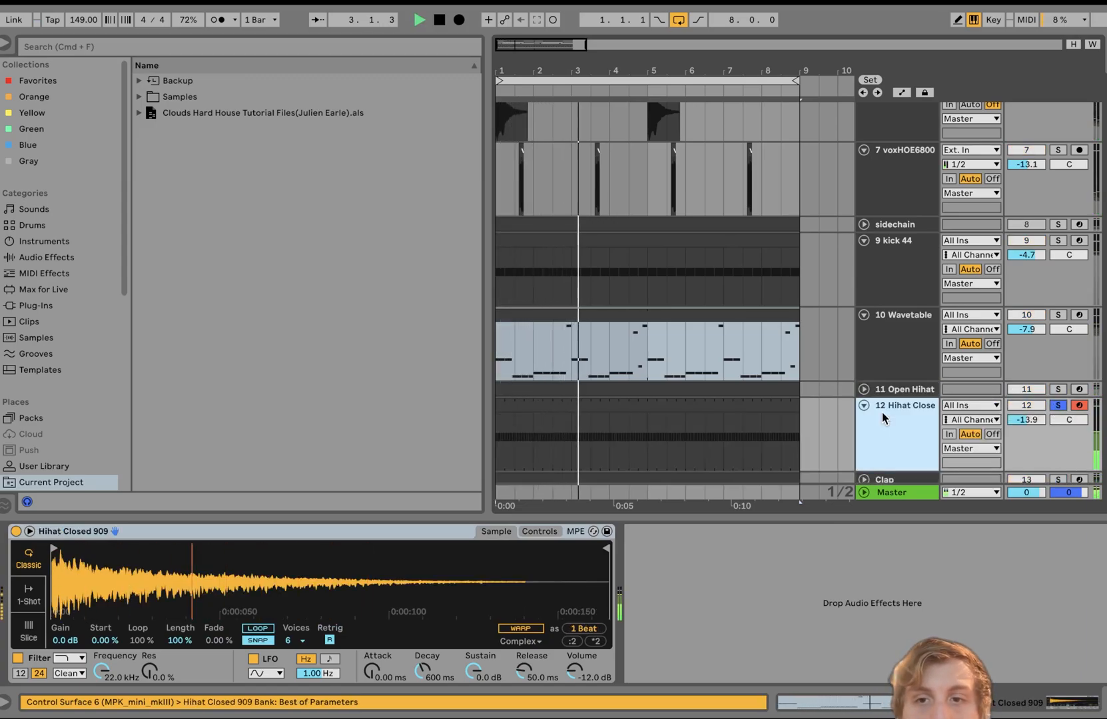
pyautogui.doubleClick(721, 420)
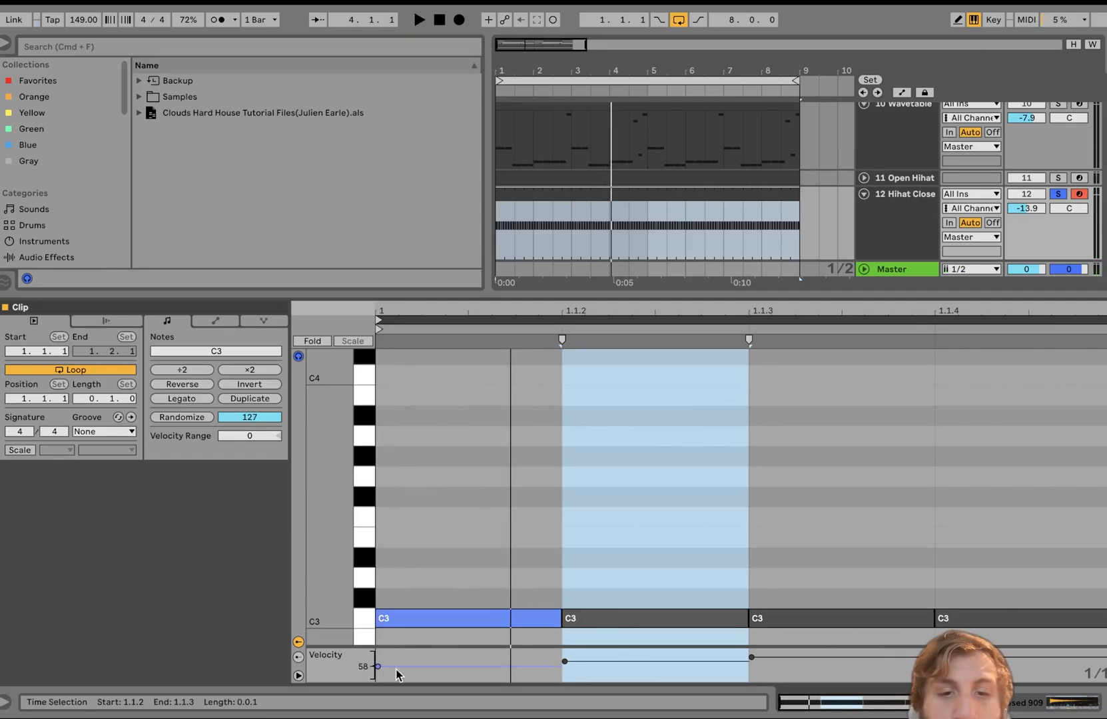
pyautogui.click(892, 196)
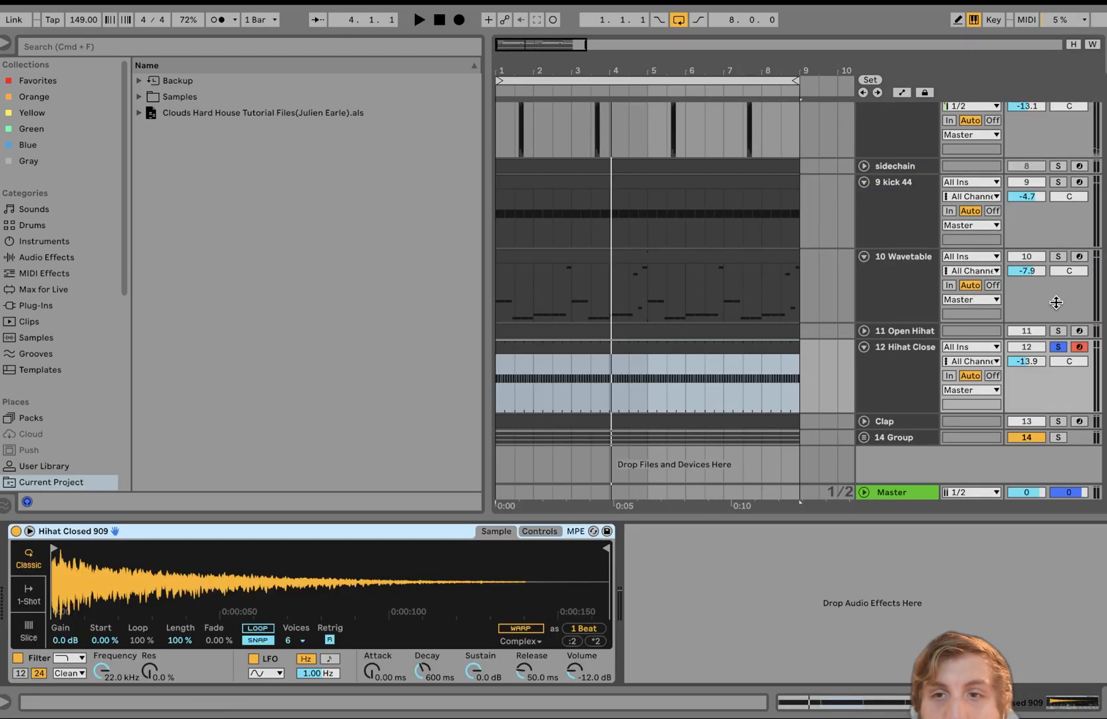
# - Play 11 Open Hihat soloed, examine its sample waveform and envelope controls, and unsolo it
pyautogui.click(1058, 331)
pyautogui.click(891, 330)
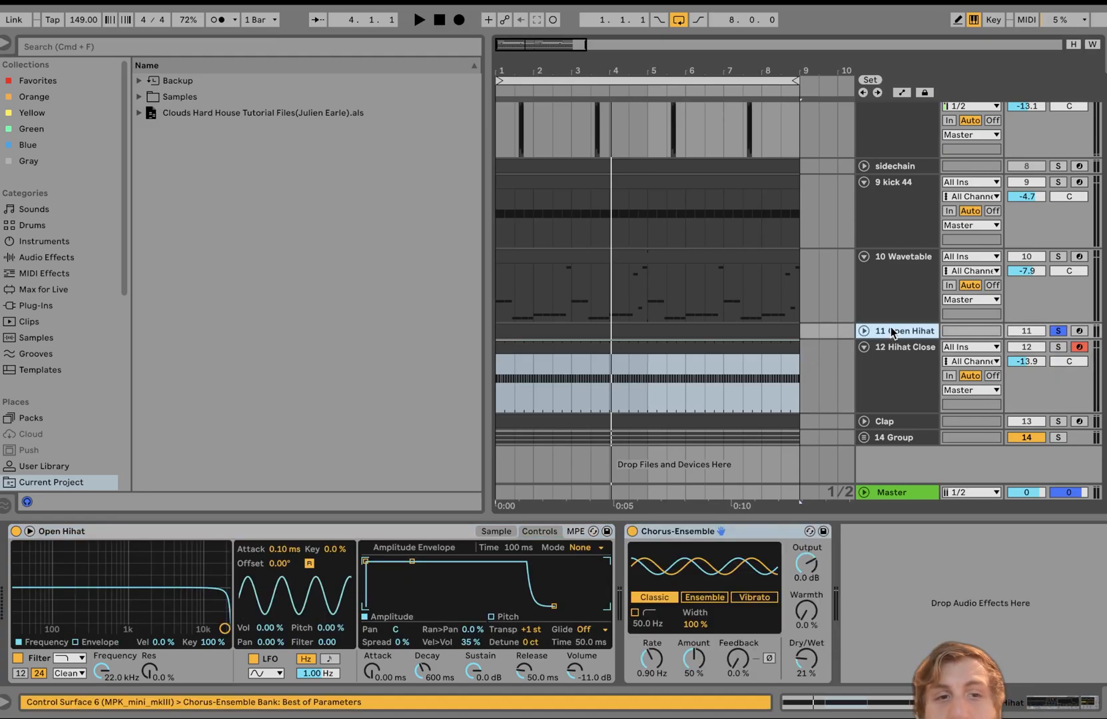
pyautogui.press('space')
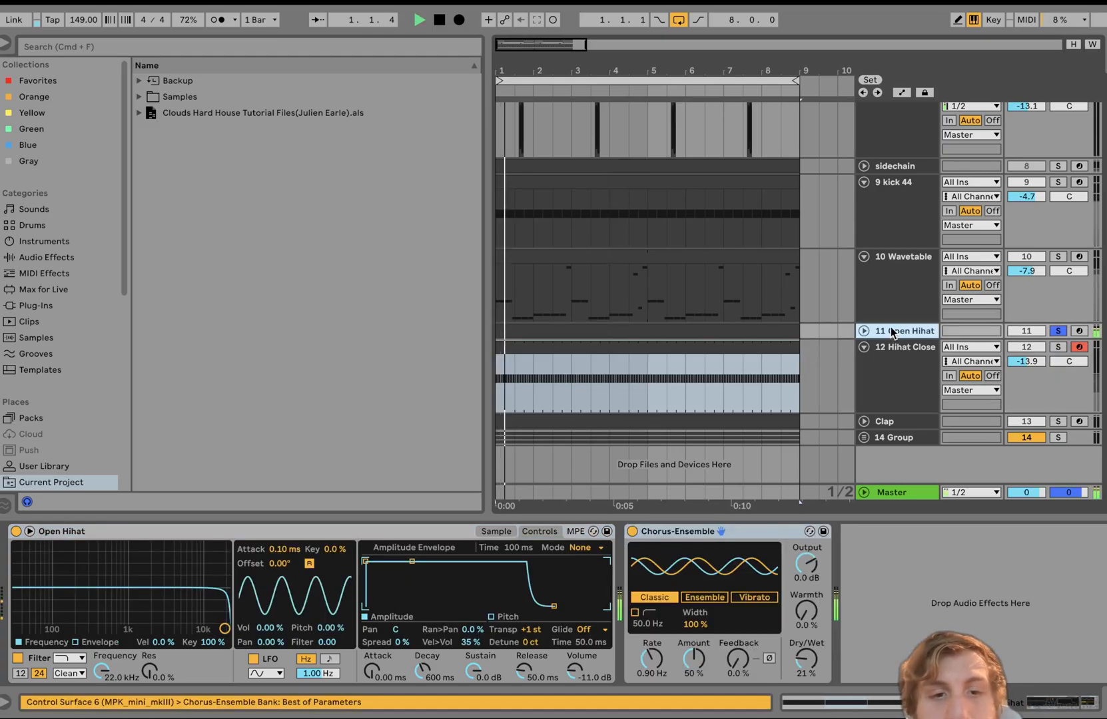
pyautogui.click(487, 533)
pyautogui.press('space')
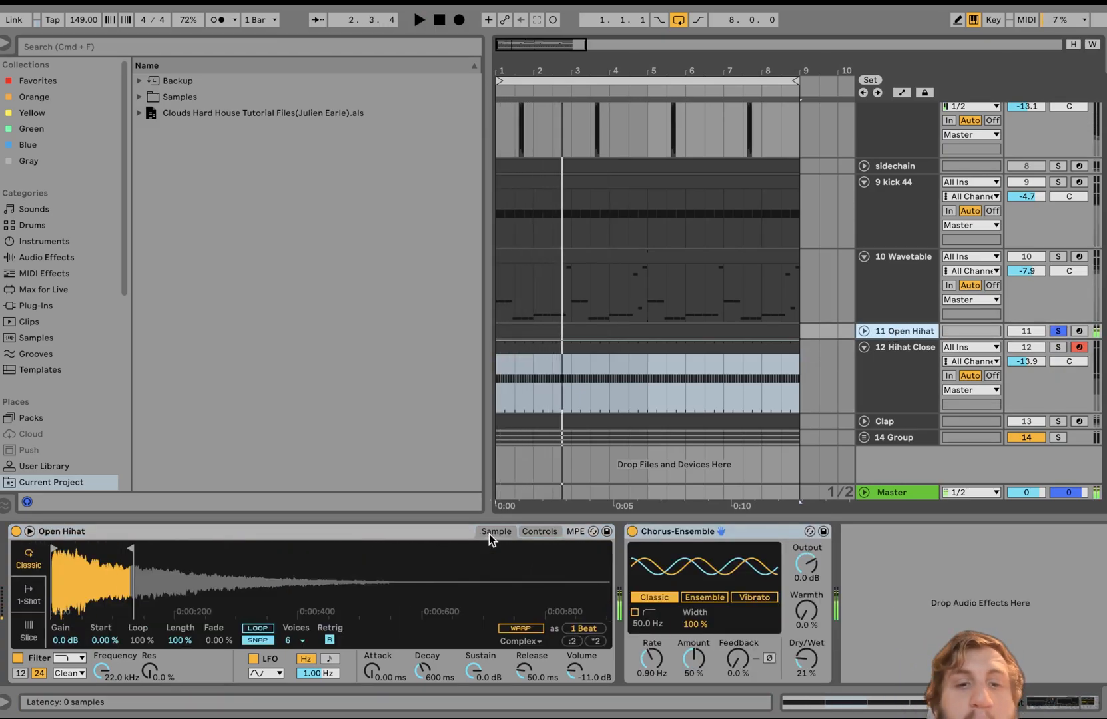
pyautogui.click(542, 532)
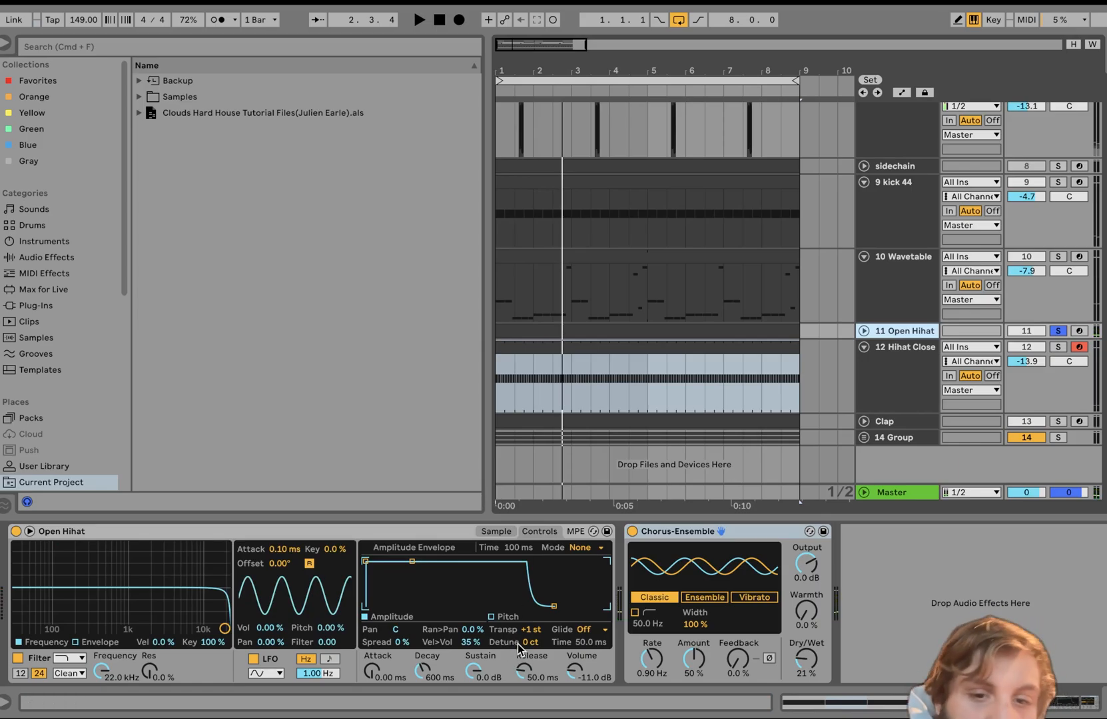
pyautogui.click(498, 532)
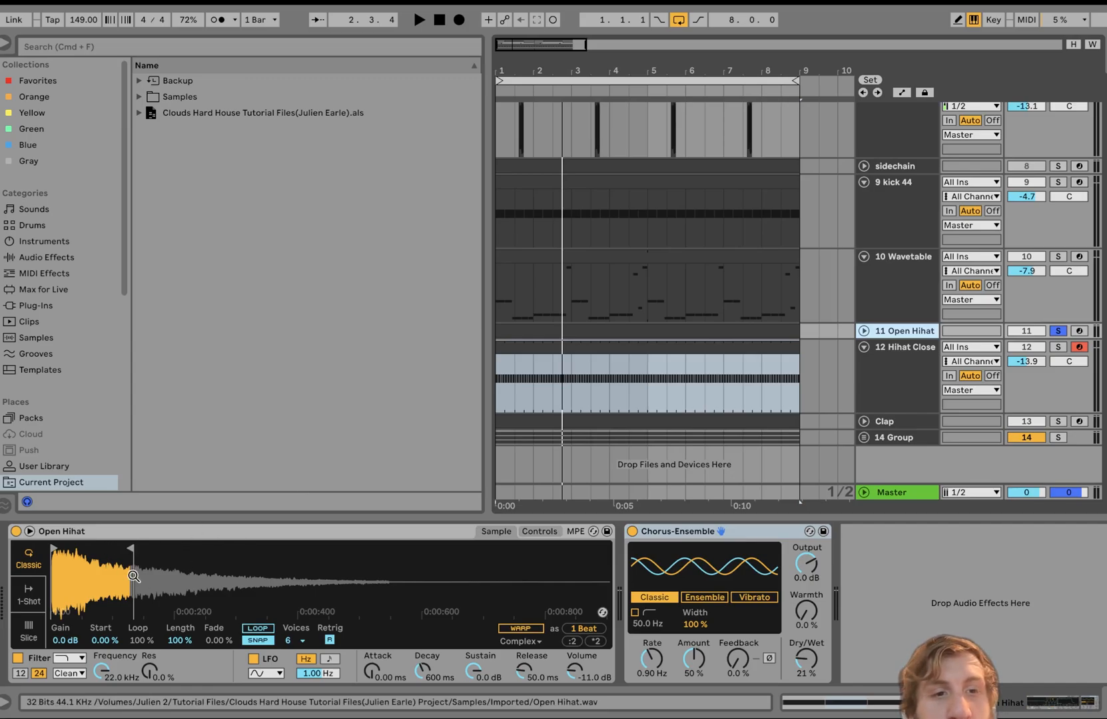
pyautogui.click(1057, 331)
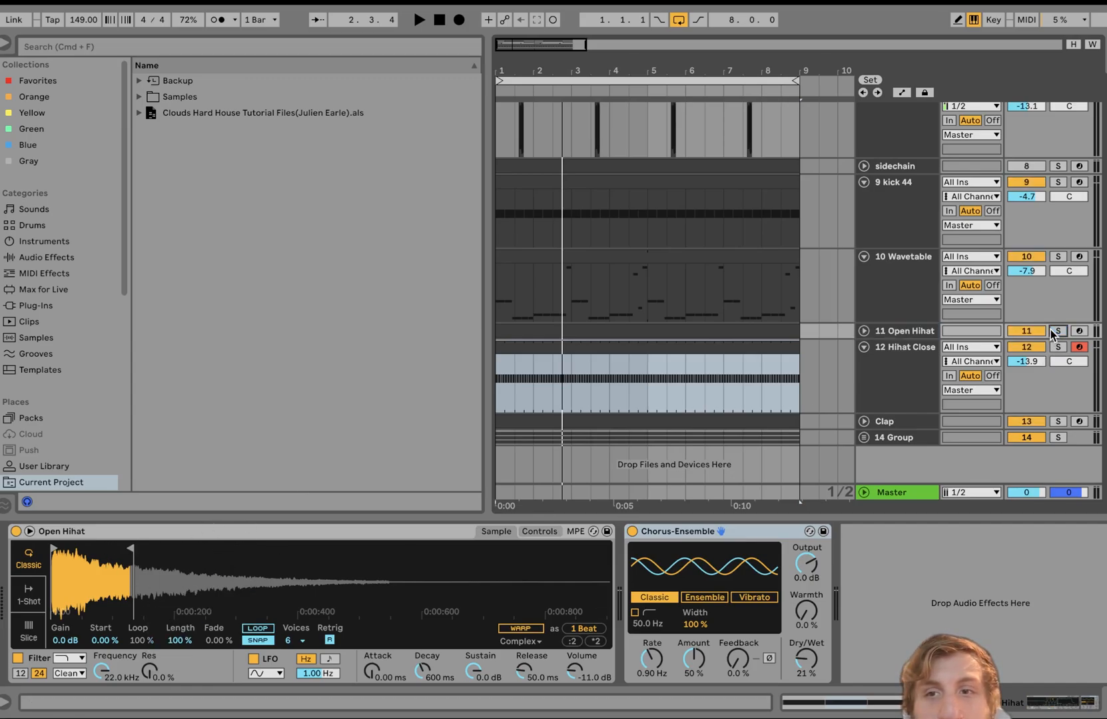
# - Try a longer sample end and release, and a shorter sample end, on Open Hihat while all tracks play, undoing each change
pyautogui.press('space')
pyautogui.moveTo(132, 549); pyautogui.dragTo(245, 548)
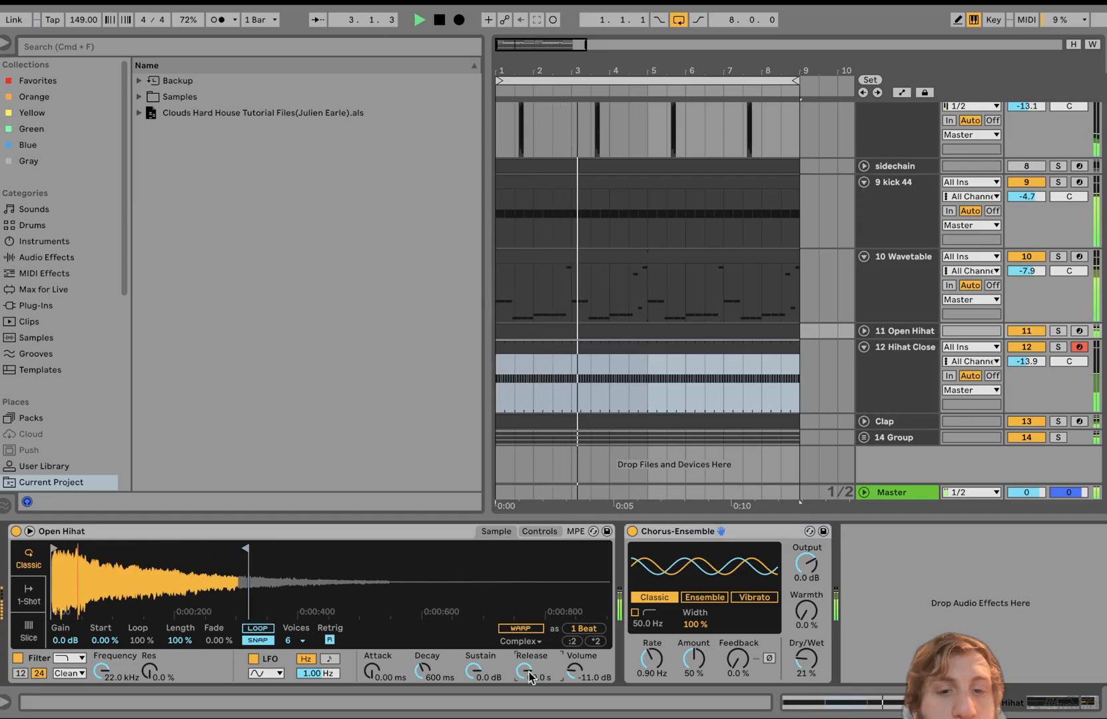
pyautogui.moveTo(526, 672); pyautogui.dragTo(531, 674)
pyautogui.press('space')
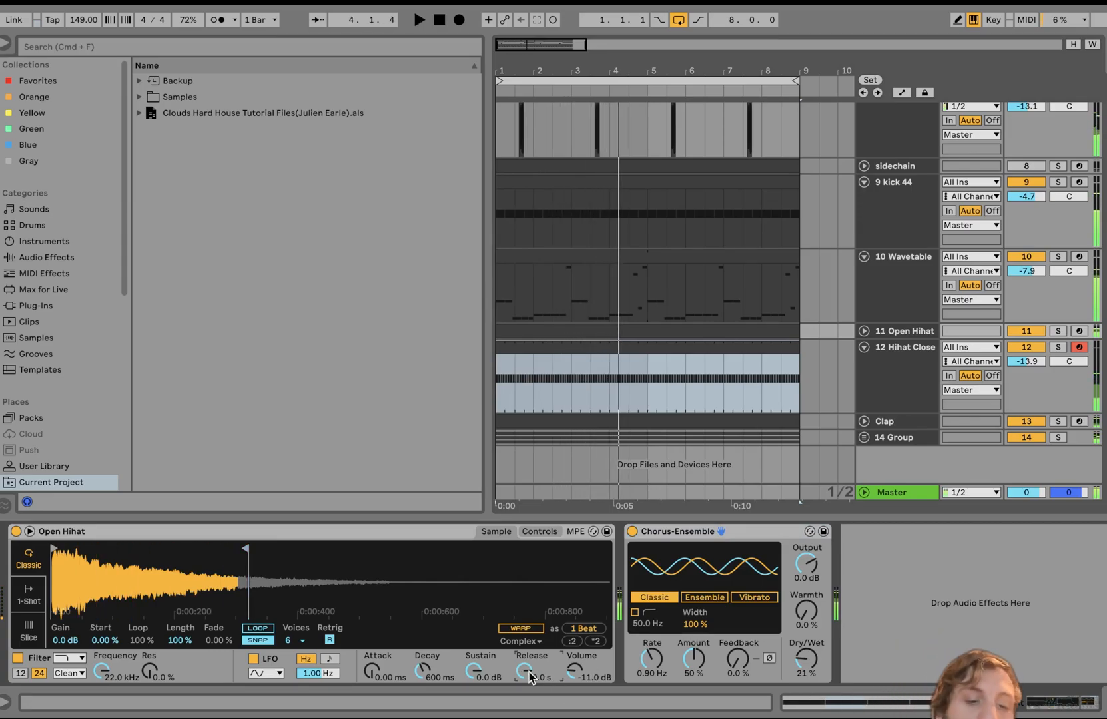
pyautogui.press('super+z')
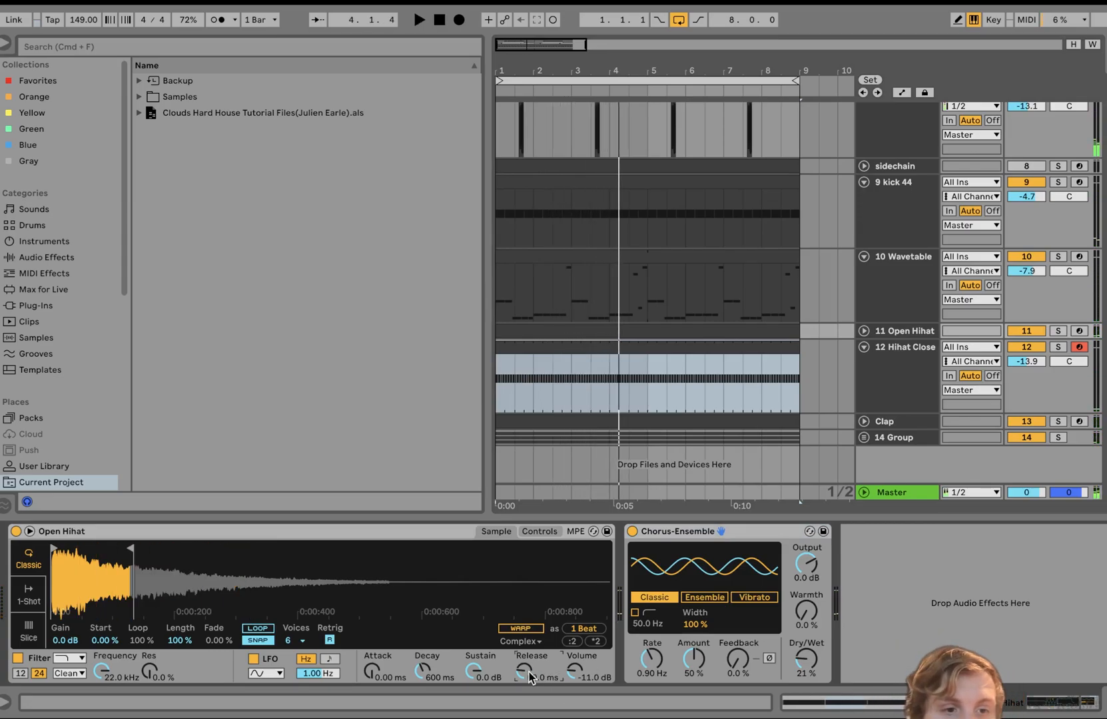
pyautogui.press('space')
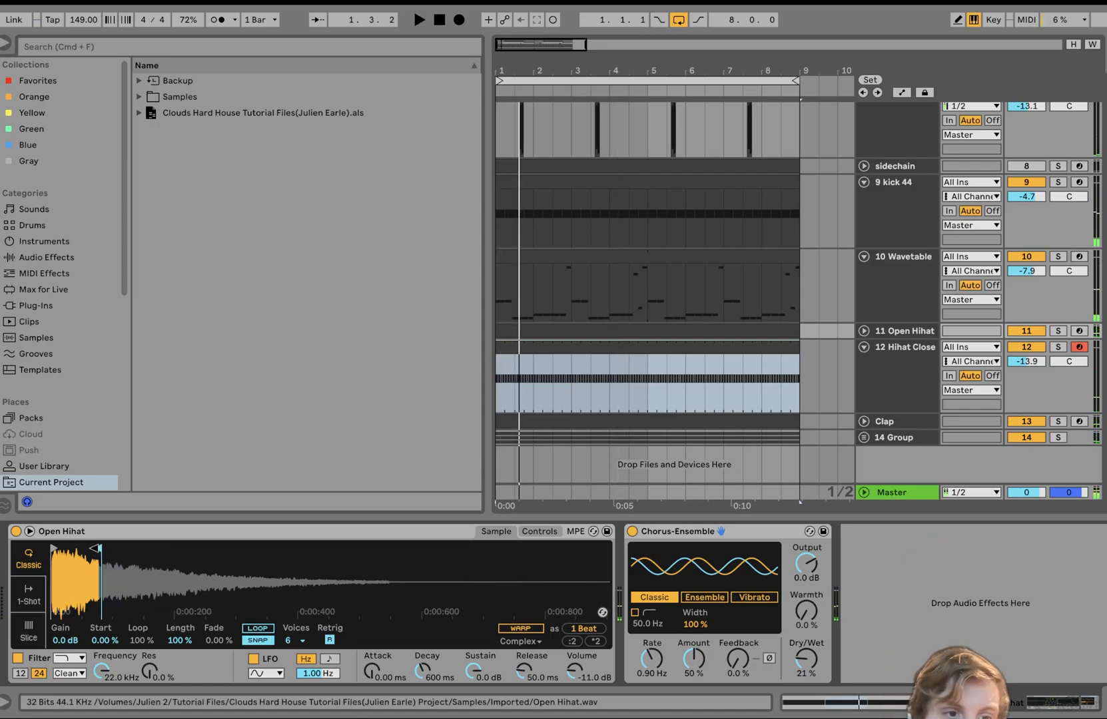
pyautogui.press('super+z')
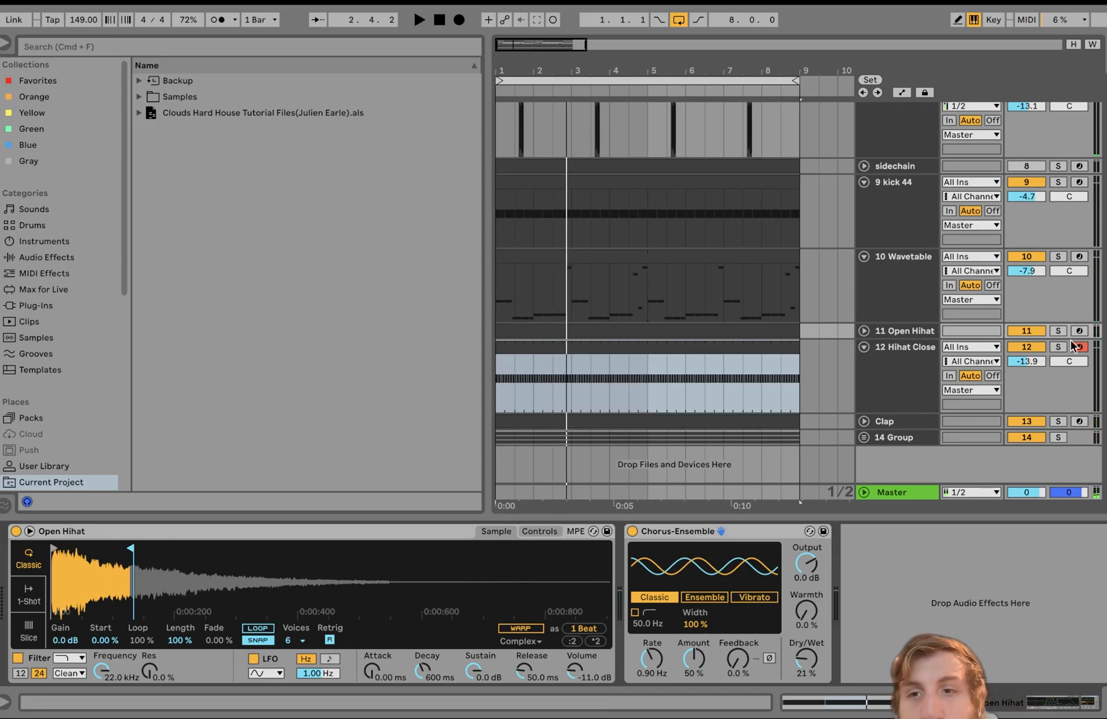
# - Play the Clap track soloed and within the full mix, and unfold it to examine its clap pattern
pyautogui.click(1058, 421)
pyautogui.click(890, 423)
pyautogui.press('space')
pyautogui.click(1058, 421)
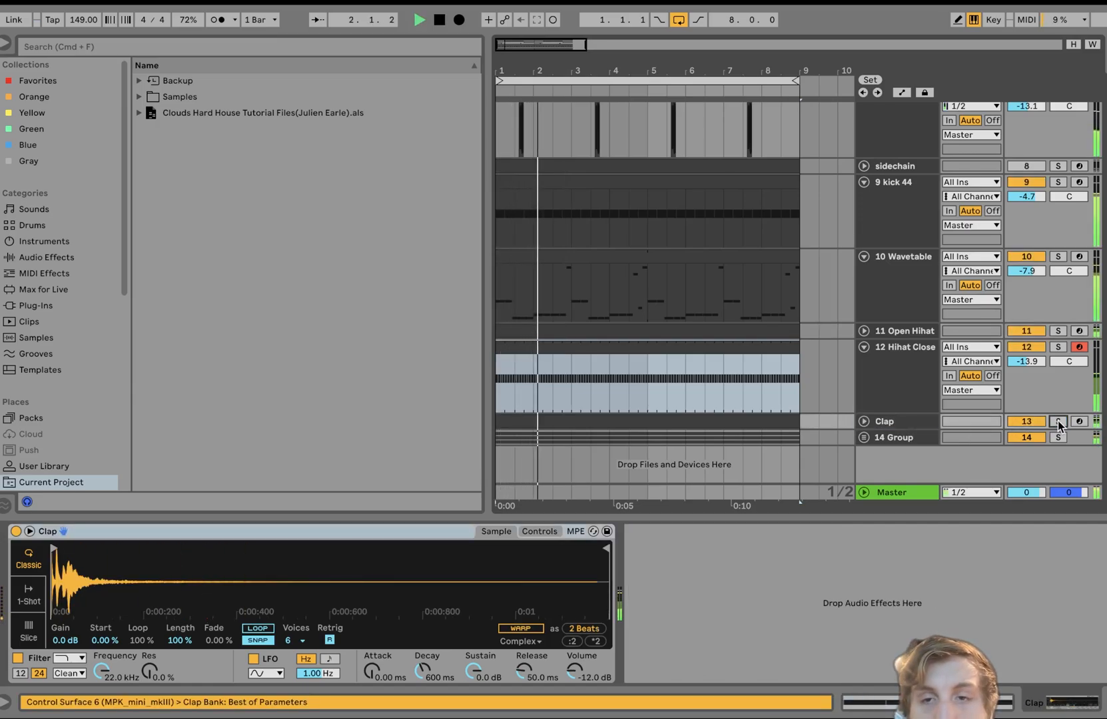
pyautogui.click(867, 421)
pyautogui.scroll(-2, 873, 439)
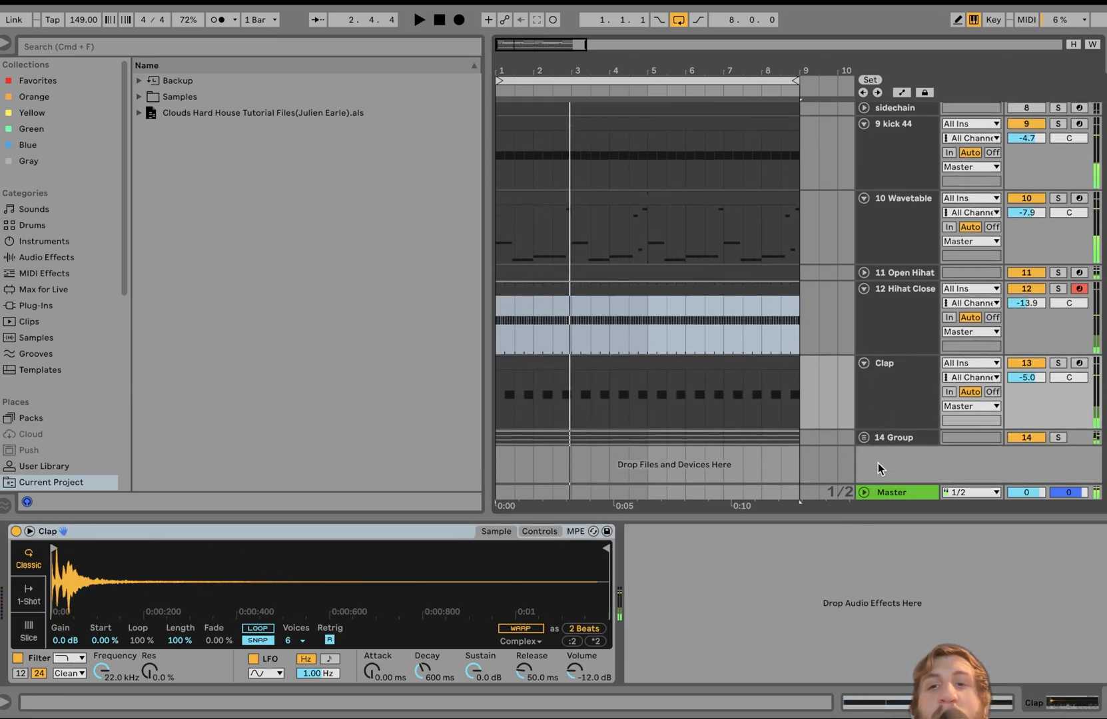
pyautogui.click(879, 400)
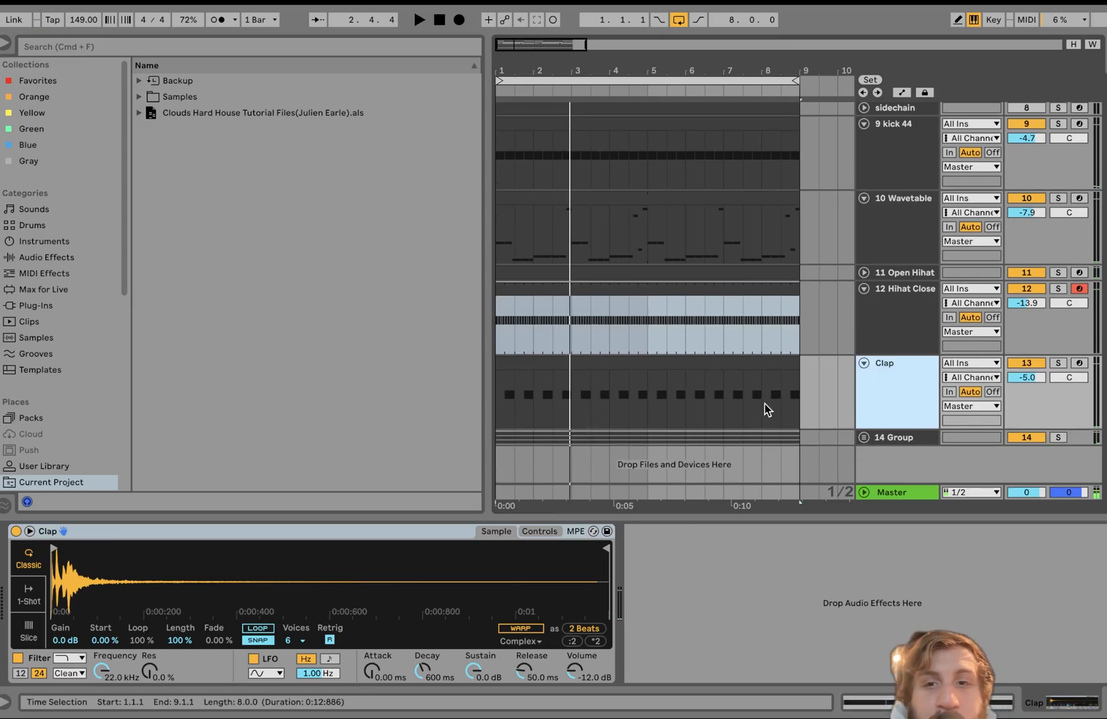
# - Unfold the 14 Group, solo it, and play its three percussion loops together
pyautogui.click(864, 438)
pyautogui.scroll(-10, 864, 438)
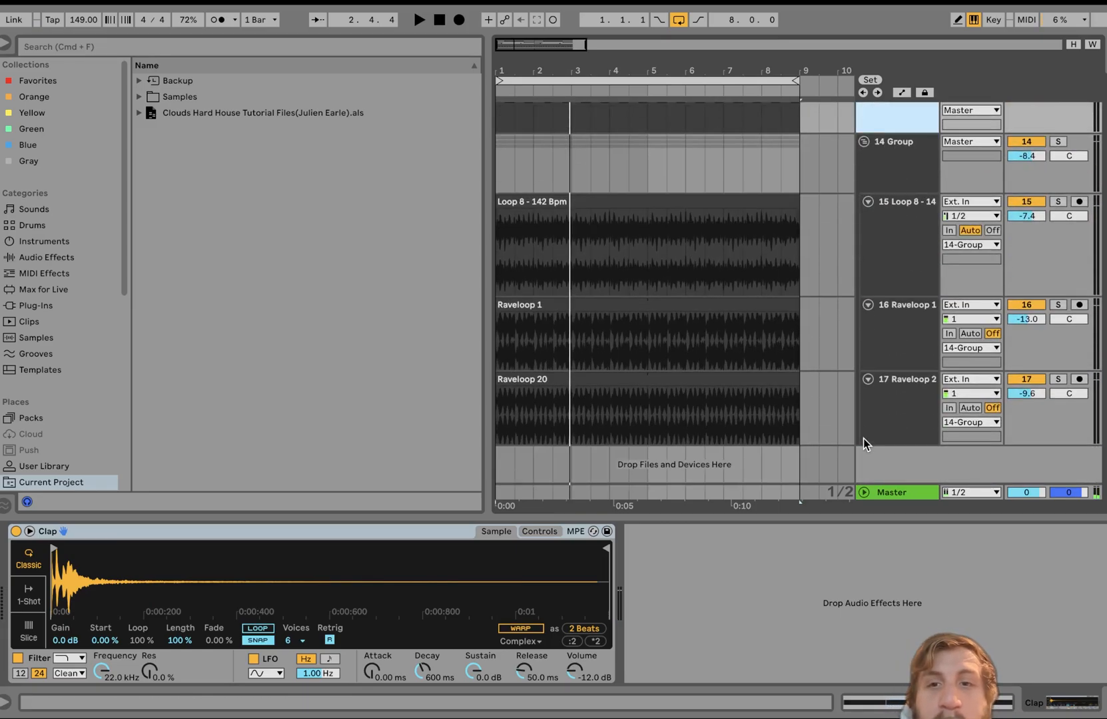
pyautogui.click(1057, 141)
pyautogui.press('space')
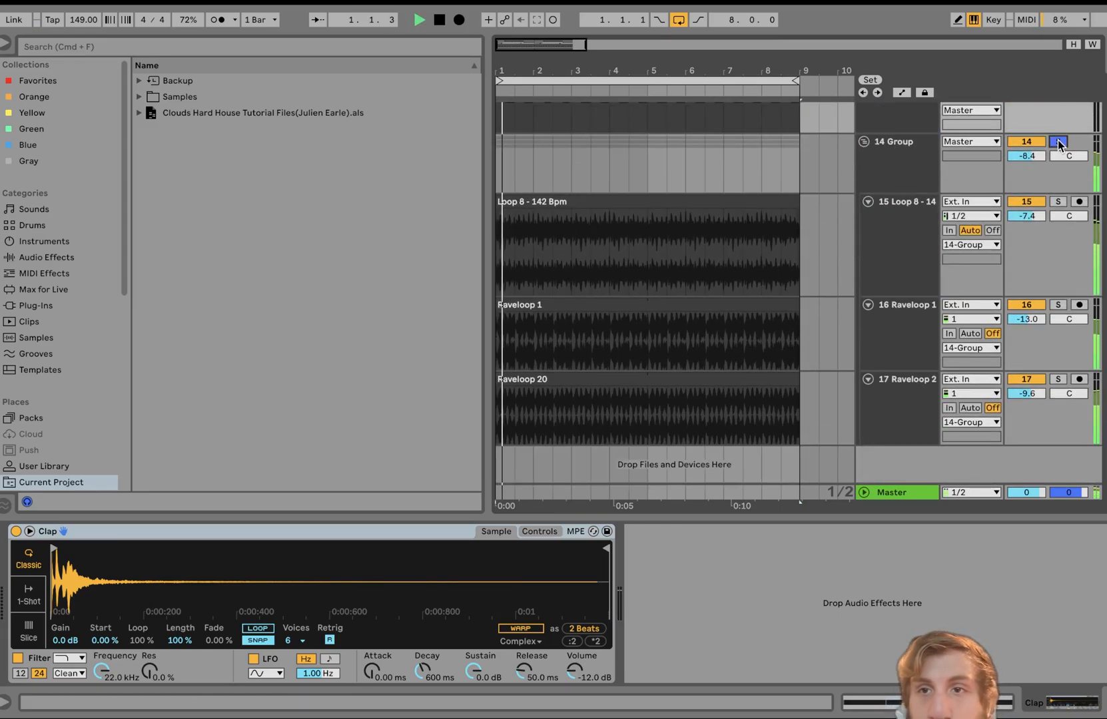
# - Deactivate both the Compressor and the EQ Eight on the 14 Group
pyautogui.click(913, 176)
pyautogui.click(429, 536)
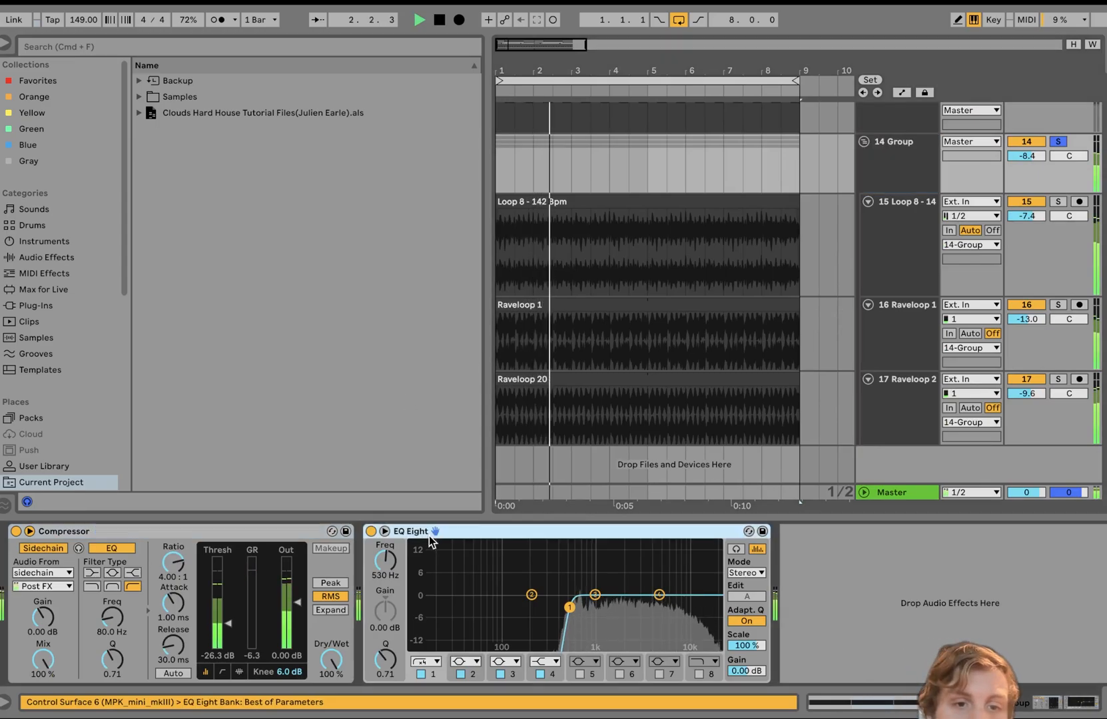
pyautogui.press('0')
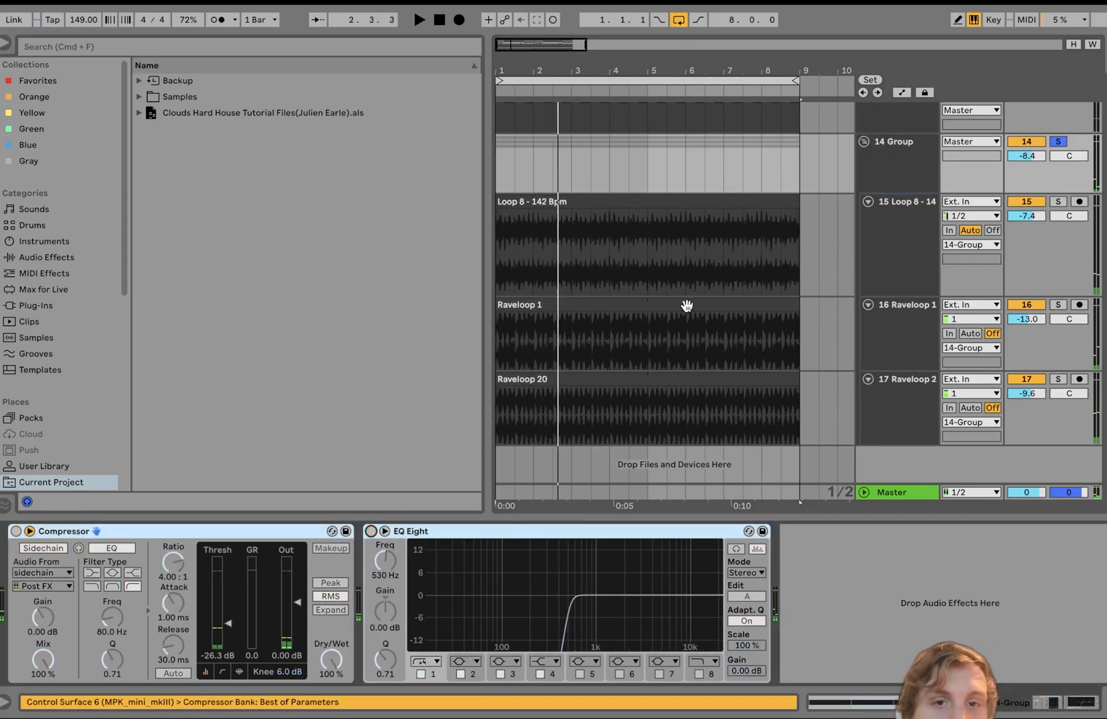
# - Play the 14 Group's three loops soloed one after another without effects, and solo the whole group again
pyautogui.press('space')
pyautogui.click(1057, 304)
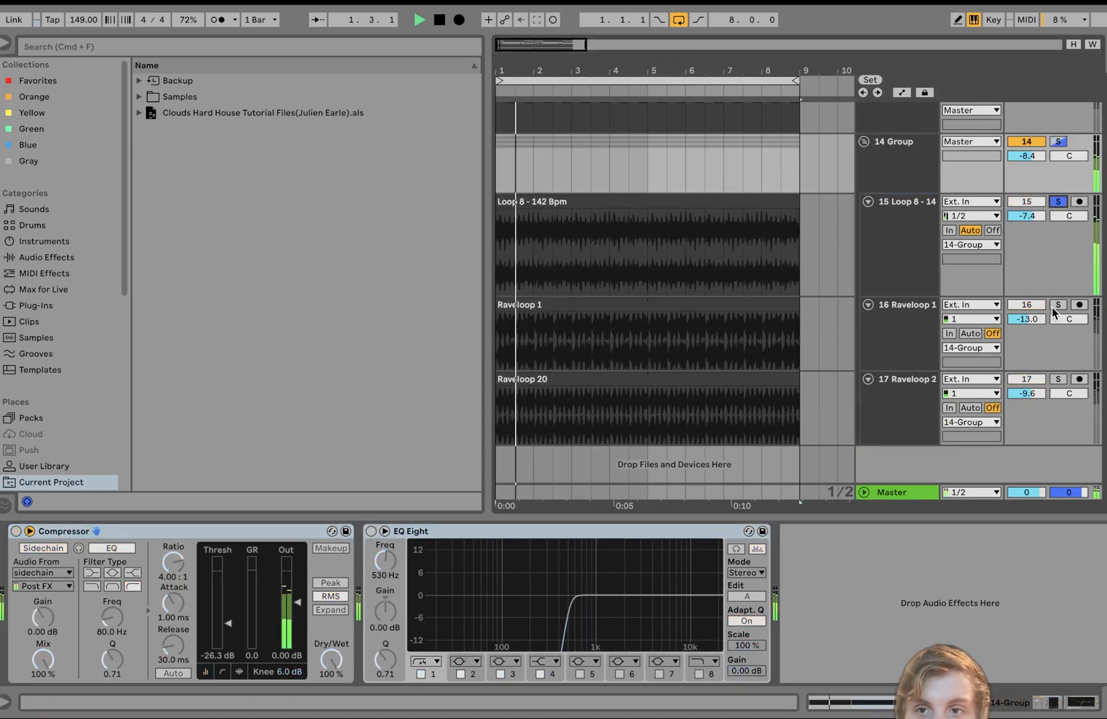
pyautogui.click(1058, 379)
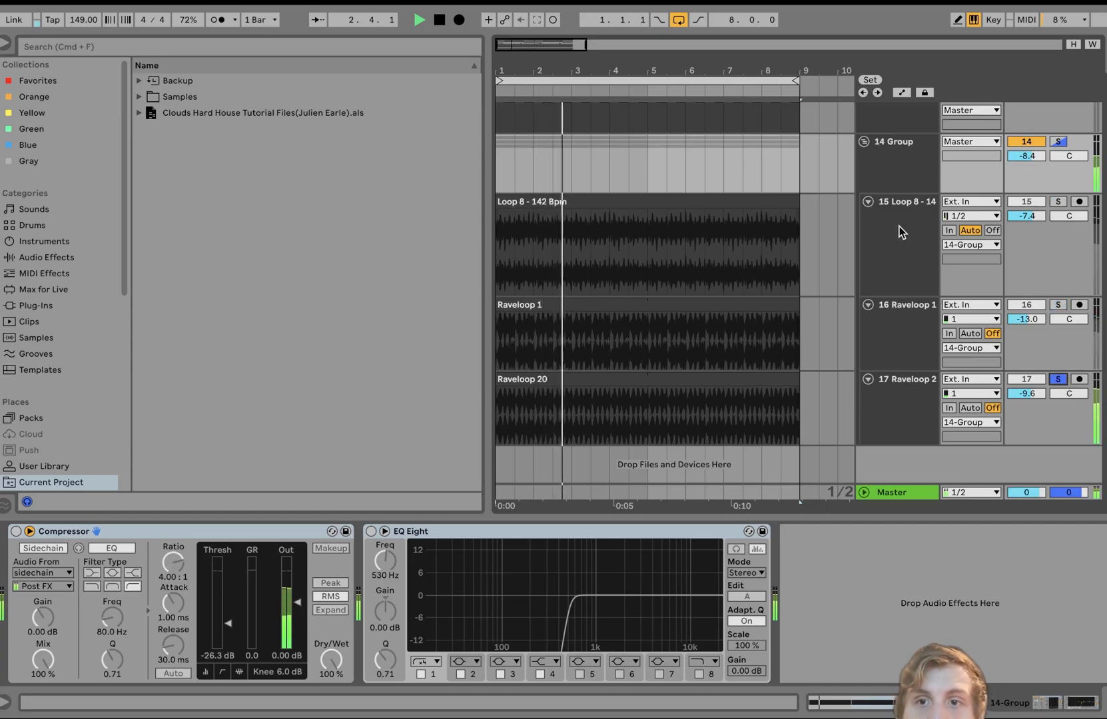
pyautogui.click(893, 157)
pyautogui.click(1059, 142)
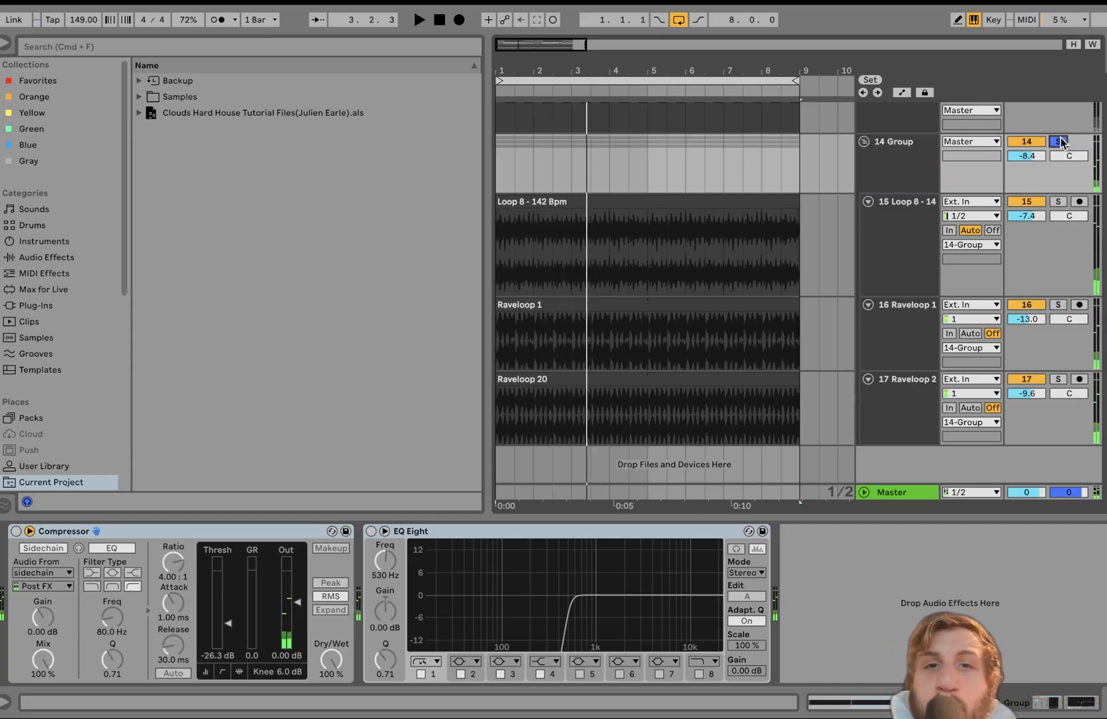
# - Switch the 14 Group's Compressor back on, play the group, and turn off the compressor's sidechain EQ
pyautogui.click(108, 545)
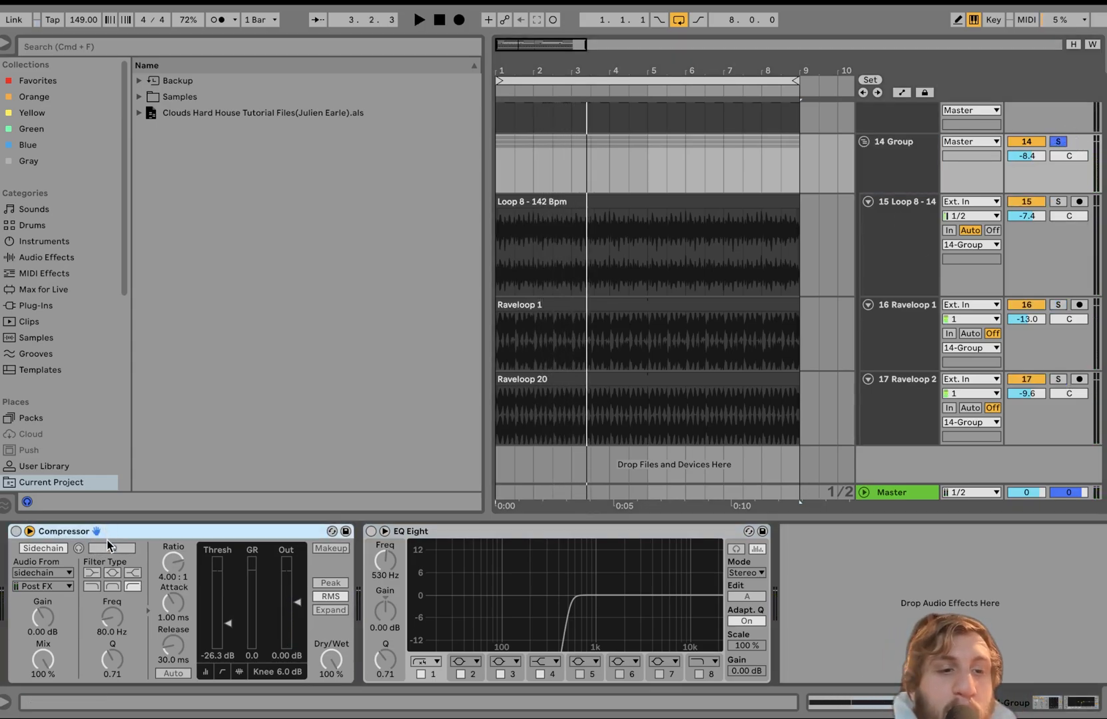
pyautogui.click(109, 546)
pyautogui.click(16, 531)
pyautogui.press('space')
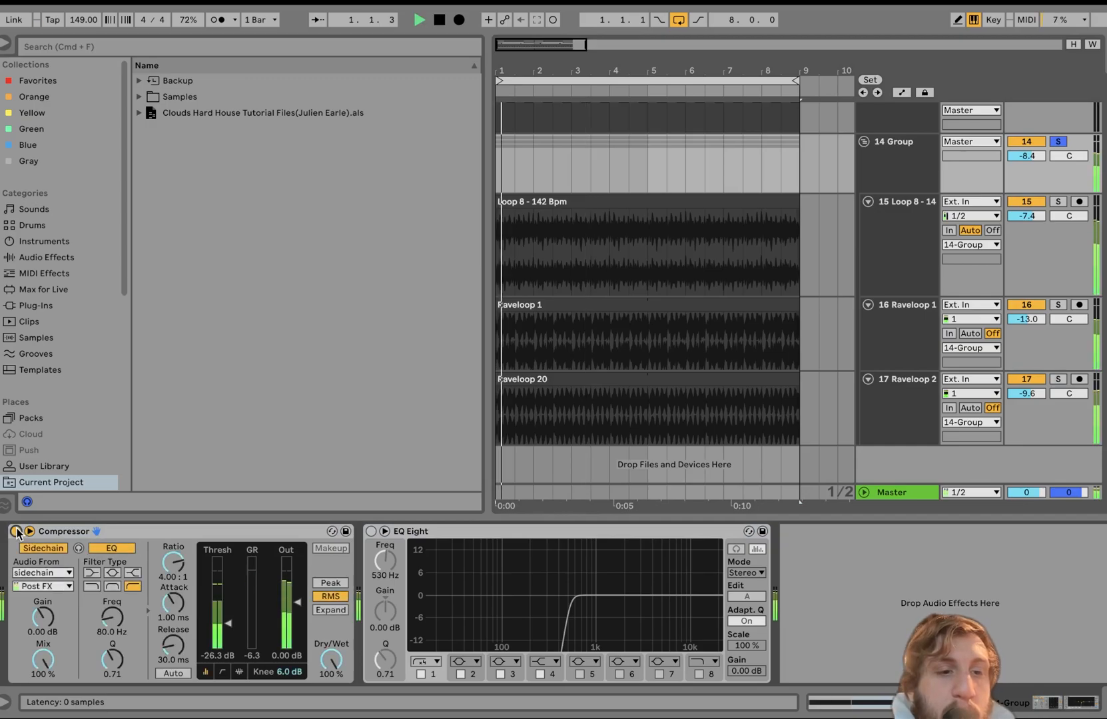
pyautogui.click(110, 547)
pyautogui.press('space')
# - Switch the 14 Group's EQ Eight back on and play the soloed group with both effects
pyautogui.click(371, 531)
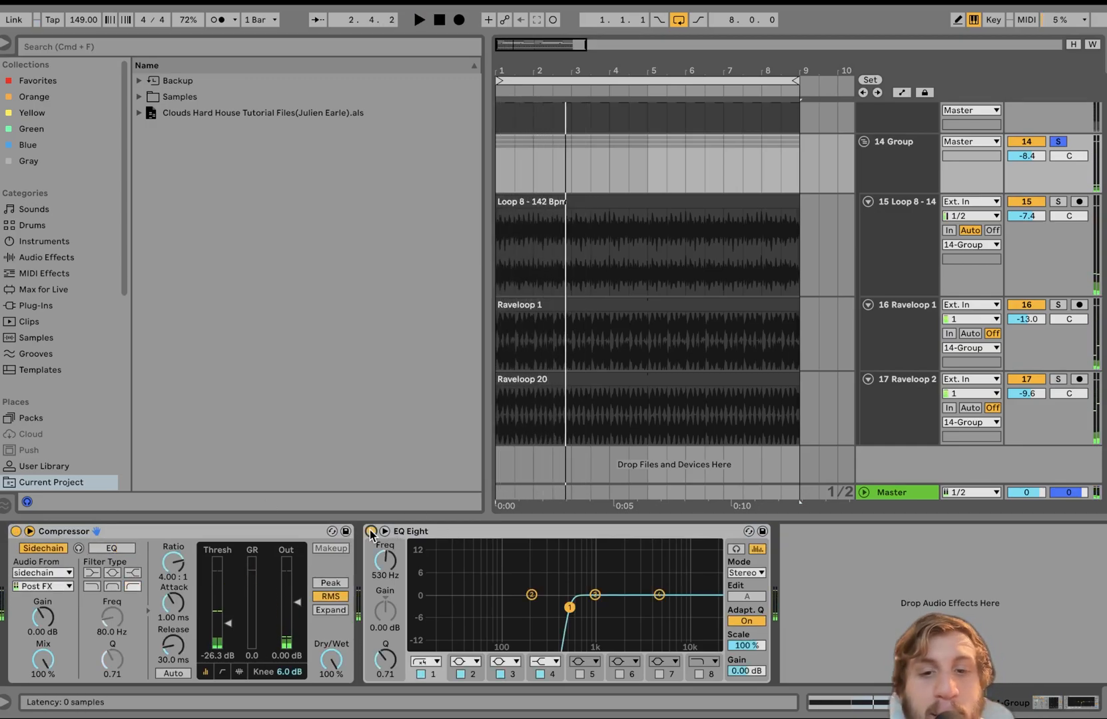
pyautogui.press('space')
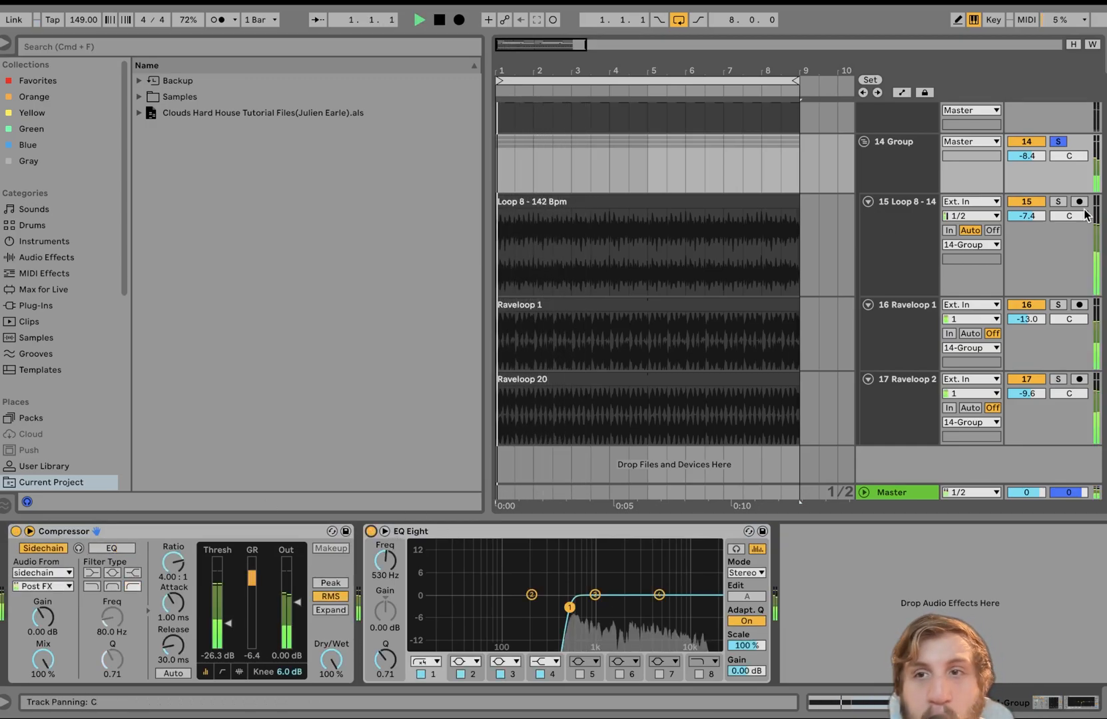
# - Unsolo the 14 Group, listen to it within the full mix, and stop playback
pyautogui.click(1056, 142)
pyautogui.click(894, 155)
pyautogui.scroll(6, 894, 155)
pyautogui.scroll(2, 895, 155)
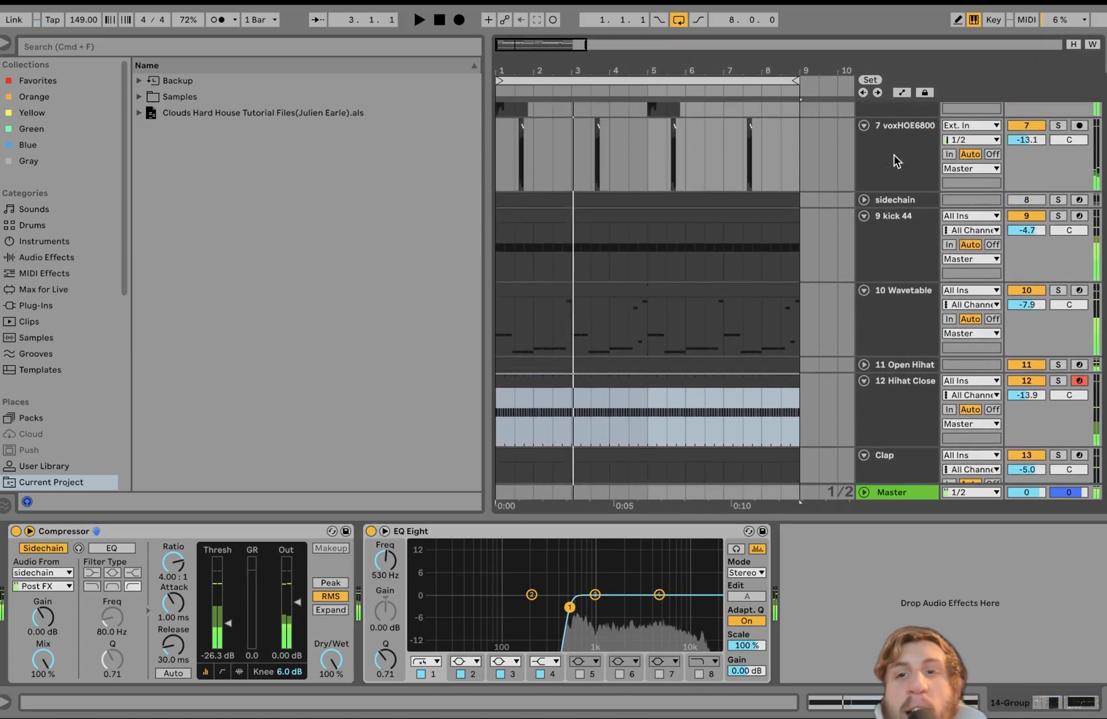
pyautogui.scroll(-2, 895, 154)
pyautogui.press('space')
# - Solo the 14 Group together with the 10 Wavetable track and play the two from the start
pyautogui.scroll(-6, 1061, 223)
pyautogui.scroll(-3, 1060, 223)
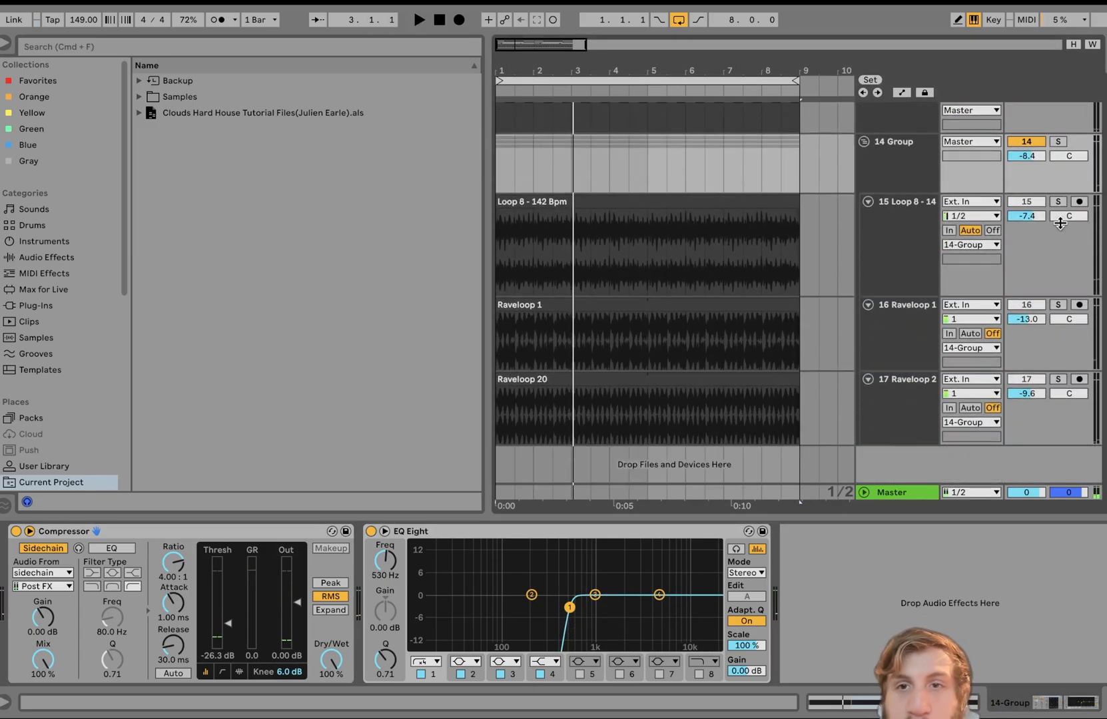
pyautogui.click(1060, 142)
pyautogui.scroll(6, 1060, 142)
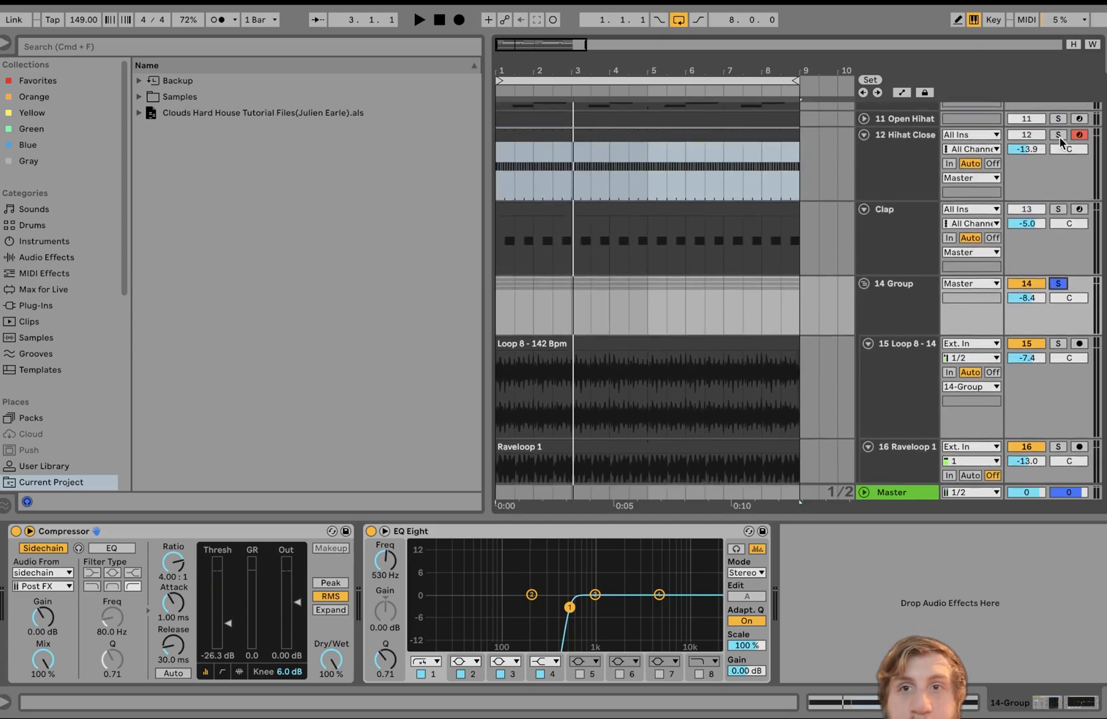
pyautogui.press('space')
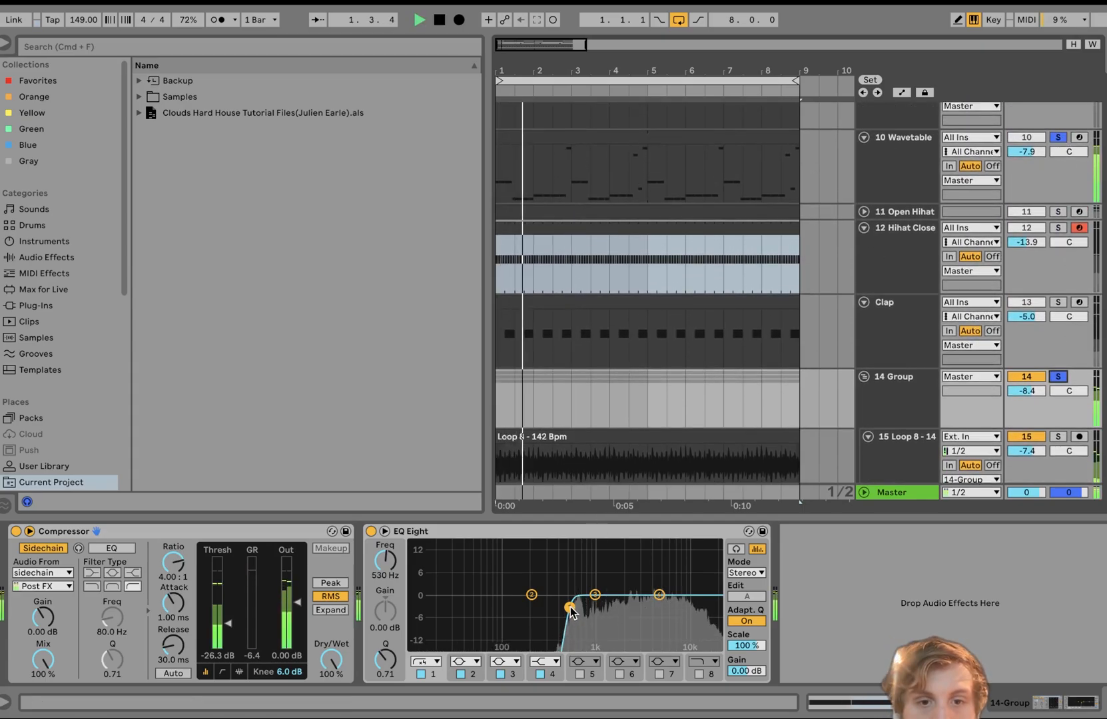
# - Try a much lower low-cut frequency for band 1 of the 14 Group's EQ Eight, and restore the original curve
pyautogui.moveTo(570, 608); pyautogui.dragTo(459, 612)
pyautogui.press('super+z')
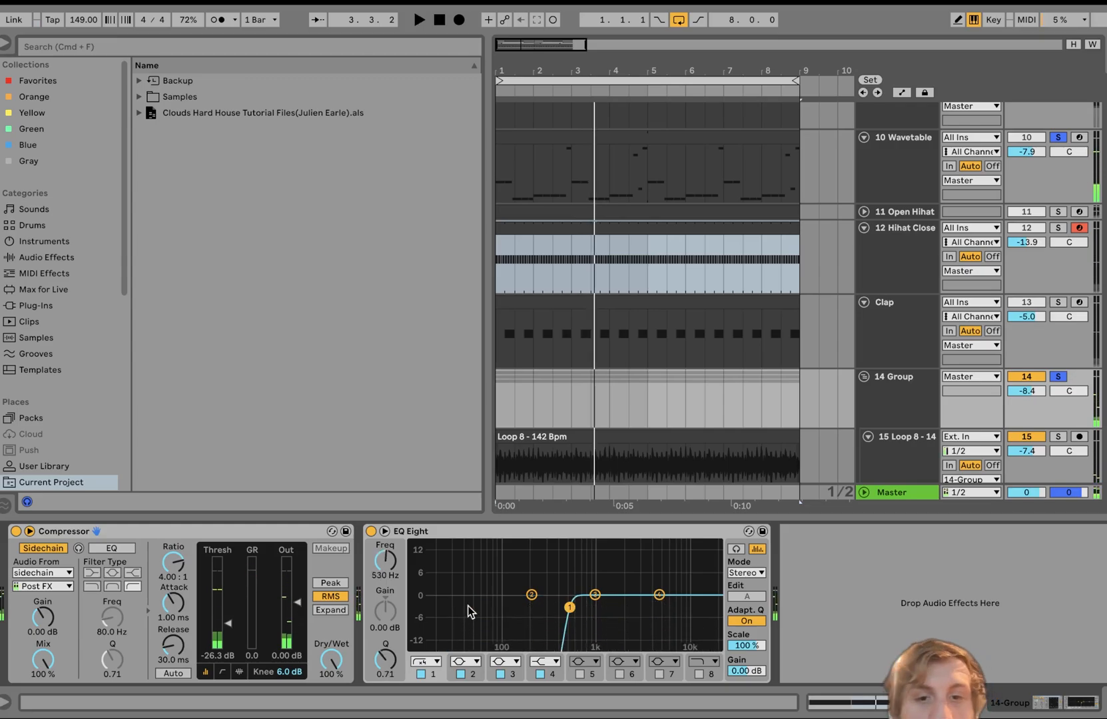
pyautogui.press('super+z')
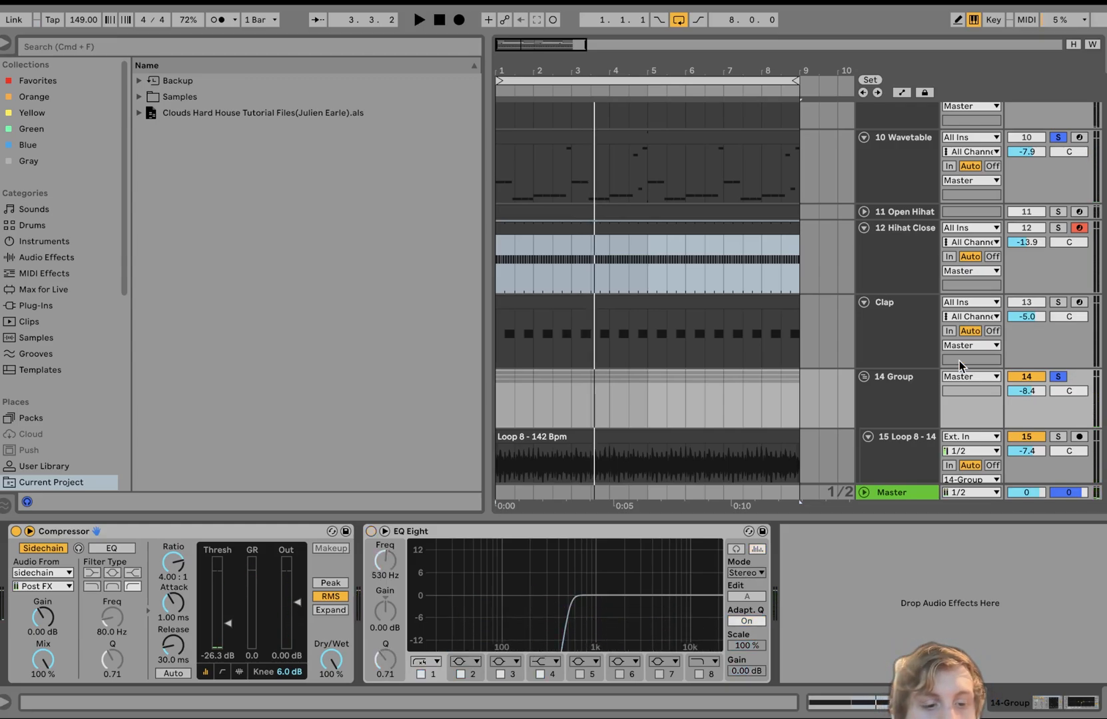
pyautogui.press('super+shift+z')
# - Play the full mix with the 14 Group unsoloed, and collapse all tracks in the arrangement
pyautogui.press('space')
pyautogui.click(1059, 377)
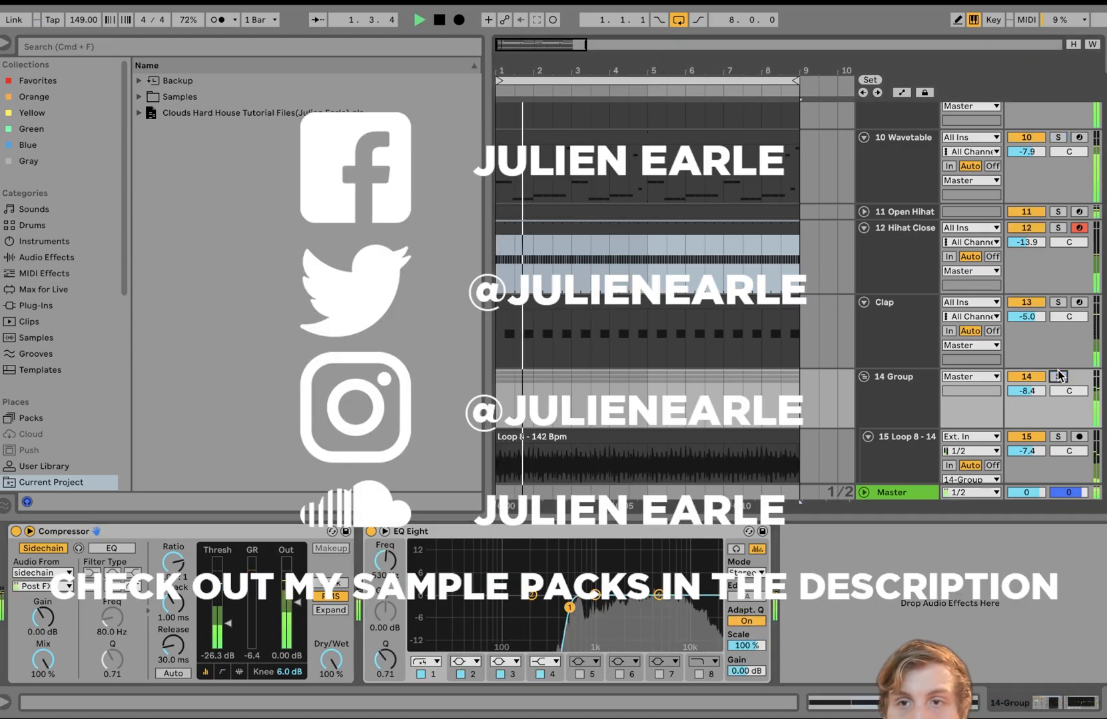
pyautogui.click(881, 409)
pyautogui.press('super+a')
pyautogui.press('Left')
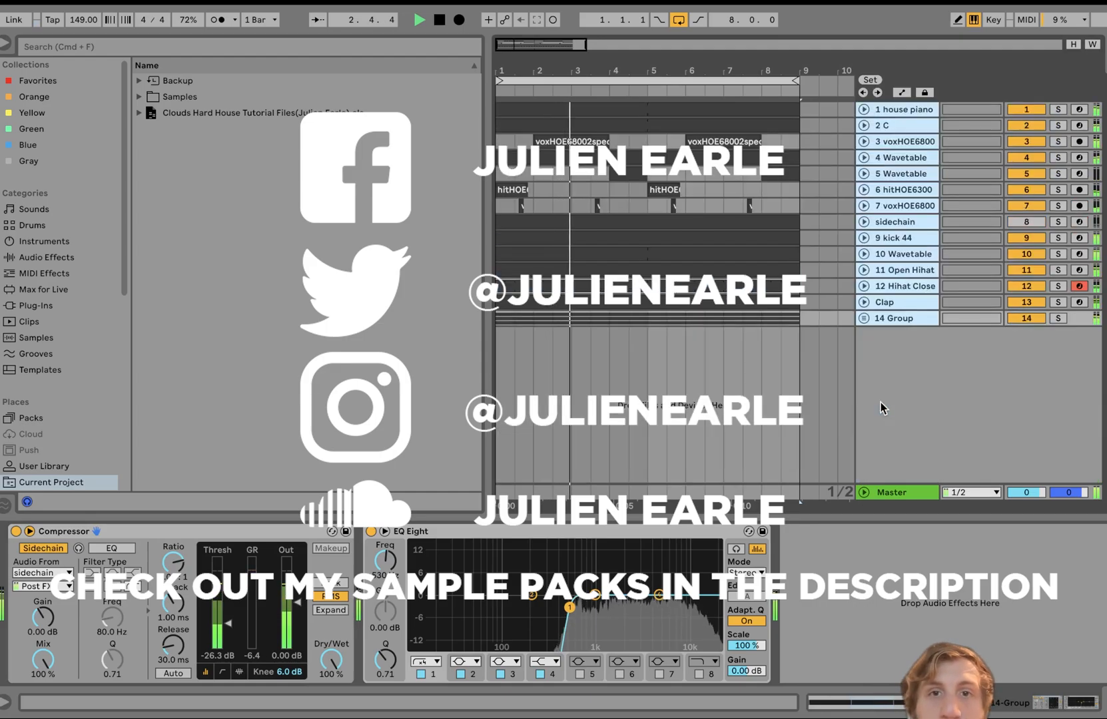
# - Show the devices of the sidechain track and of the 1 house piano track
pyautogui.click(892, 222)
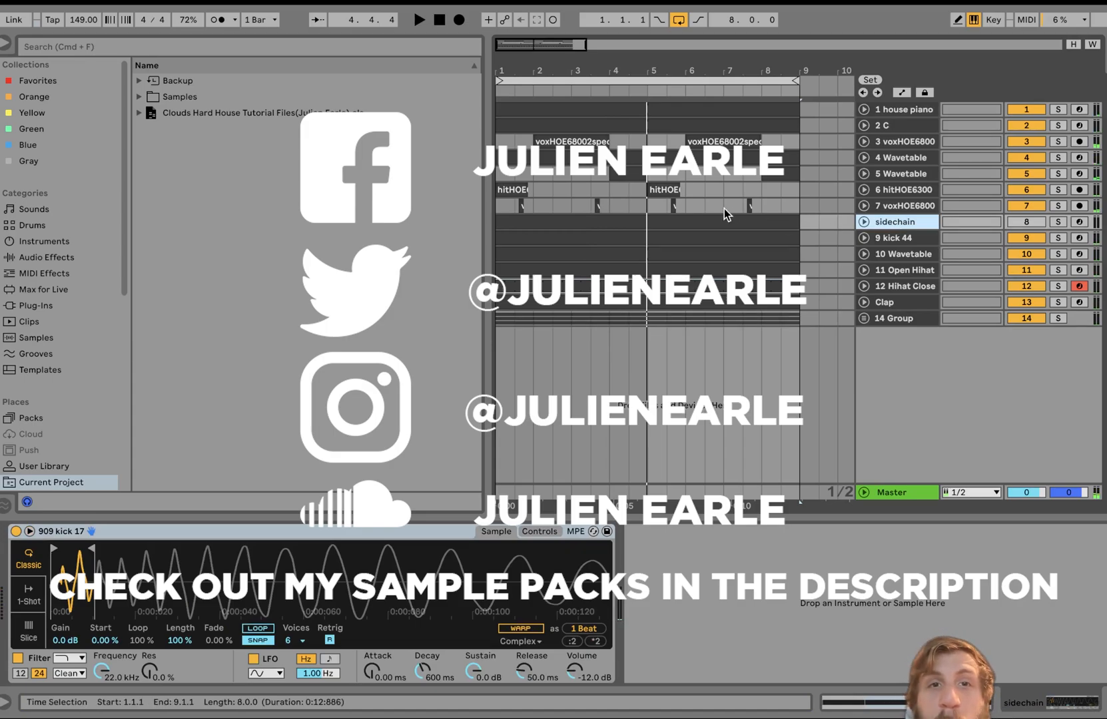
pyautogui.click(592, 107)
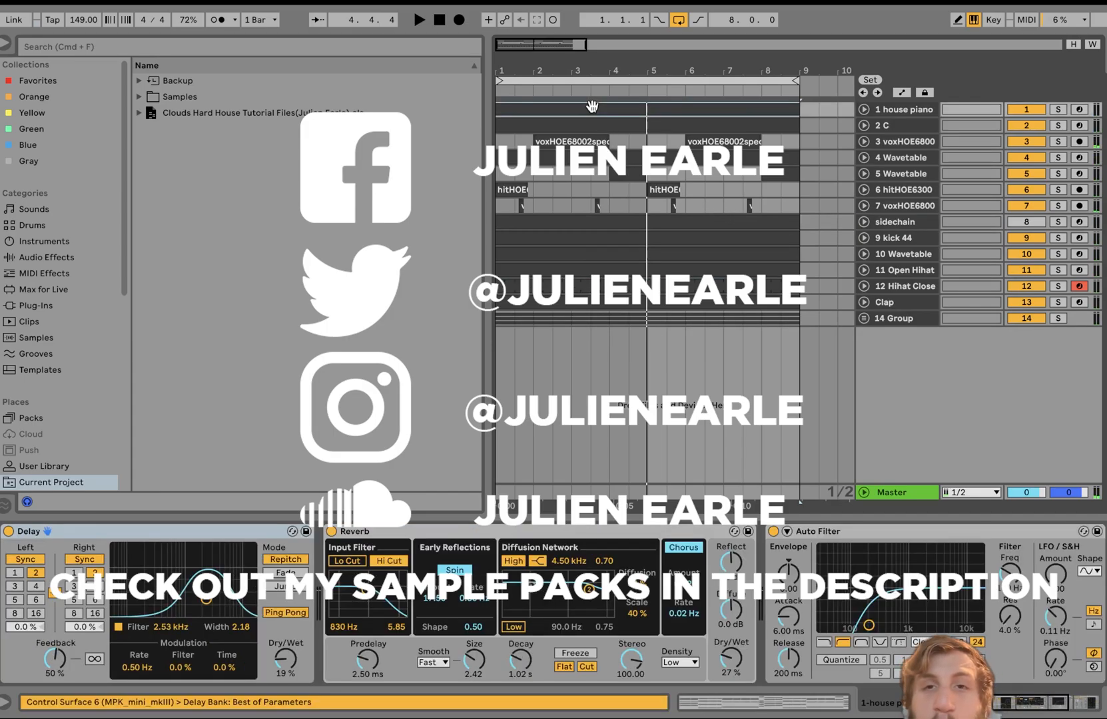